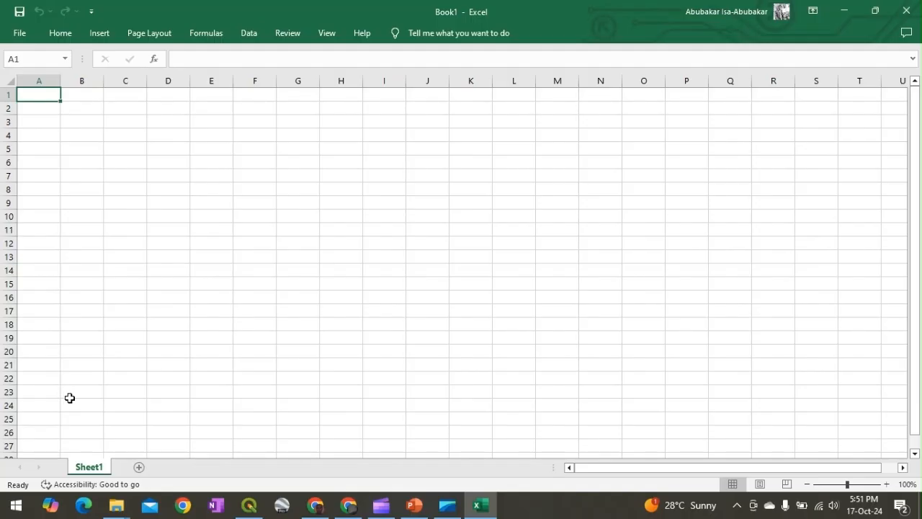
Rename the workbook's existing worksheet to survey
{"action": "double_click", "coordinate": [92, 467]}
{"action": "type", "text": "survey"}
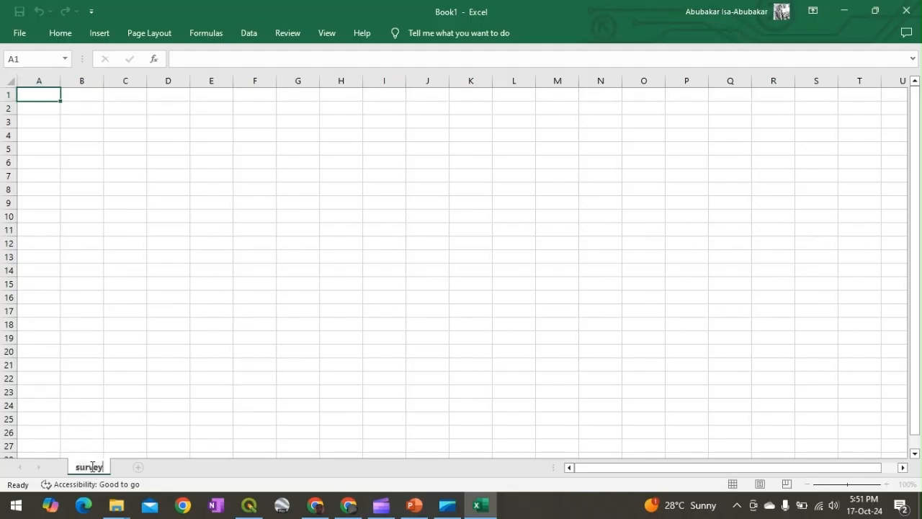
{"action": "key", "text": "Return"}
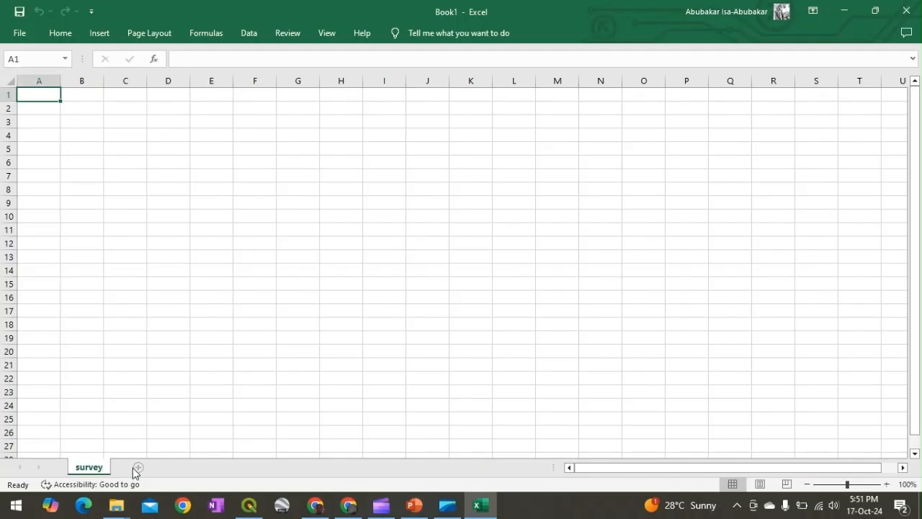
Add a second worksheet and name it choices
{"action": "left_click", "coordinate": [139, 470]}
{"action": "double_click", "coordinate": [139, 467]}
{"action": "type", "text": "c"}
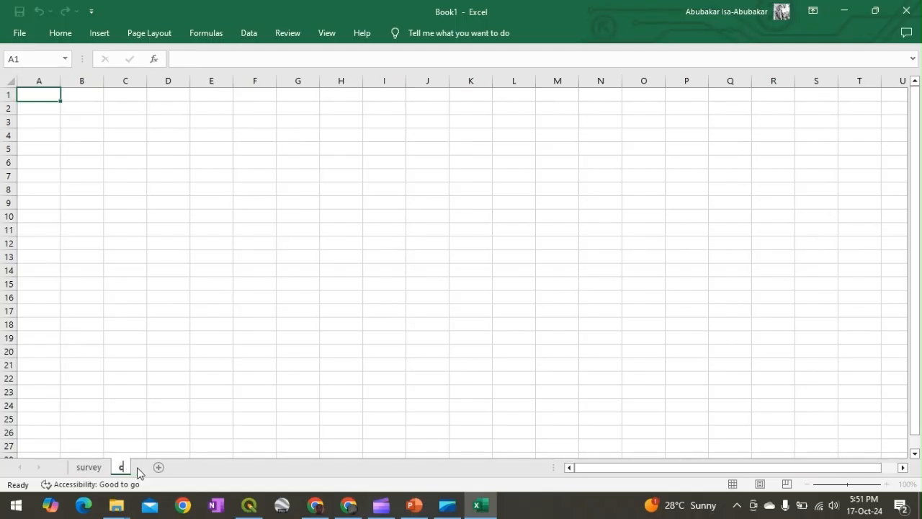
{"action": "type", "text": "hoices"}
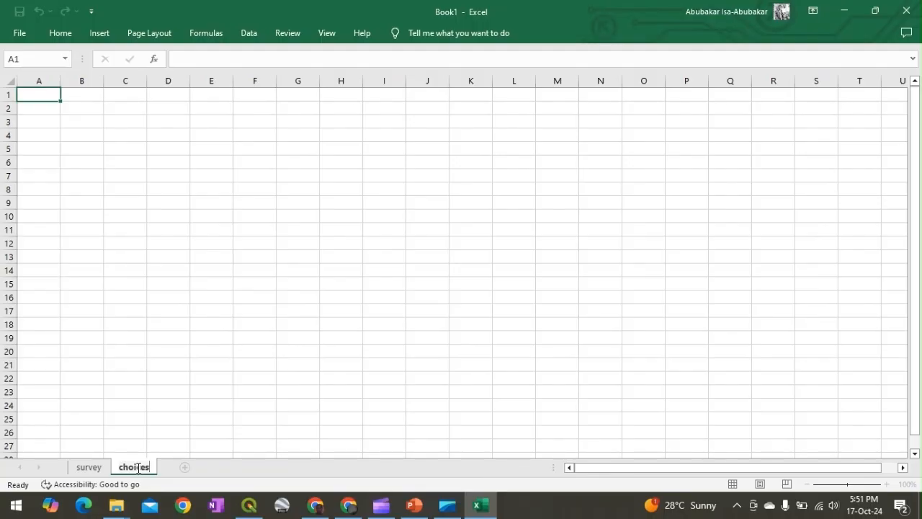
On the survey sheet, enter the column headers type, name and label in cells A1 to C1
{"action": "left_click", "coordinate": [103, 469]}
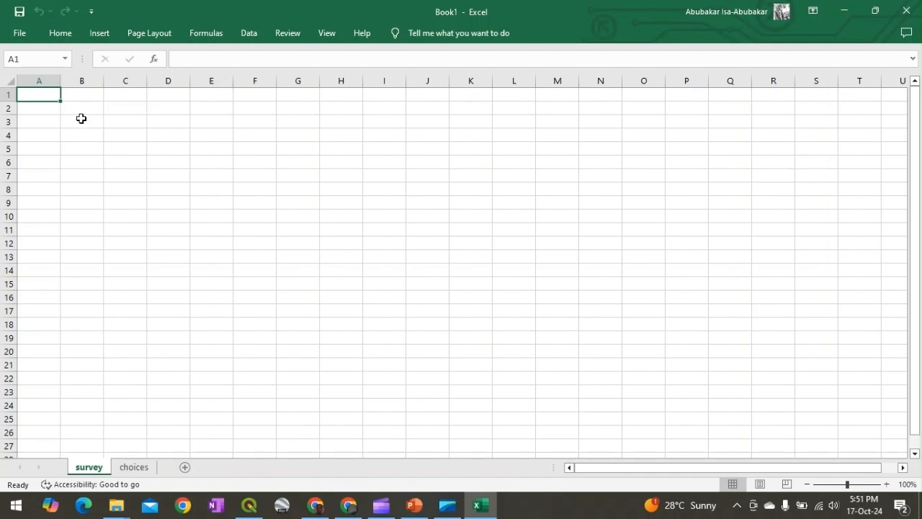
{"action": "type", "text": "type"}
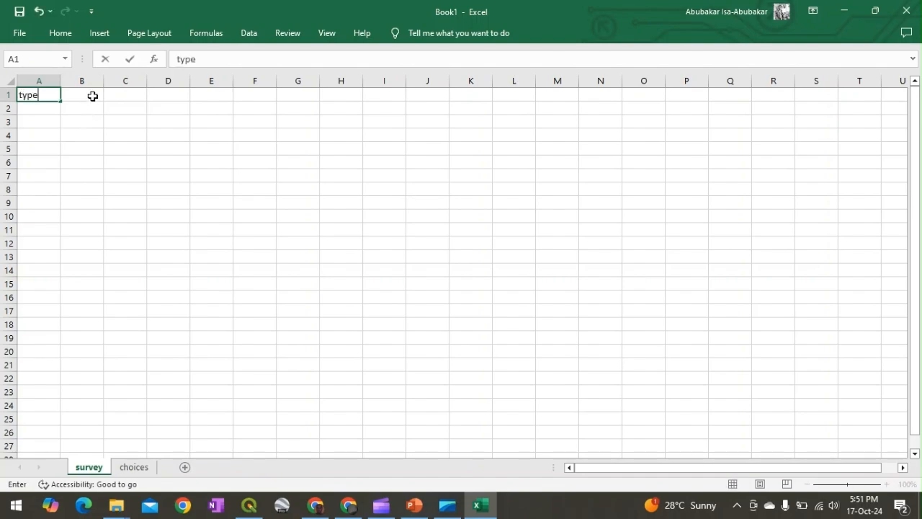
{"action": "left_click", "coordinate": [92, 96]}
{"action": "type", "text": "name"}
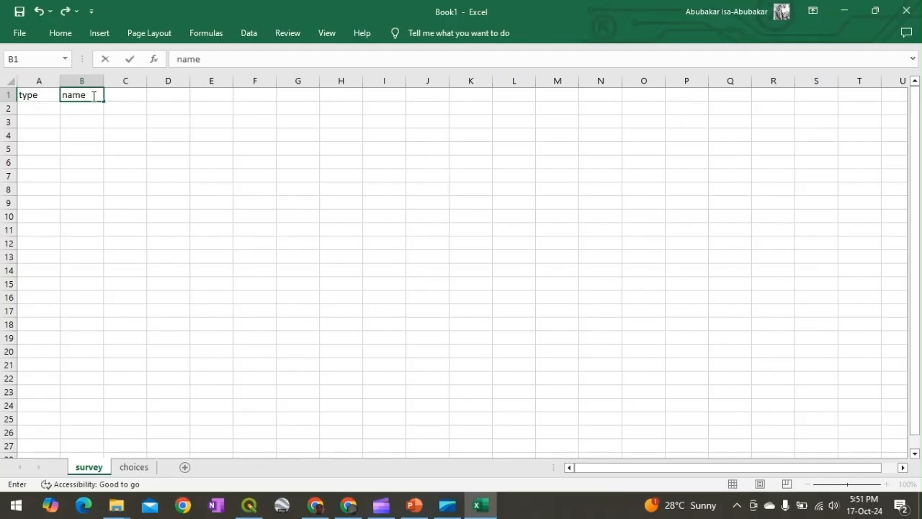
{"action": "left_click", "coordinate": [134, 96]}
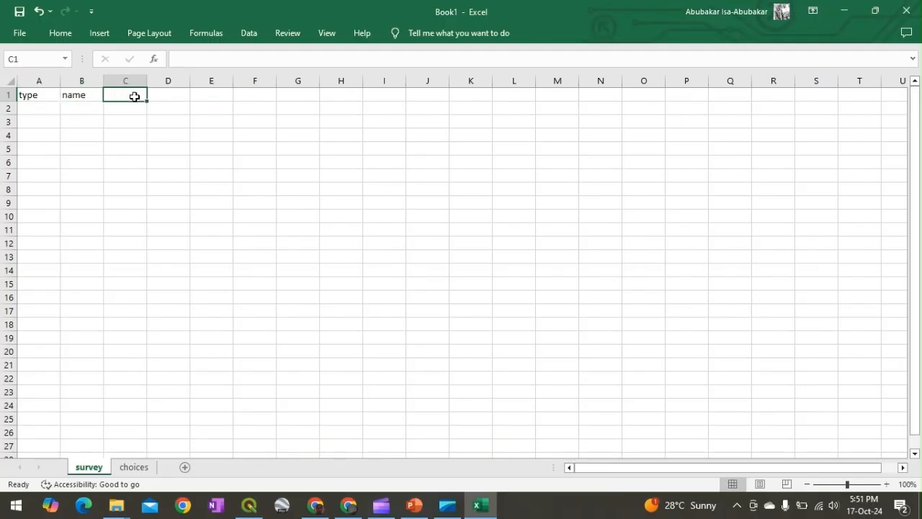
{"action": "type", "text": "label"}
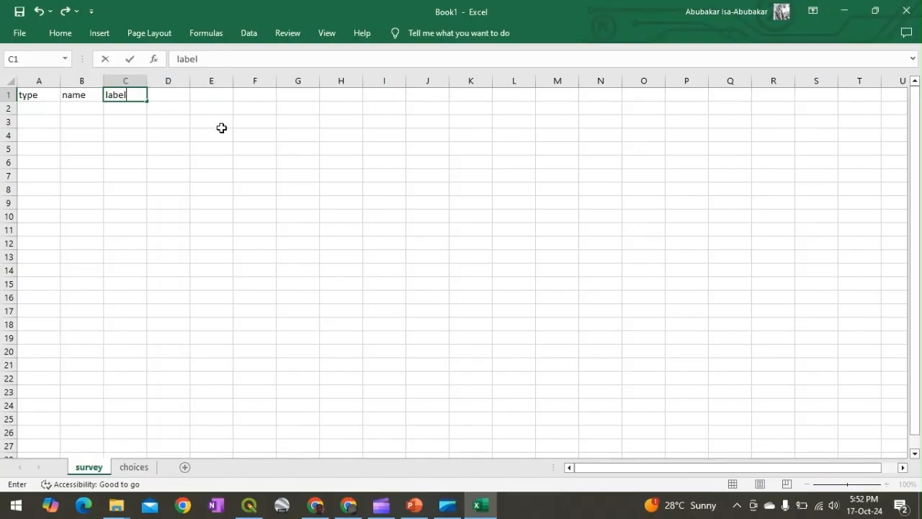
Consult the form outline in PowerPoint, return to Excel, and enter begin_group in A2 with column A widened to fit
{"action": "left_click", "coordinate": [418, 510]}
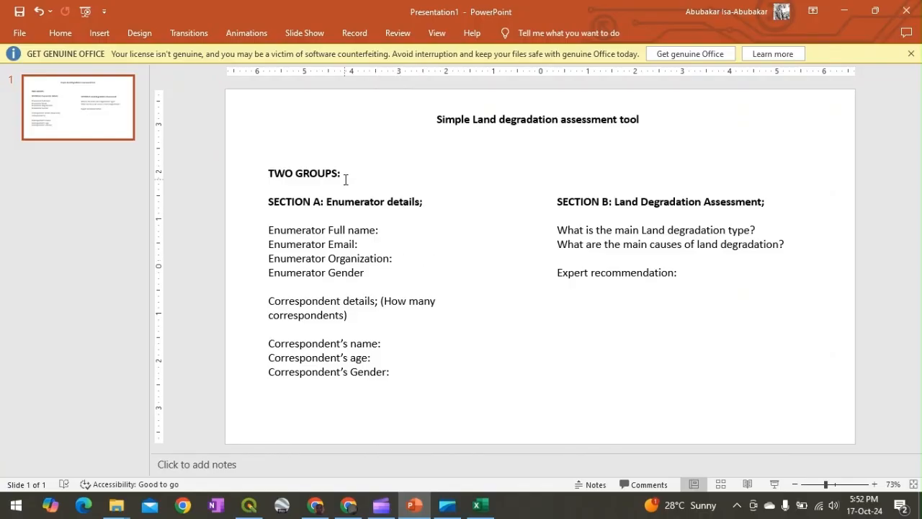
{"action": "left_click", "coordinate": [480, 506]}
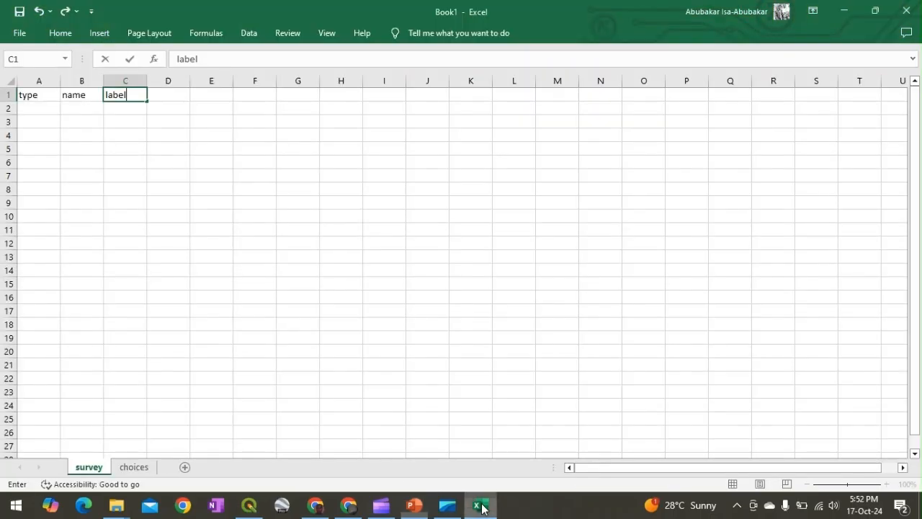
{"action": "left_click", "coordinate": [51, 111]}
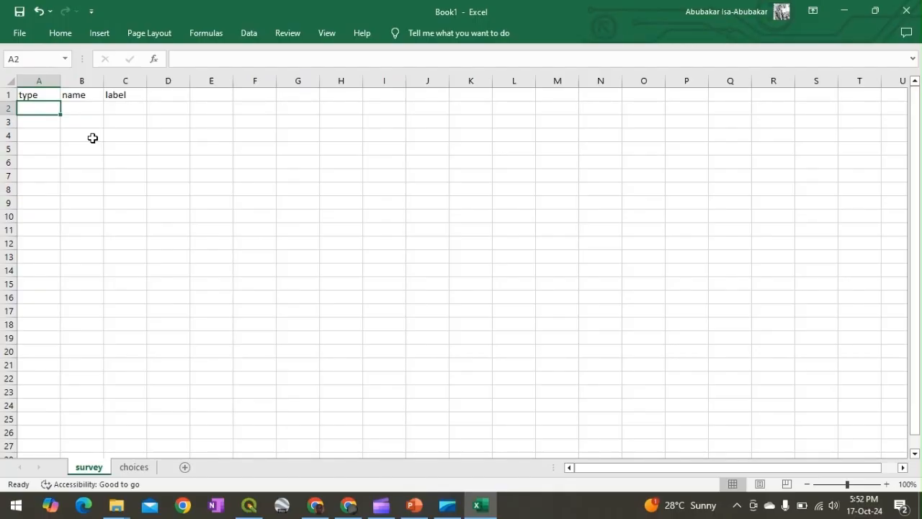
{"action": "type", "text": "be"}
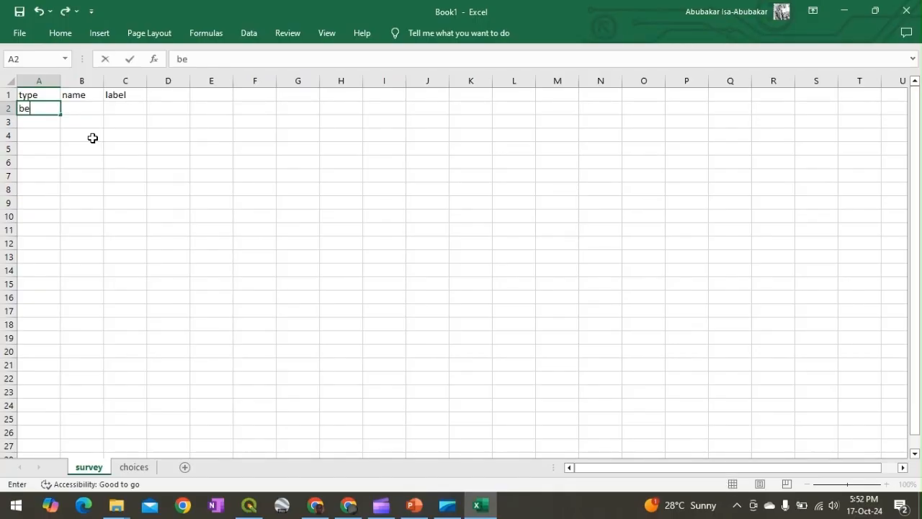
{"action": "type", "text": "gin_group"}
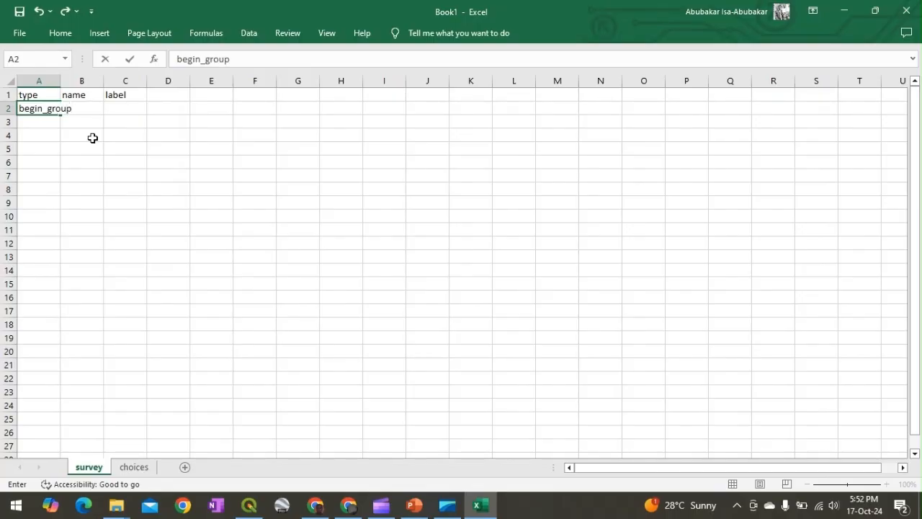
{"action": "left_click", "coordinate": [62, 84]}
{"action": "left_click_drag", "start_coordinate": [62, 85], "coordinate": [74, 85]}
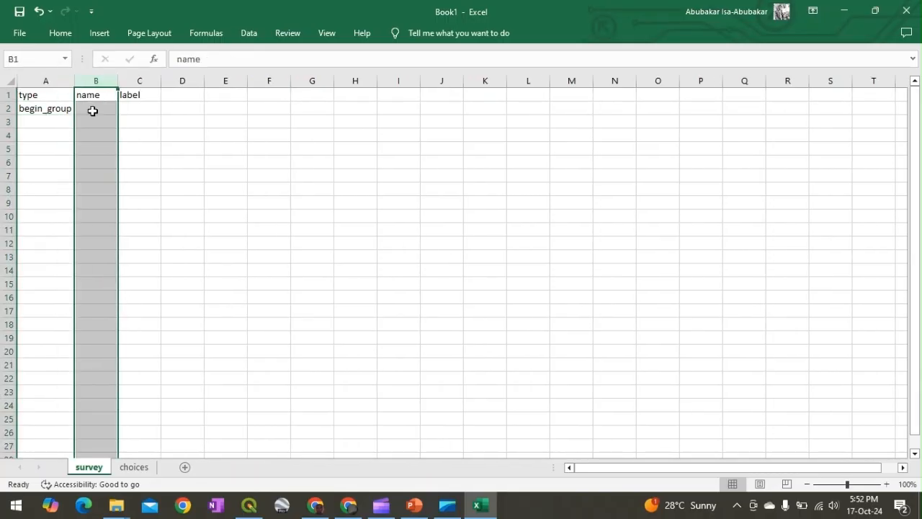
{"action": "left_click", "coordinate": [69, 108]}
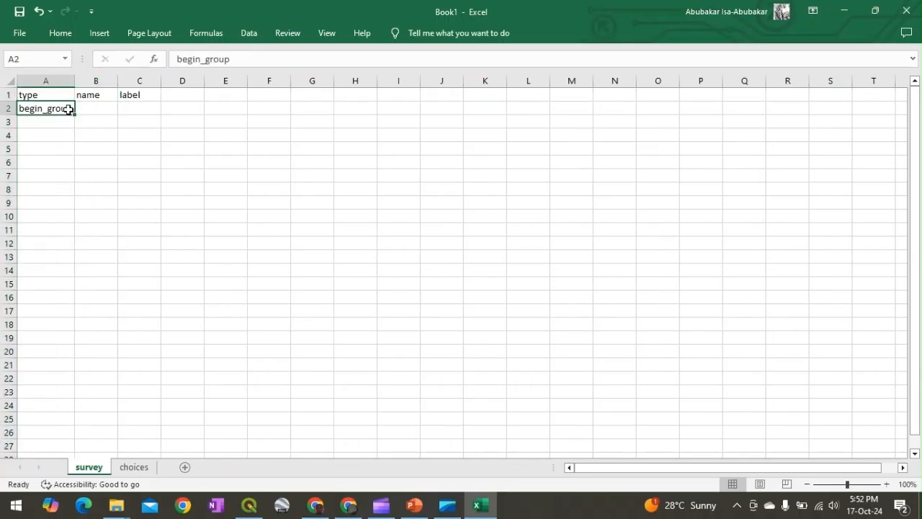
Enter "enumerator details" in B2 as the name of the first group
{"action": "left_click", "coordinate": [113, 112]}
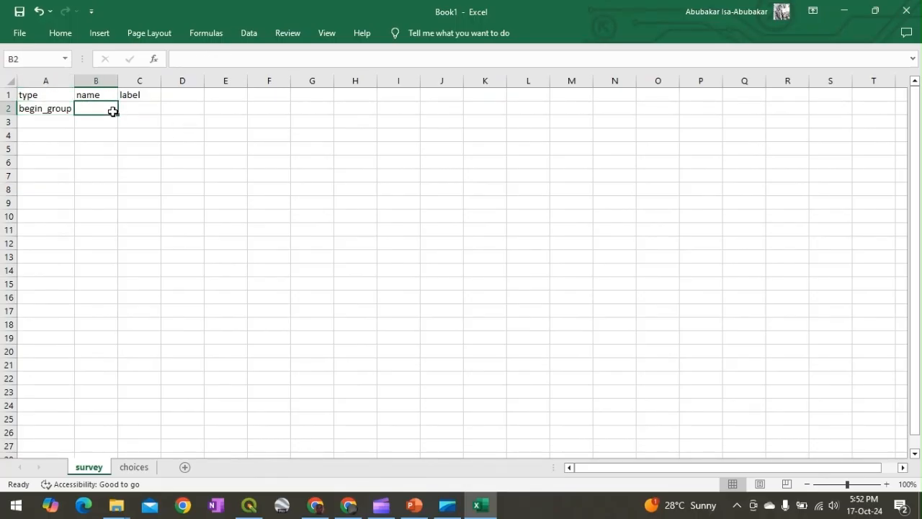
{"action": "type", "text": "con"}
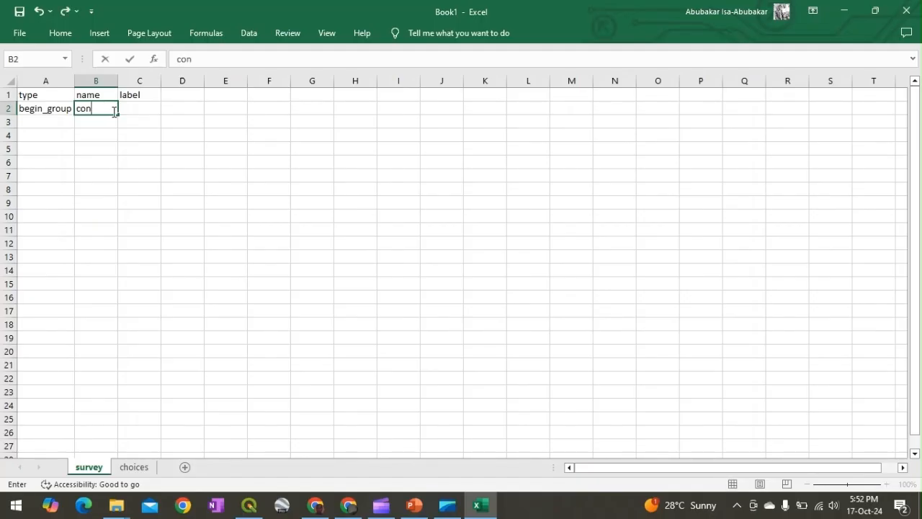
{"action": "type", "text": "trib"}
{"action": "key", "text": "BackSpace"}
{"action": "key", "text": "BackSpace"}
{"action": "key", "text": "BackSpace"}
{"action": "key", "text": "BackSpace"}
{"action": "key", "text": "BackSpace"}
{"action": "key", "text": "BackSpace"}
{"action": "key", "text": "BackSpace"}
{"action": "type", "text": "enumerator d"}
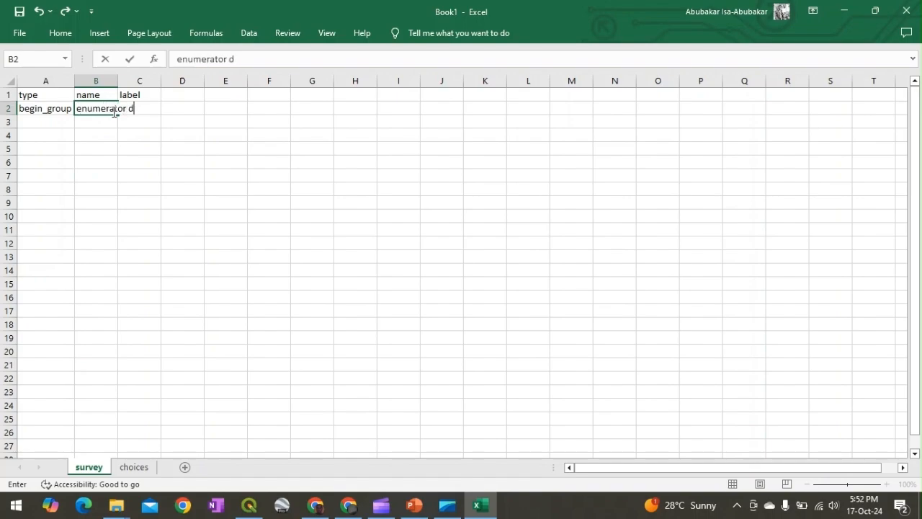
{"action": "type", "text": "etails"}
{"action": "key", "text": "Left"}
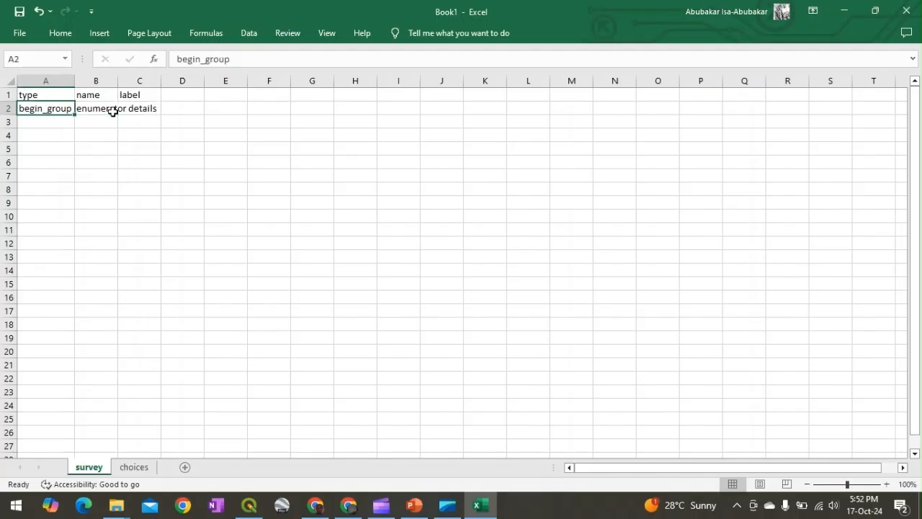
Replace the space in B2 with an underscore to give enumerator_details, and fit column B to its contents
{"action": "left_click", "coordinate": [113, 109]}
{"action": "left_click", "coordinate": [229, 59]}
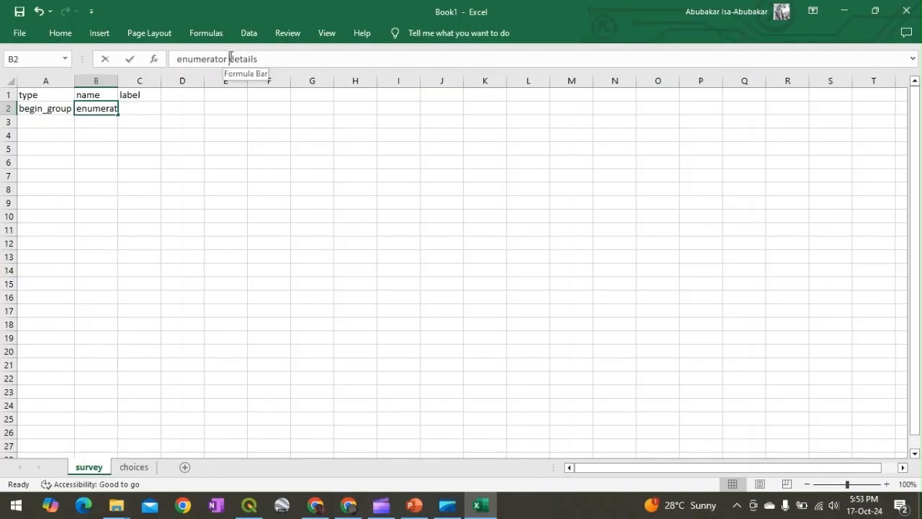
{"action": "key", "text": "BackSpace"}
{"action": "type", "text": "_"}
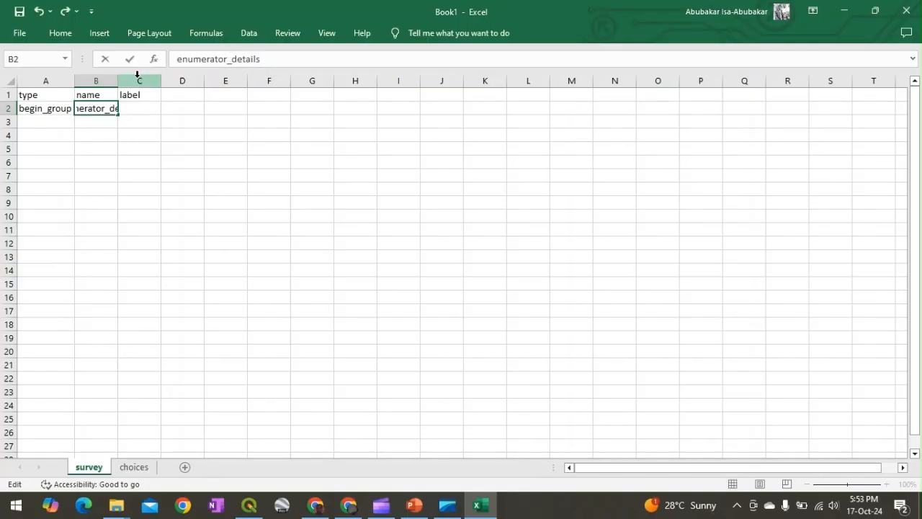
{"action": "left_click", "coordinate": [114, 80]}
{"action": "double_click", "coordinate": [118, 80]}
Enter SECTION A as the group's label in C2, checking the PowerPoint outline, and fit column C to its contents
{"action": "left_click", "coordinate": [200, 113]}
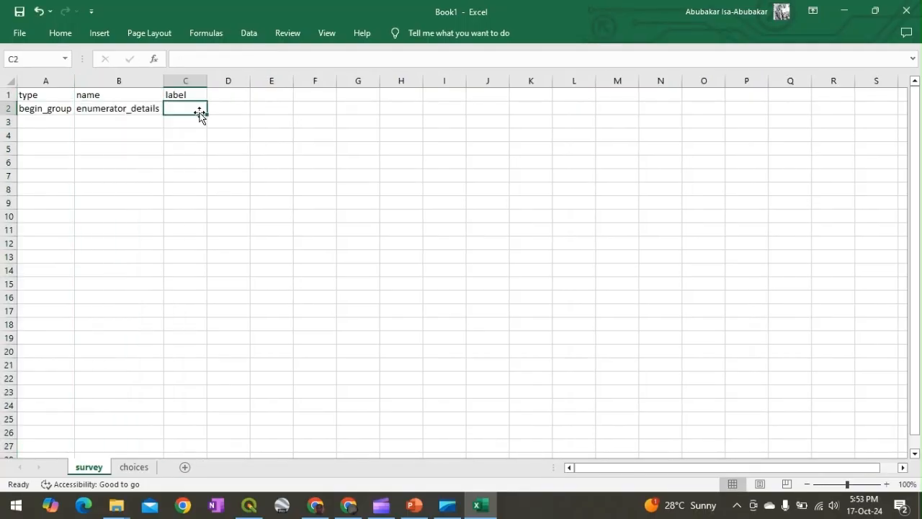
{"action": "type", "text": "SECTION"}
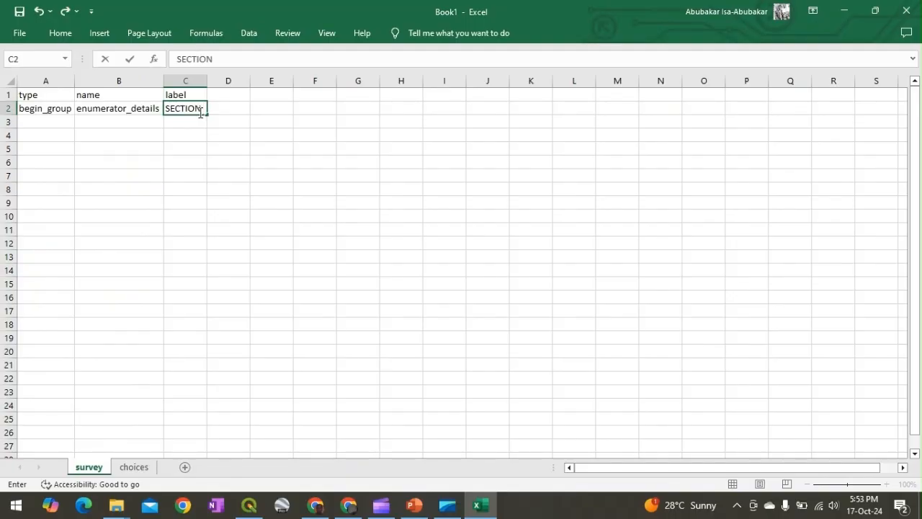
{"action": "type", "text": " A"}
{"action": "left_click", "coordinate": [415, 505]}
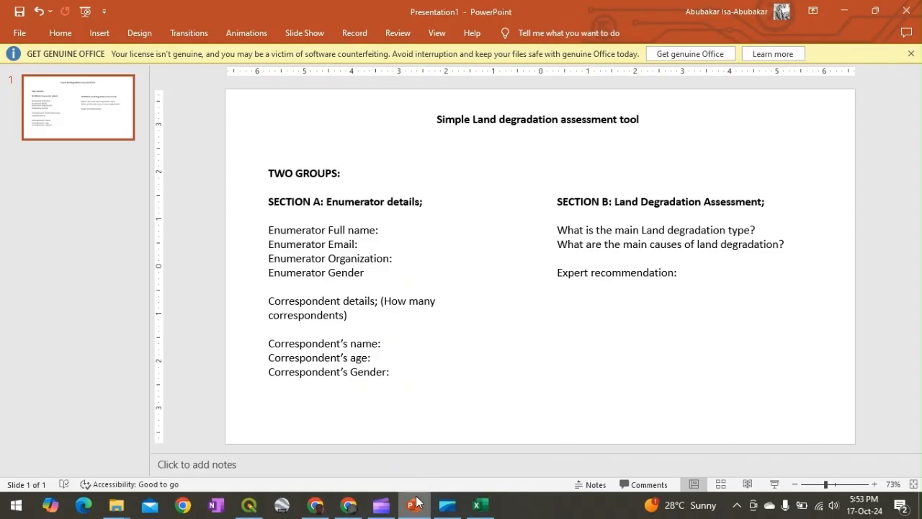
{"action": "left_click", "coordinate": [416, 502]}
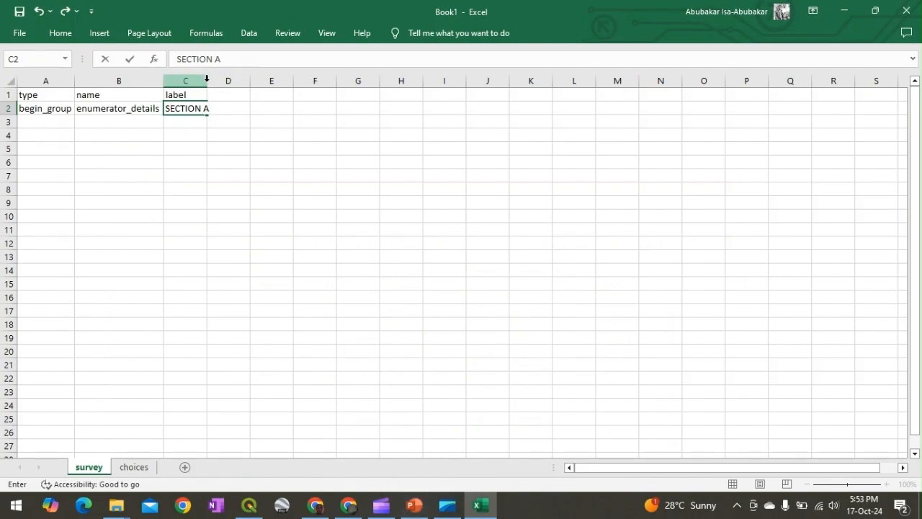
{"action": "left_click", "coordinate": [201, 81]}
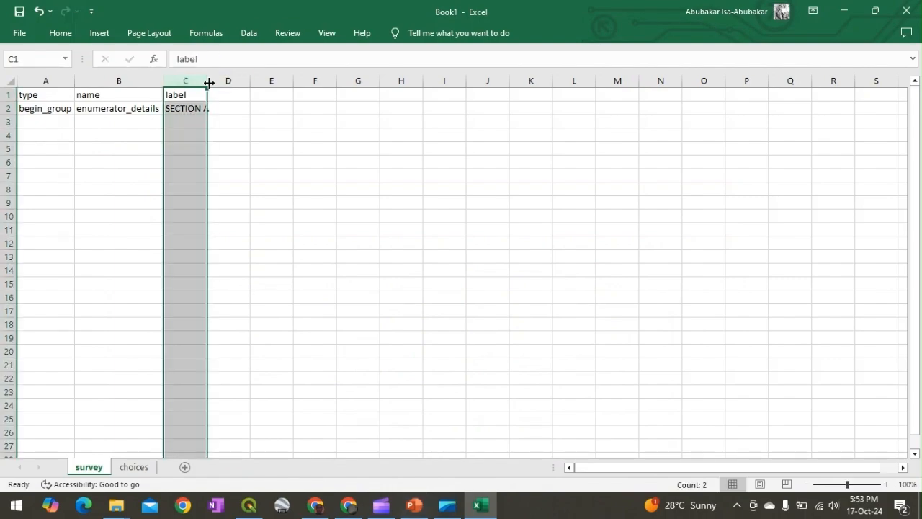
{"action": "double_click", "coordinate": [208, 81]}
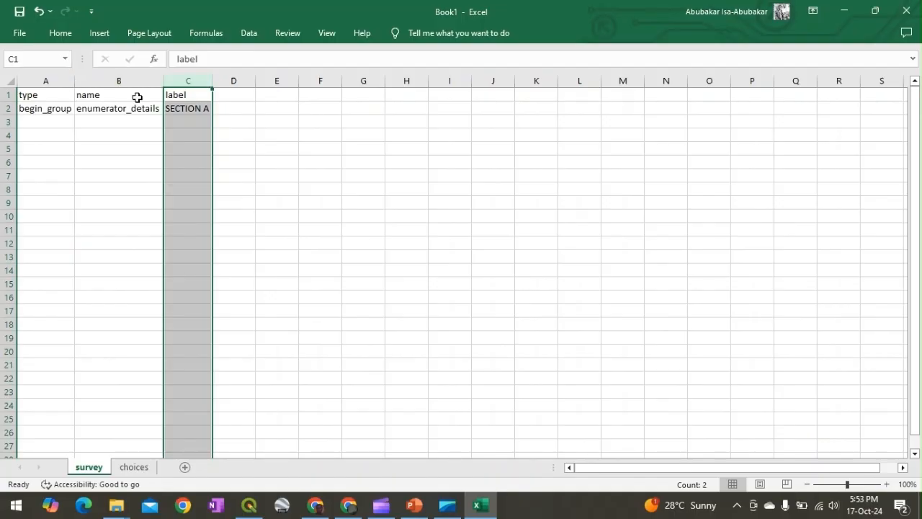
Enter the question label "What is the name of the enumerator?:" in C3 and fit column C to its contents
{"action": "left_click", "coordinate": [184, 120]}
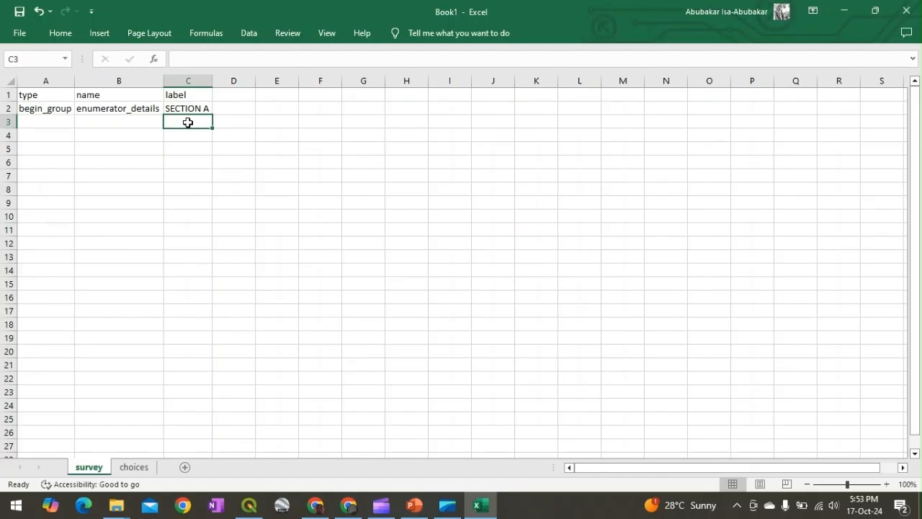
{"action": "type", "text": "W"}
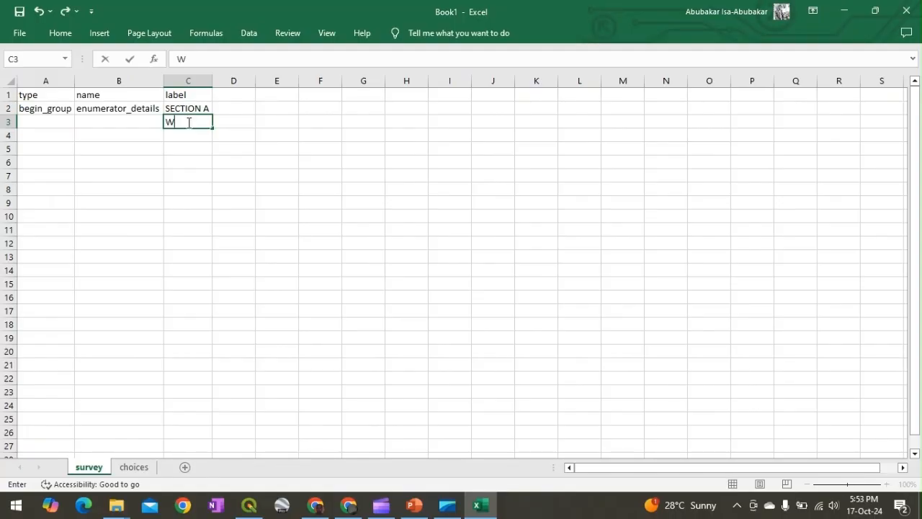
{"action": "type", "text": "hat is the name of he"}
{"action": "key", "text": "BackSpace"}
{"action": "key", "text": "BackSpace"}
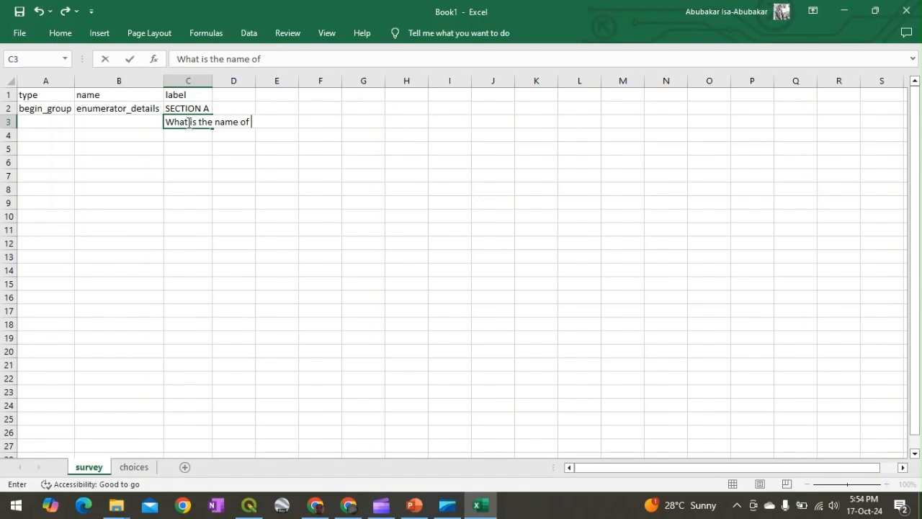
{"action": "type", "text": "the enumera"}
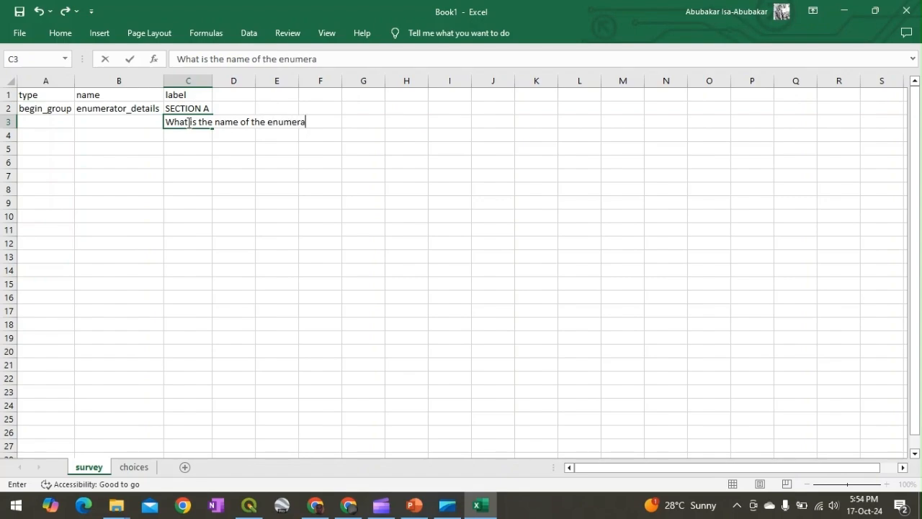
{"action": "type", "text": "tor?:"}
{"action": "left_click", "coordinate": [211, 81]}
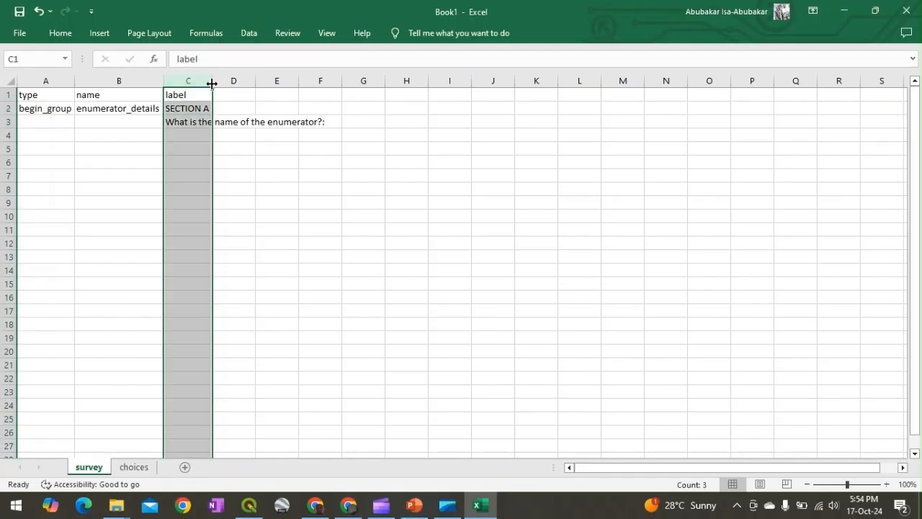
{"action": "double_click", "coordinate": [212, 81]}
{"action": "left_click", "coordinate": [234, 123]}
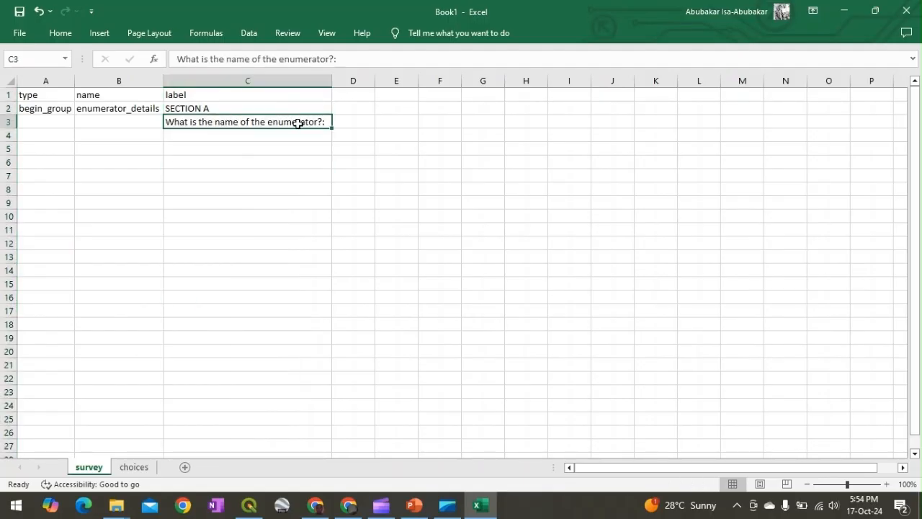
Complete row 3 with the name enumerator_name and the type text, and switch to the PowerPoint question outline
{"action": "left_click", "coordinate": [132, 122]}
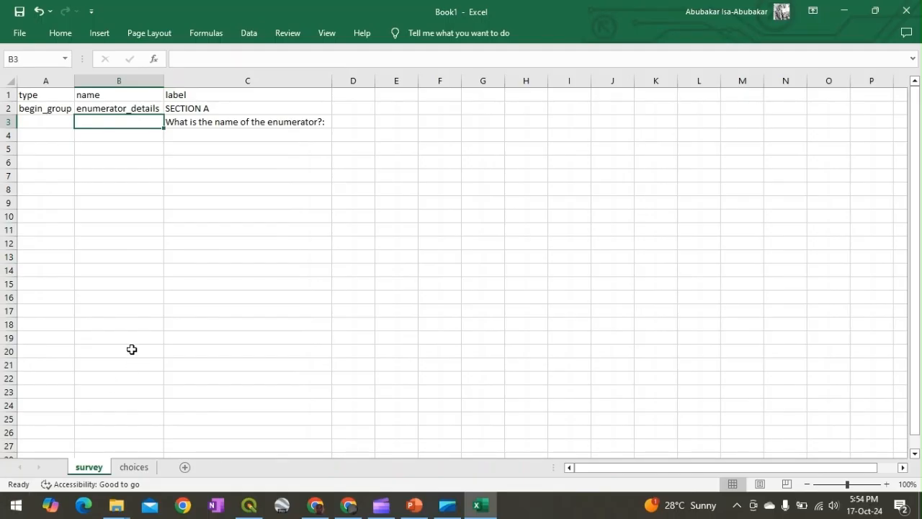
{"action": "type", "text": "enum"}
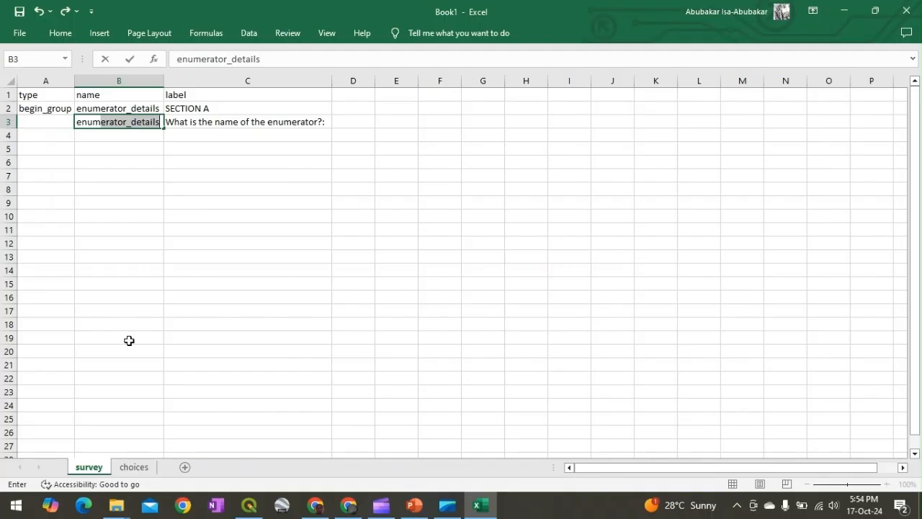
{"action": "type", "text": "erator_name"}
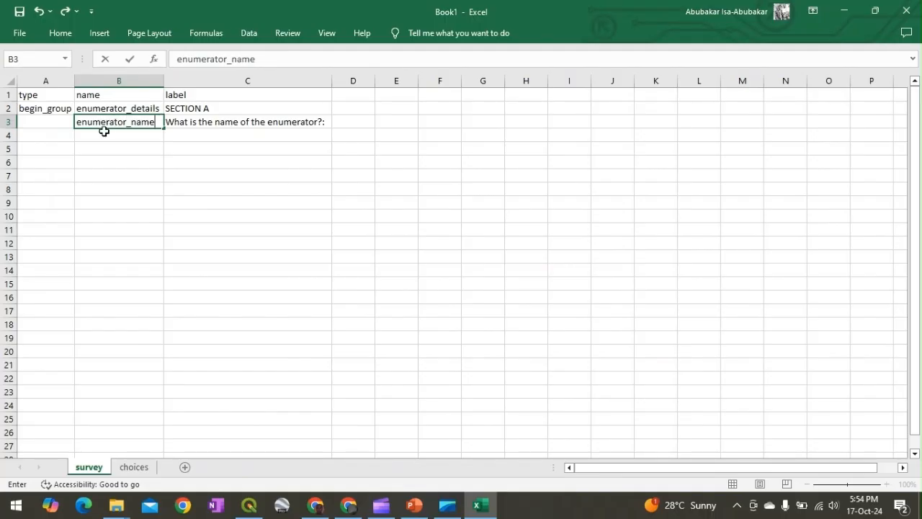
{"action": "left_click", "coordinate": [53, 124]}
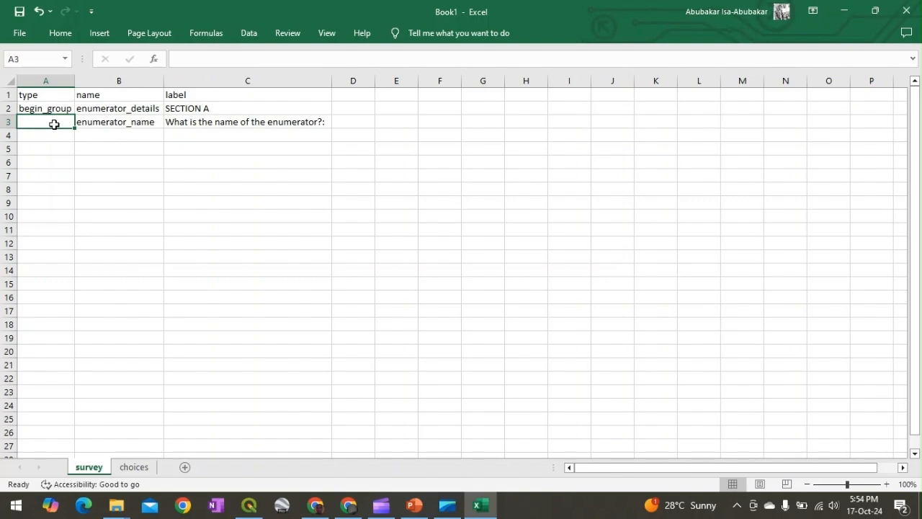
{"action": "type", "text": "text"}
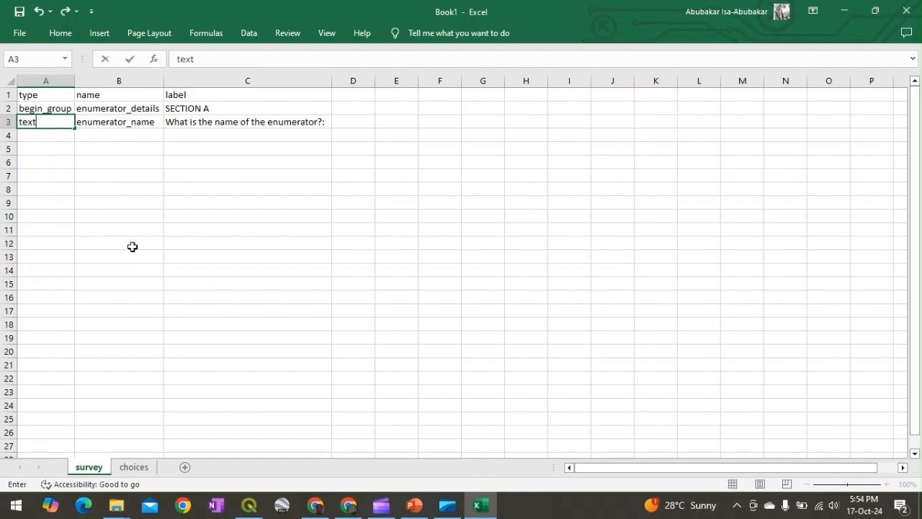
{"action": "key", "text": "Return"}
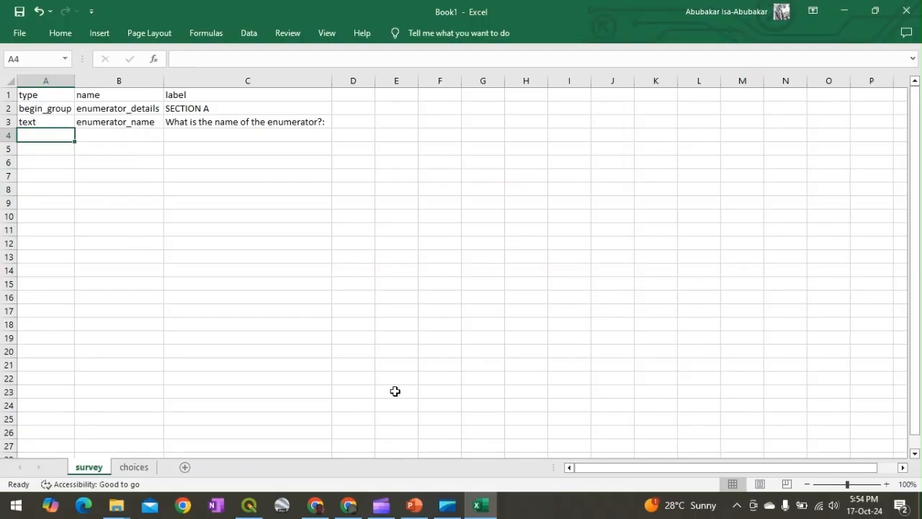
{"action": "left_click", "coordinate": [414, 505]}
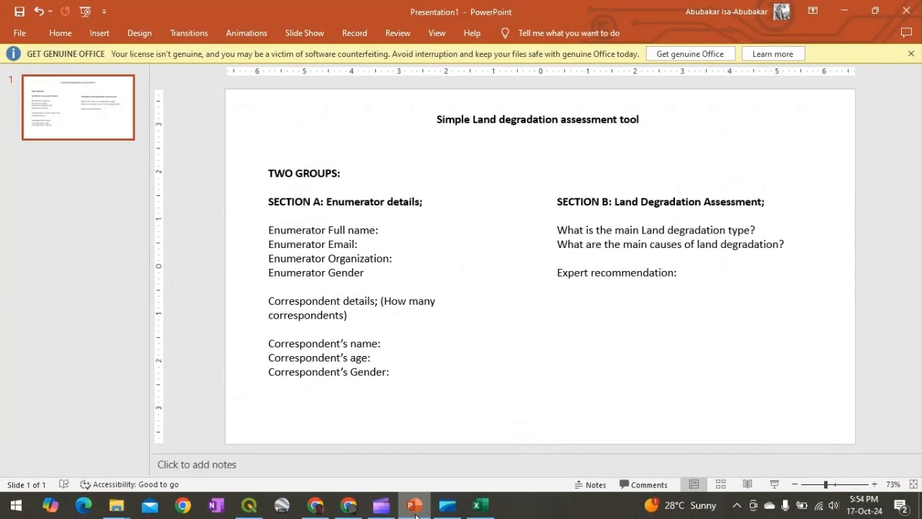
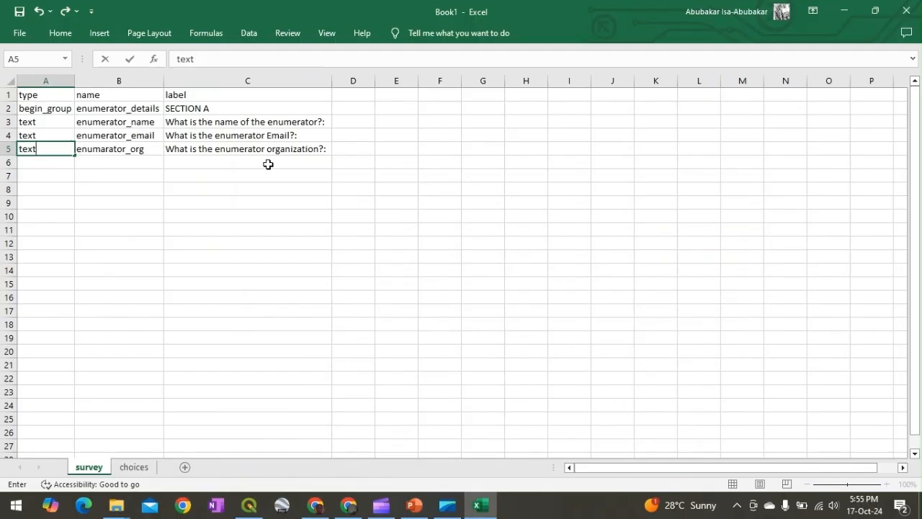
Enter the question label "Select gender:" in C6
{"action": "left_click", "coordinate": [268, 164]}
{"action": "type", "text": "What is"}
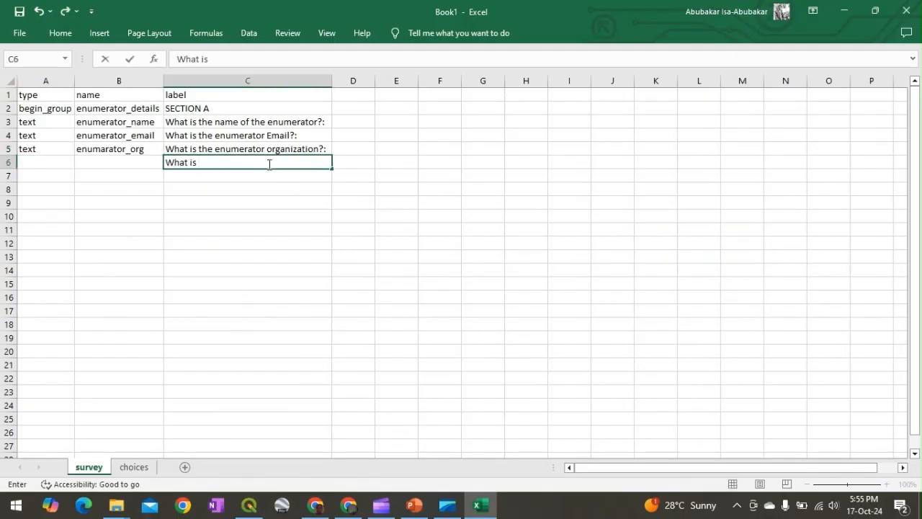
{"action": "key", "text": "BackSpace"}
{"action": "key", "text": "BackSpace"}
{"action": "key", "text": "BackSpace"}
{"action": "key", "text": "BackSpace"}
{"action": "key", "text": "BackSpace"}
{"action": "key", "text": "BackSpace"}
{"action": "key", "text": "BackSpace"}
{"action": "key", "text": "BackSpace"}
{"action": "type", "text": "sS"}
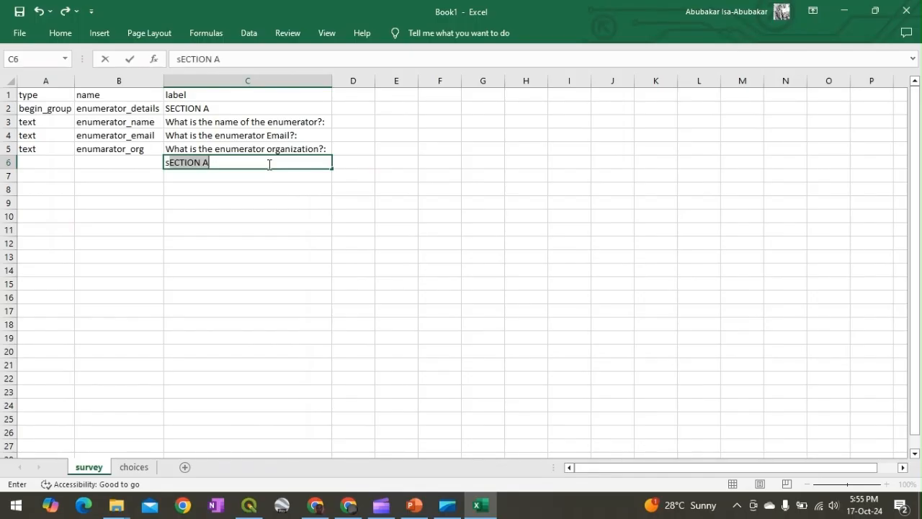
{"action": "key", "text": "BackSpace"}
{"action": "key", "text": "BackSpace"}
{"action": "type", "text": "Se"}
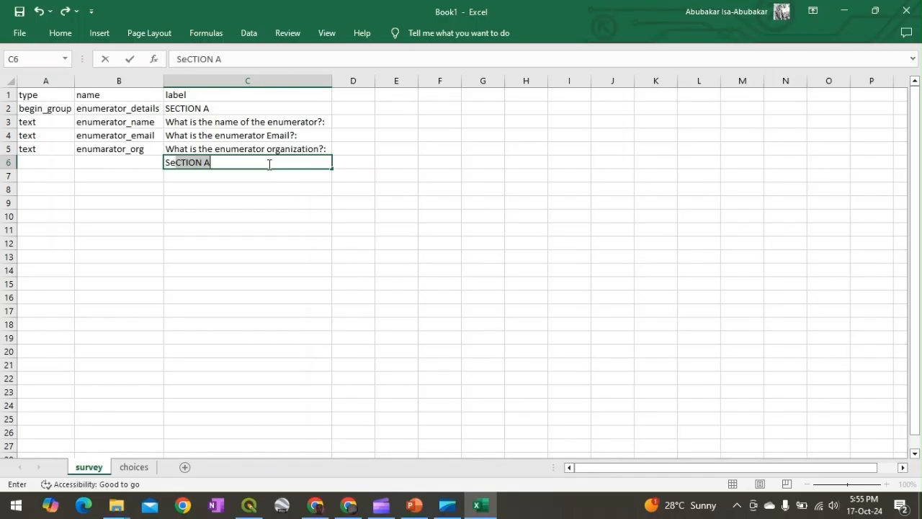
{"action": "type", "text": "lect g"}
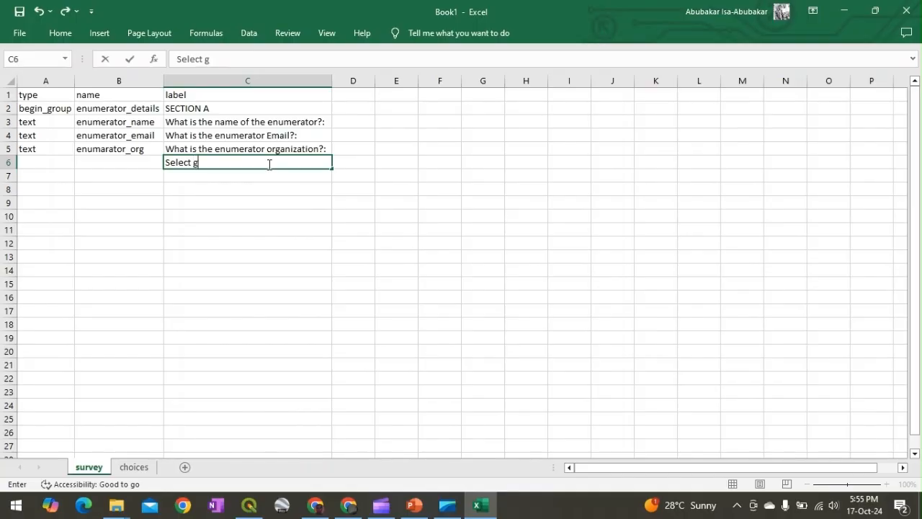
{"action": "type", "text": "ender:"}
Give the gender question in row 6 the name gender and the type "select_one gender"
{"action": "left_click", "coordinate": [145, 166]}
{"action": "type", "text": "gender"}
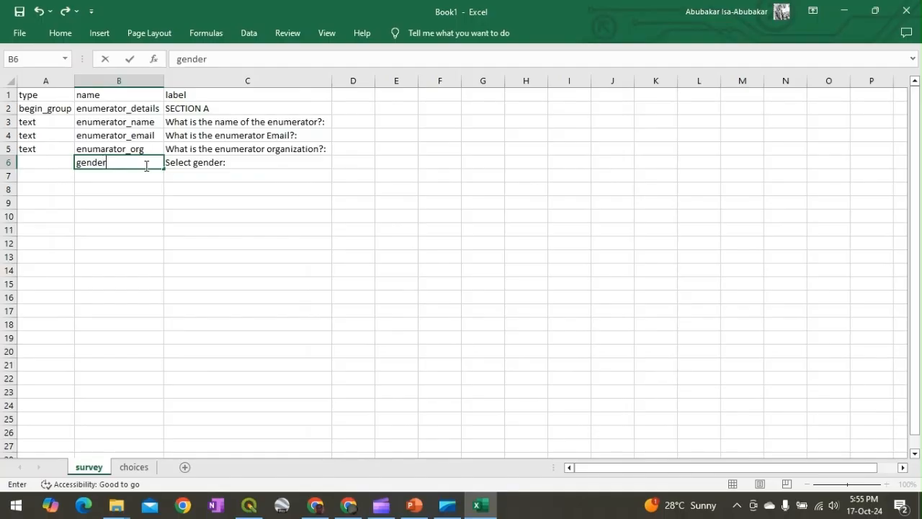
{"action": "left_click", "coordinate": [60, 164]}
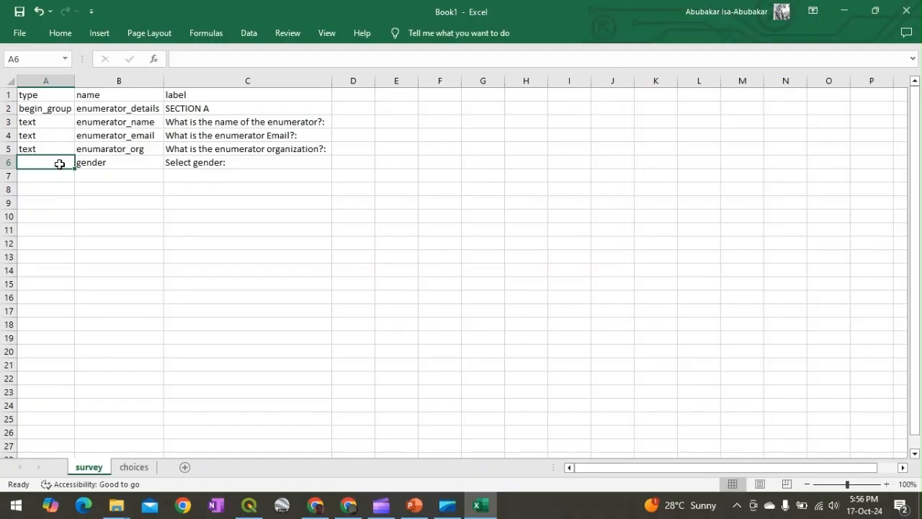
{"action": "type", "text": "select_"}
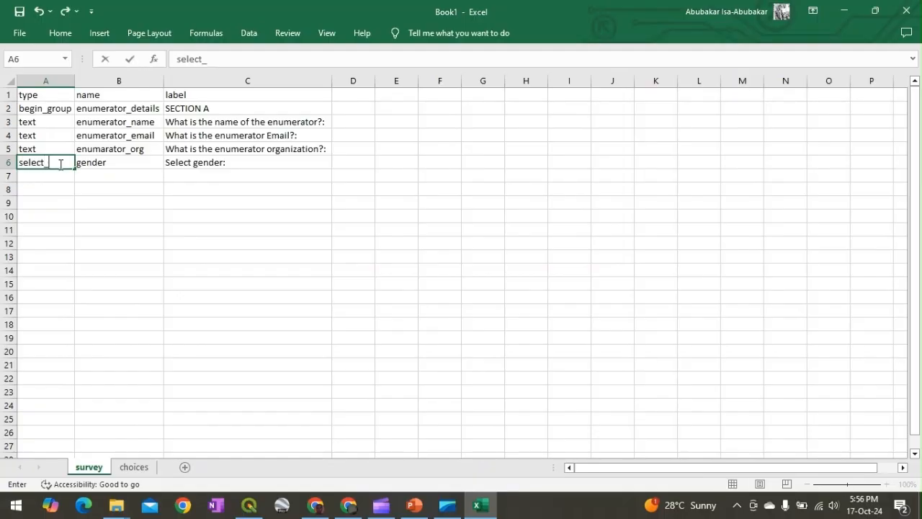
{"action": "type", "text": "one"}
{"action": "type", "text": "gender"}
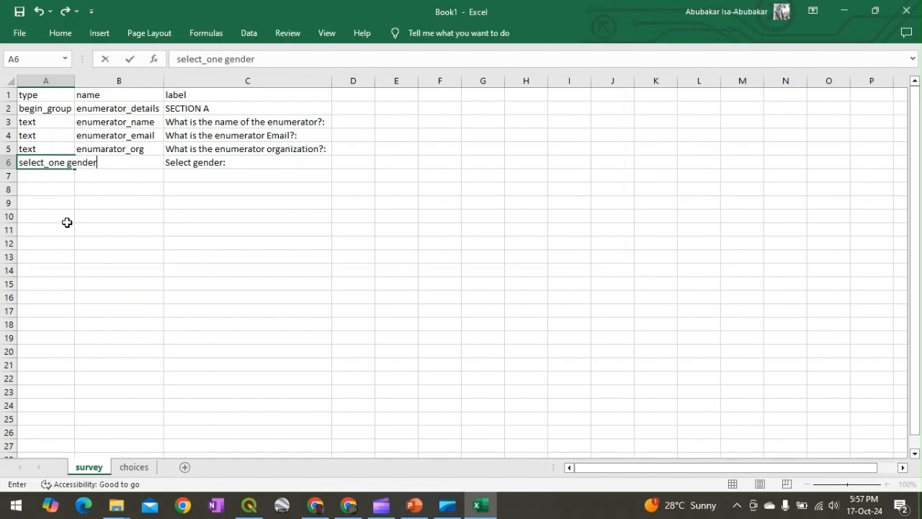
{"action": "key", "text": "Return"}
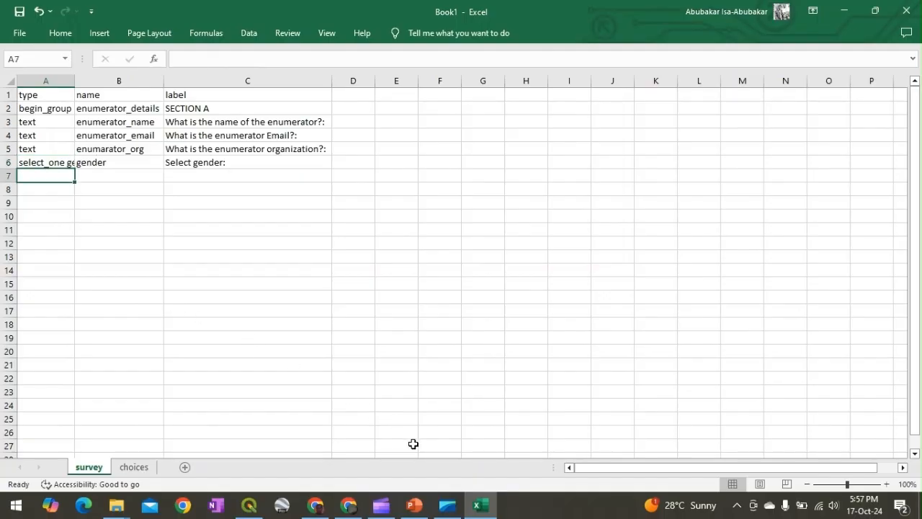
Check the PowerPoint outline and enter the question label "How many correspondents available?:" in C7
{"action": "left_click", "coordinate": [414, 505]}
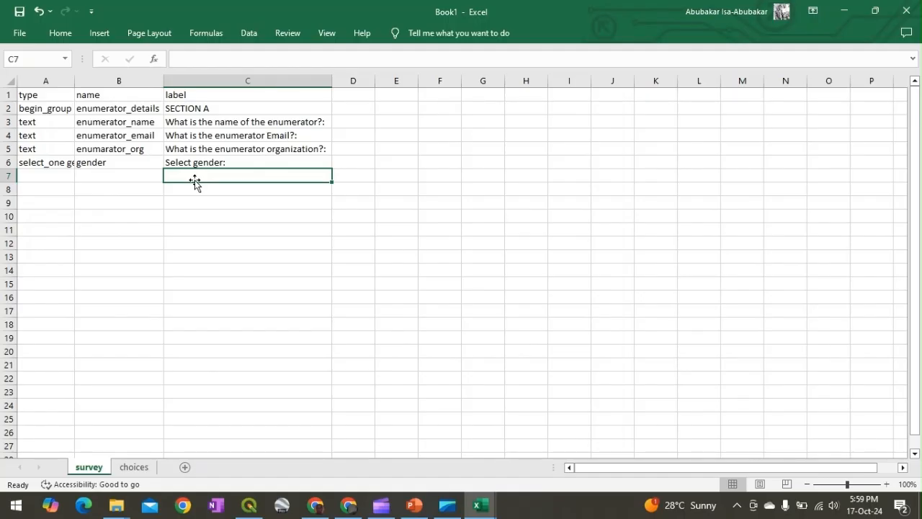
{"action": "type", "text": "How a"}
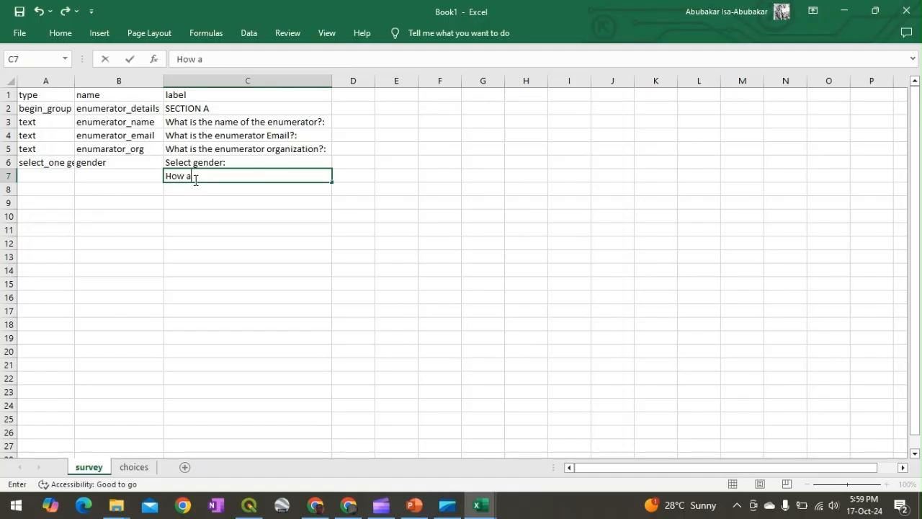
{"action": "key", "text": "BackSpace"}
{"action": "type", "text": "many o"}
{"action": "key", "text": "BackSpace"}
{"action": "type", "text": "correspon"}
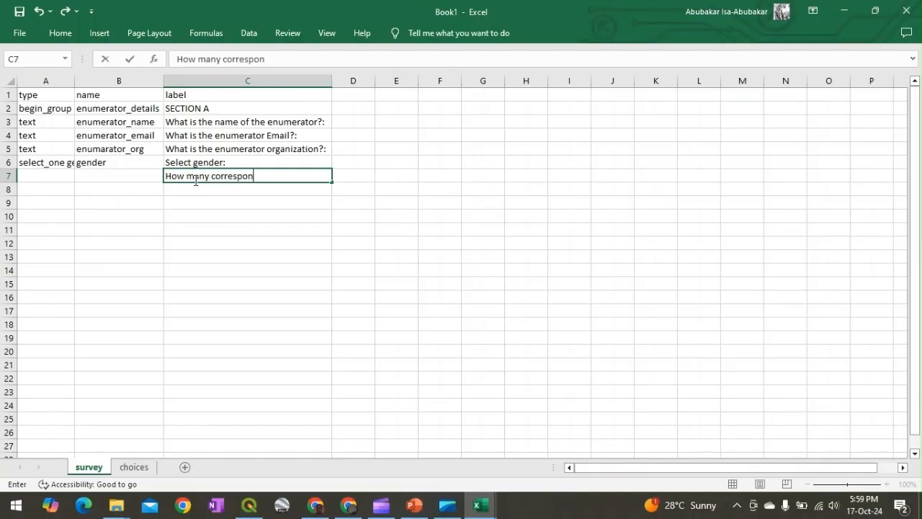
{"action": "type", "text": "dents available"}
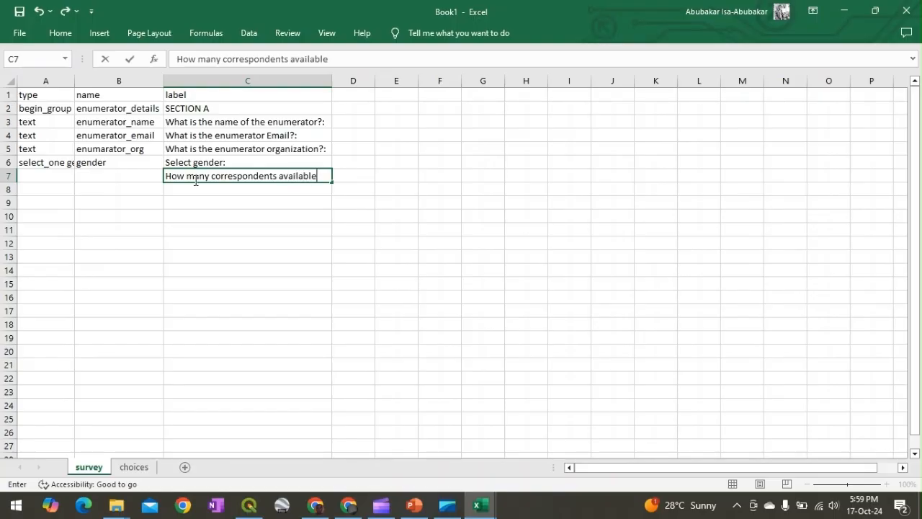
{"action": "type", "text": "?:"}
Give the correspondent count question in row 7 the name correspondent_num and the type integer
{"action": "left_click", "coordinate": [142, 178]}
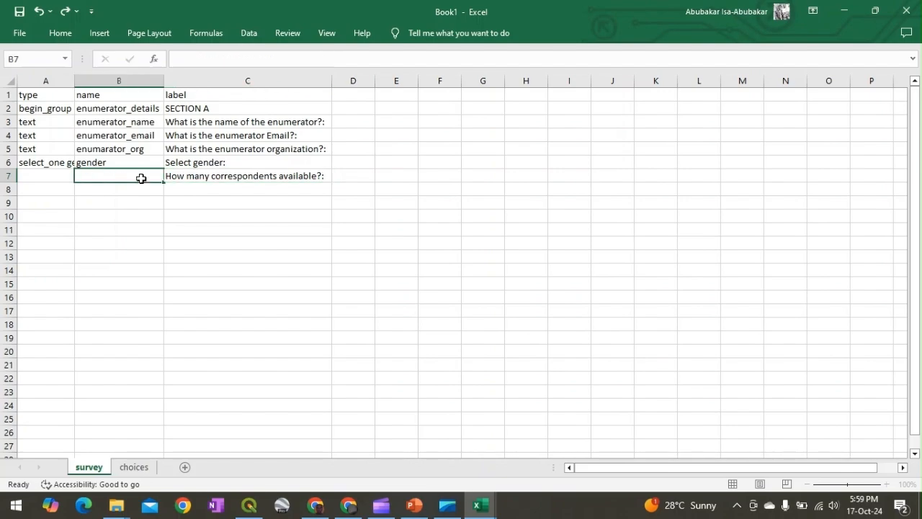
{"action": "type", "text": "correspondet"}
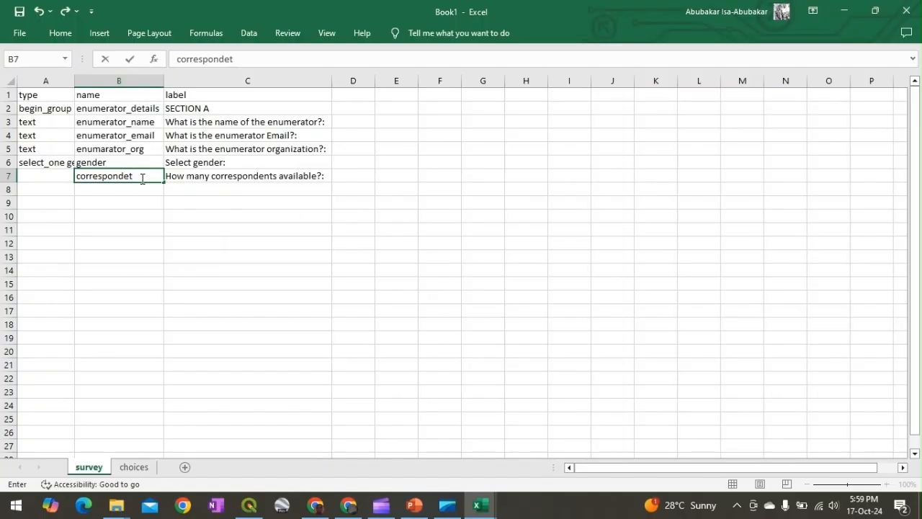
{"action": "key", "text": "BackSpace"}
{"action": "type", "text": "nt_num"}
{"action": "left_click", "coordinate": [59, 176]}
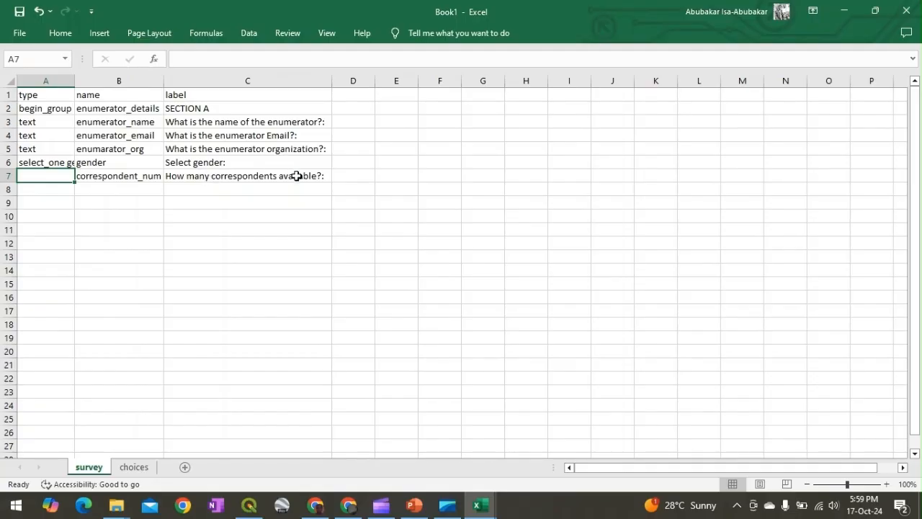
{"action": "type", "text": "integer"}
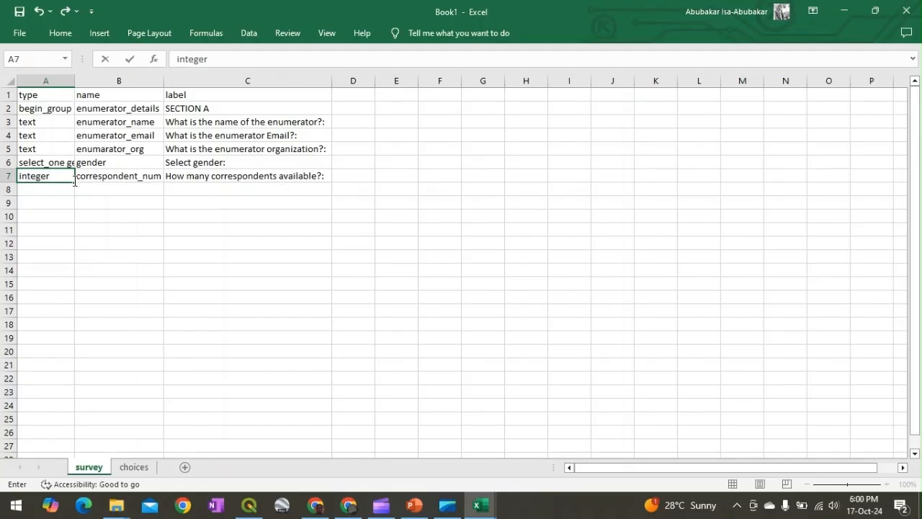
{"action": "left_click", "coordinate": [53, 188]}
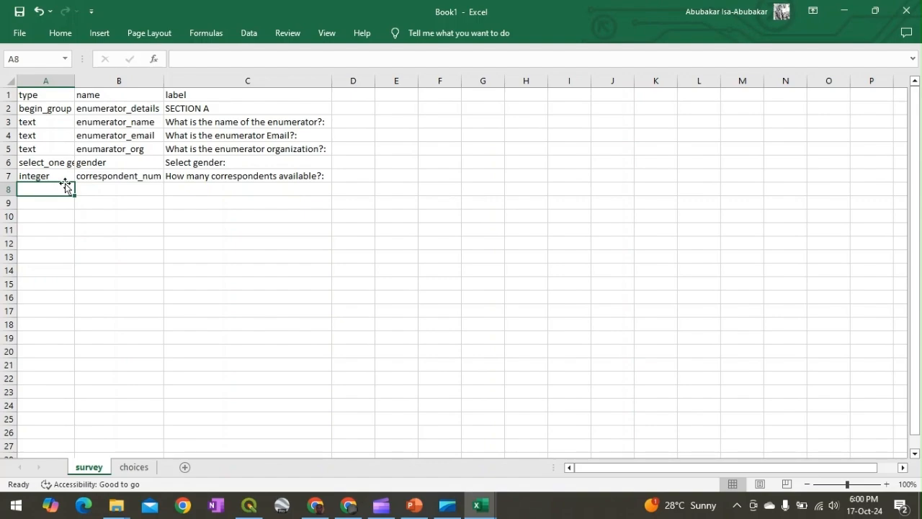
Enter begin_repeat as the type in A8 to open a repeat group below the correspondent count question
{"action": "left_click", "coordinate": [53, 176]}
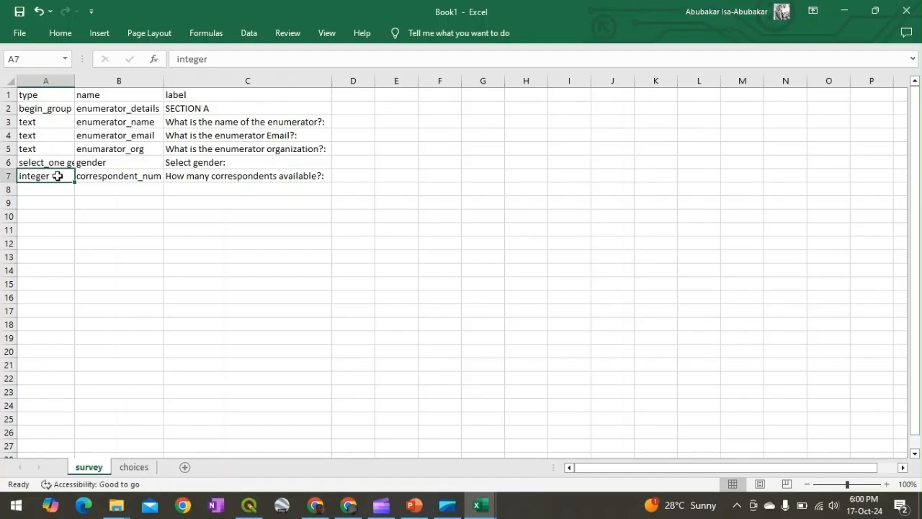
{"action": "left_click", "coordinate": [29, 191]}
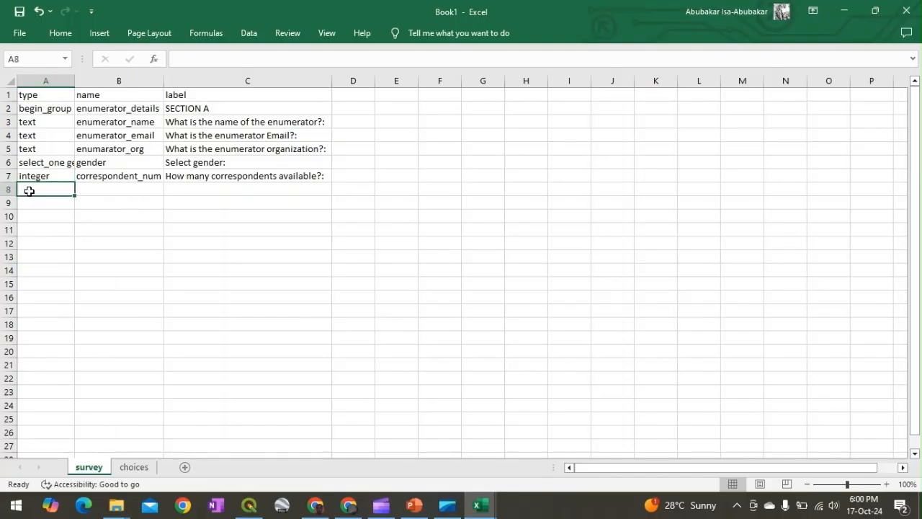
{"action": "type", "text": "begin"}
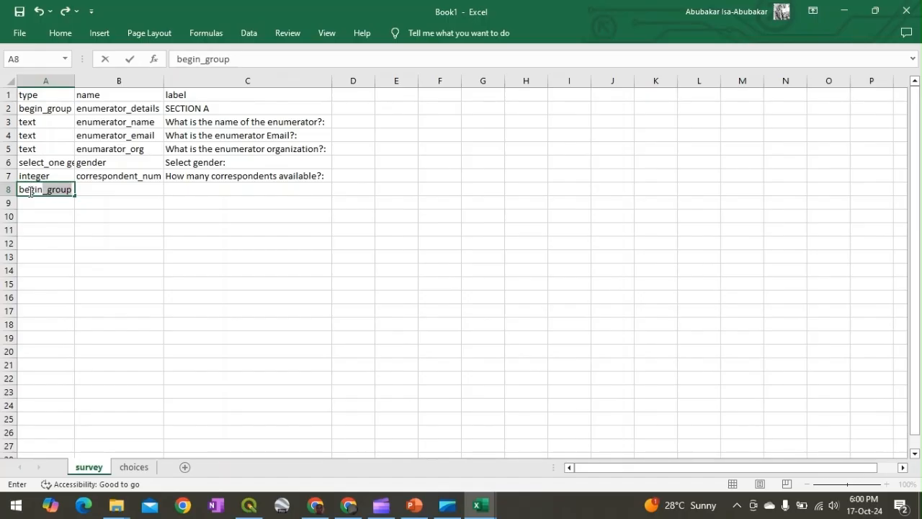
{"action": "type", "text": "_repe"}
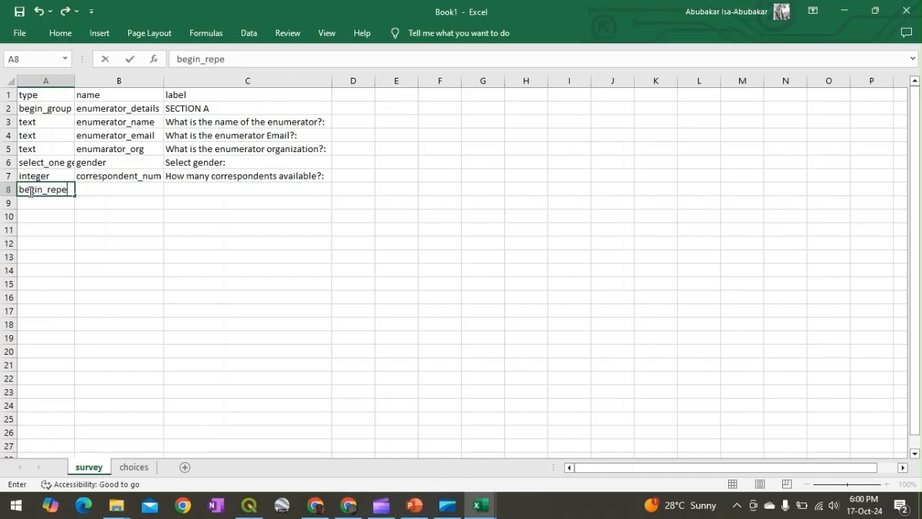
{"action": "type", "text": "ar"}
{"action": "key", "text": "BackSpace"}
{"action": "type", "text": "t"}
{"action": "left_click_drag", "start_coordinate": [47, 201], "coordinate": [7, 193]}
{"action": "left_click", "coordinate": [3, 189]}
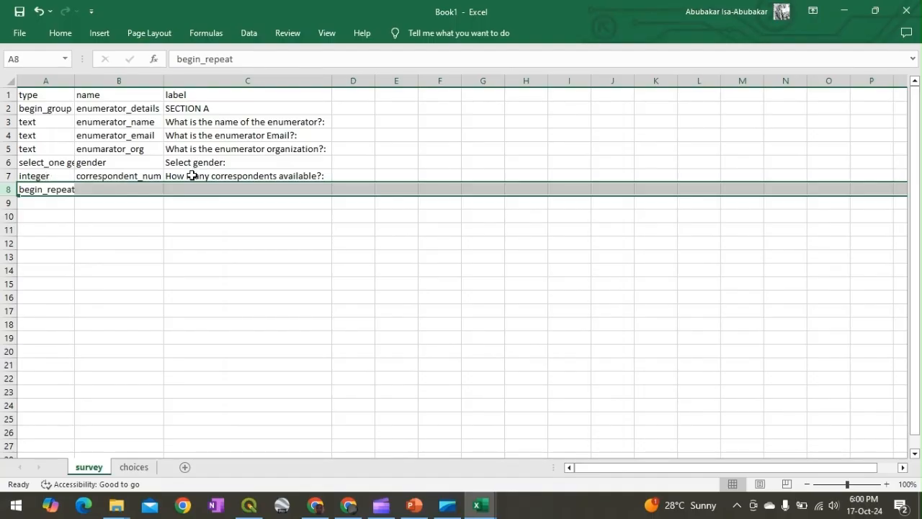
Enter correspondent_repeat in B8 as the name of the repeat group
{"action": "left_click", "coordinate": [127, 187]}
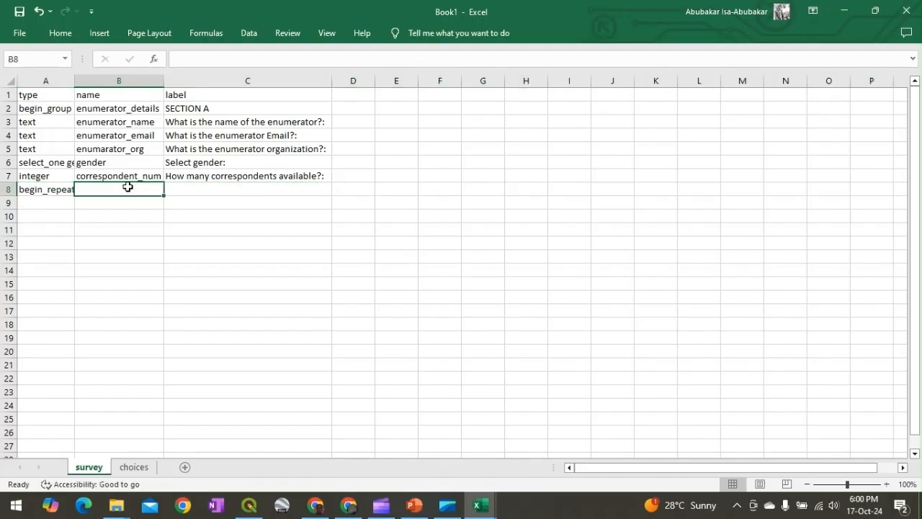
{"action": "type", "text": "corresponde"}
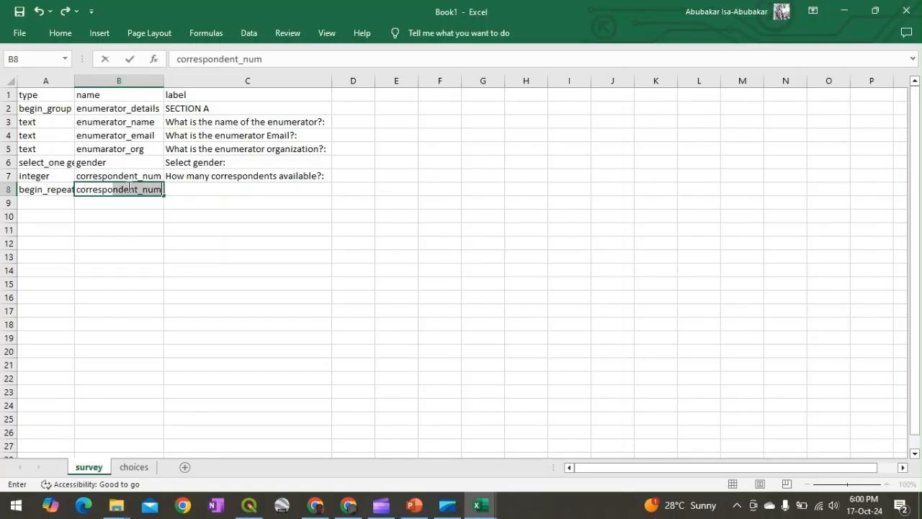
{"action": "type", "text": "nt_repeat"}
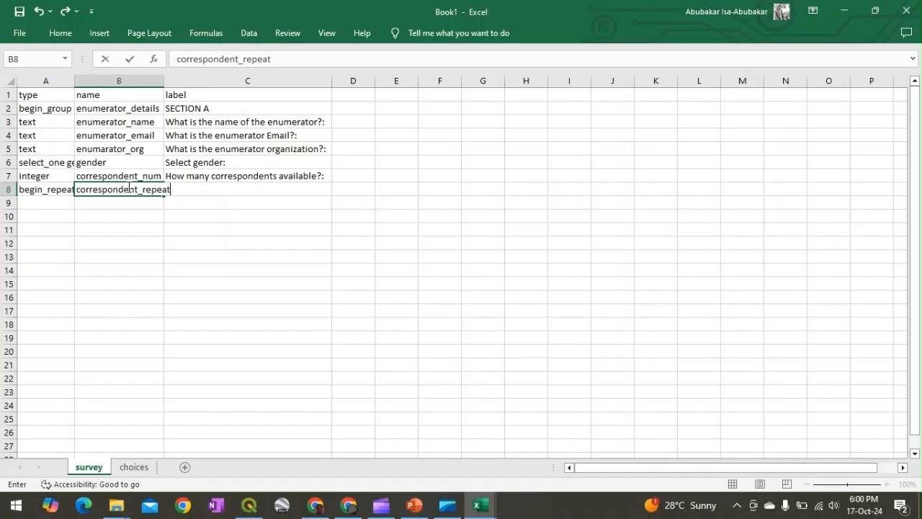
{"action": "left_click", "coordinate": [216, 204]}
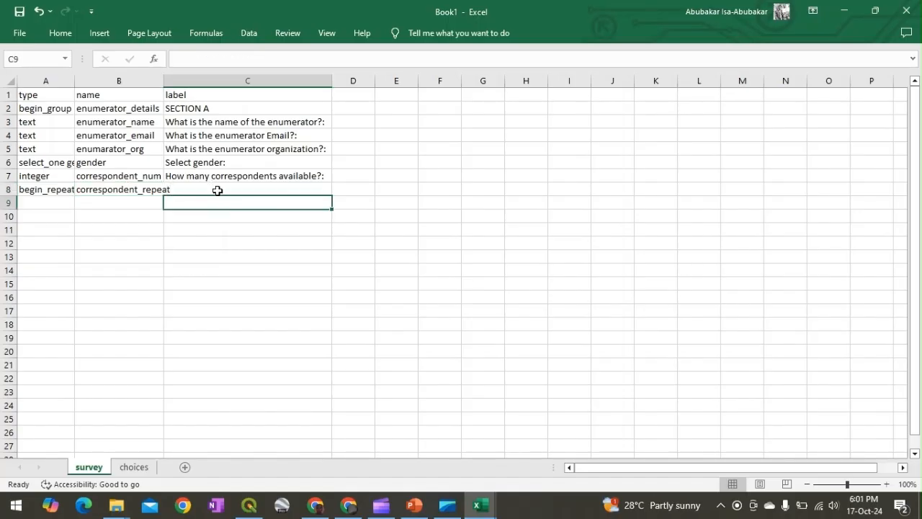
Enter "Other resource persons" in C8 as the label of the correspondent repeat group
{"action": "left_click", "coordinate": [218, 190]}
{"action": "type", "text": "O"}
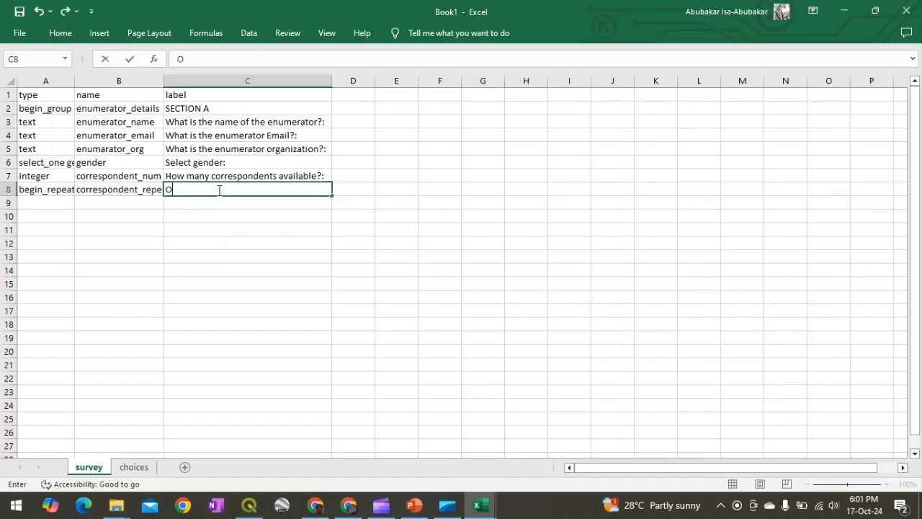
{"action": "type", "text": "ther resou"}
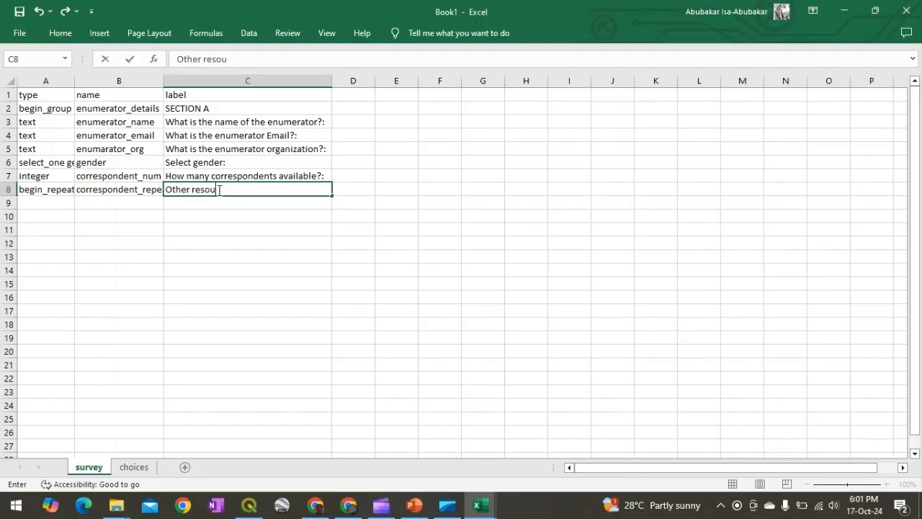
{"action": "type", "text": "rce persons"}
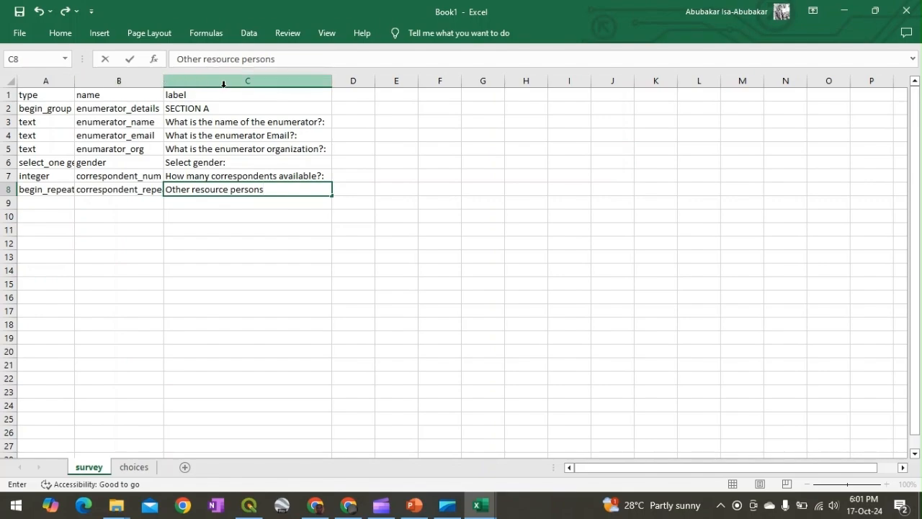
Check the PowerPoint outline and add a question in row 9 with the type text and the name correspondent_name
{"action": "left_click", "coordinate": [60, 203]}
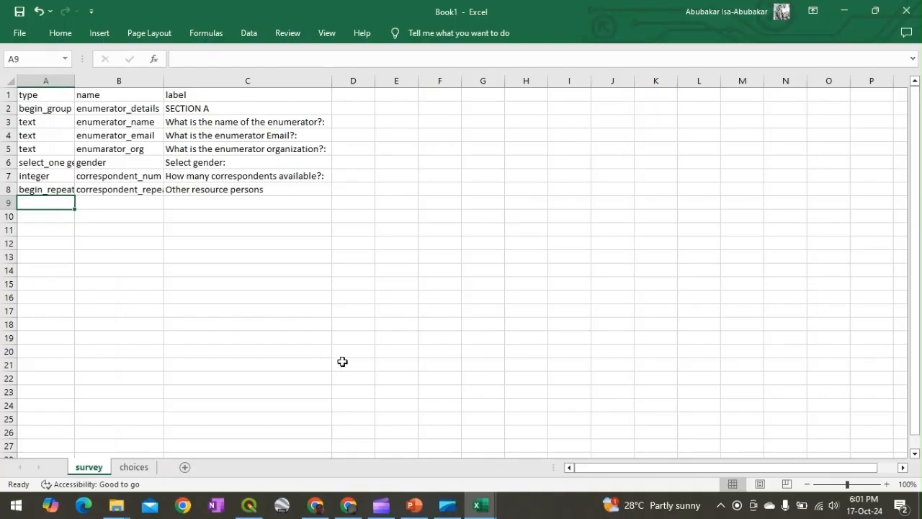
{"action": "left_click", "coordinate": [414, 504]}
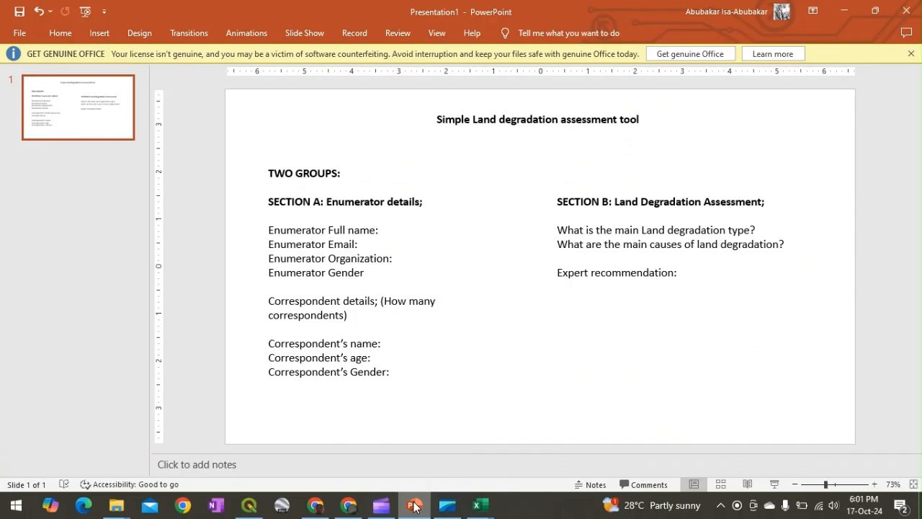
{"action": "left_click", "coordinate": [414, 504]}
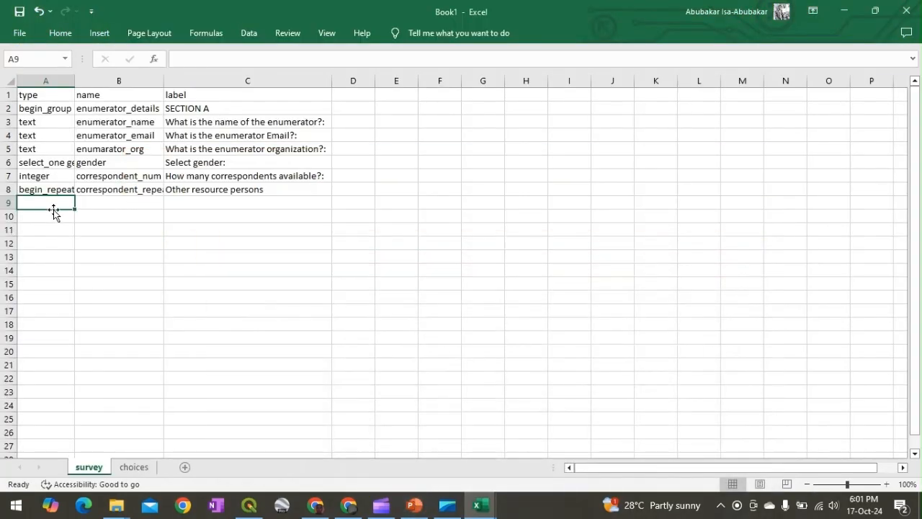
{"action": "type", "text": "text"}
{"action": "key", "text": "Tab"}
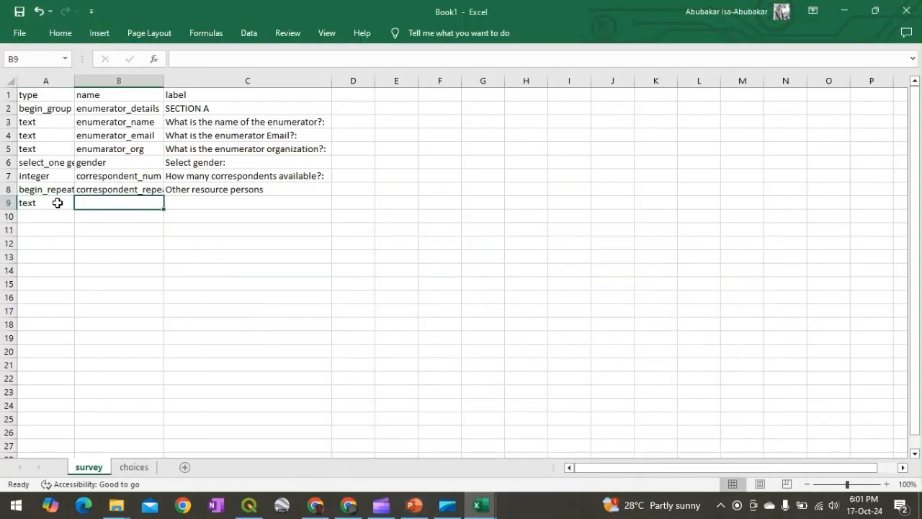
{"action": "type", "text": "c"}
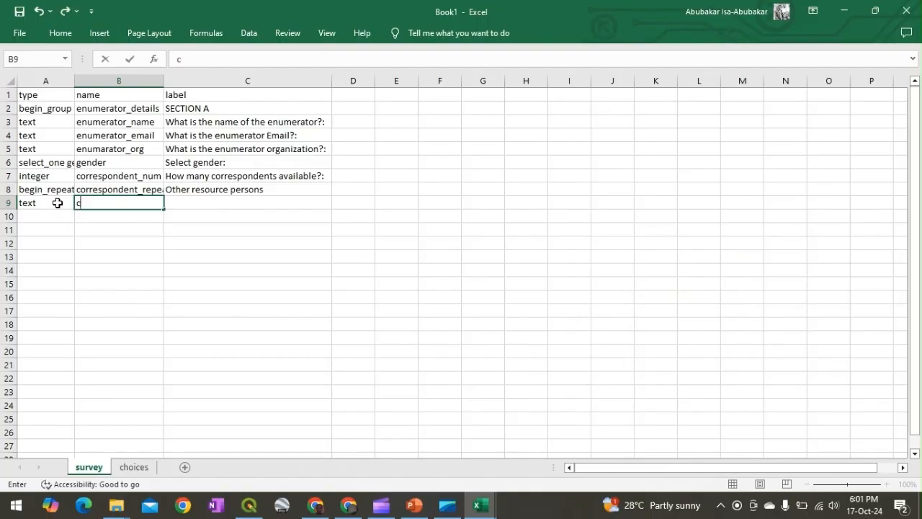
{"action": "type", "text": "orrespondent"}
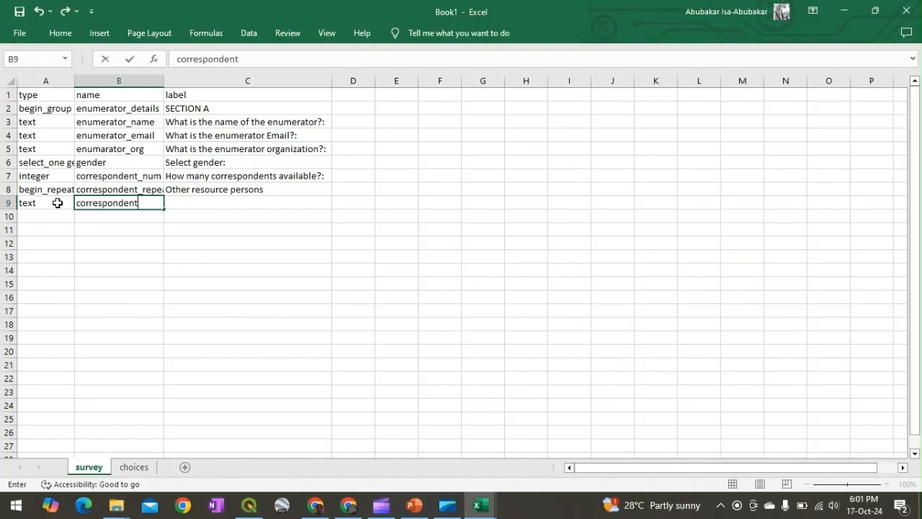
{"action": "type", "text": "_name"}
{"action": "key", "text": "Tab"}
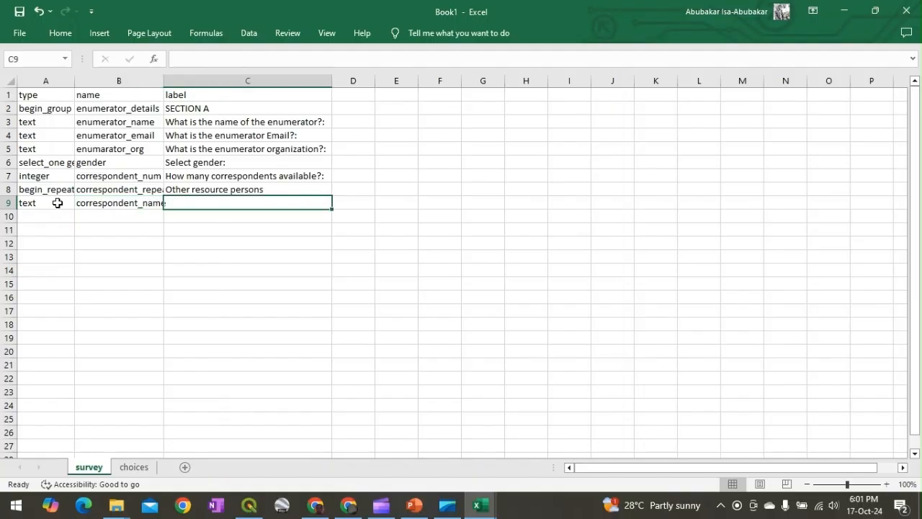
Label the correspondent name question in C9 "Enter name of correspondent"
{"action": "type", "text": "Enter"}
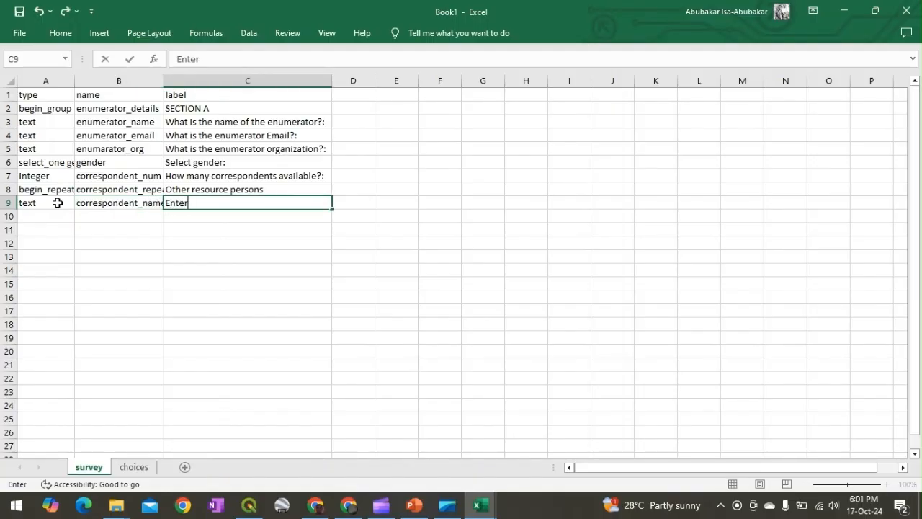
{"action": "type", "text": " name"}
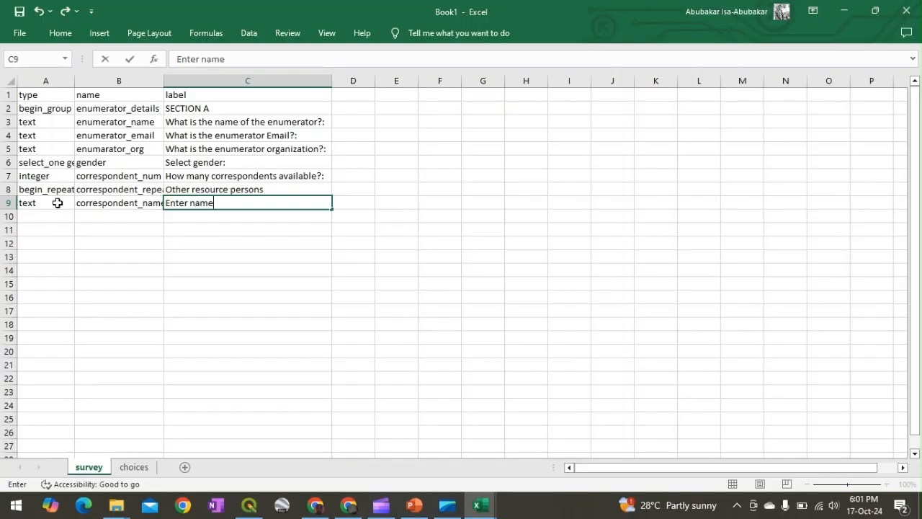
{"action": "type", "text": " of corresponde"}
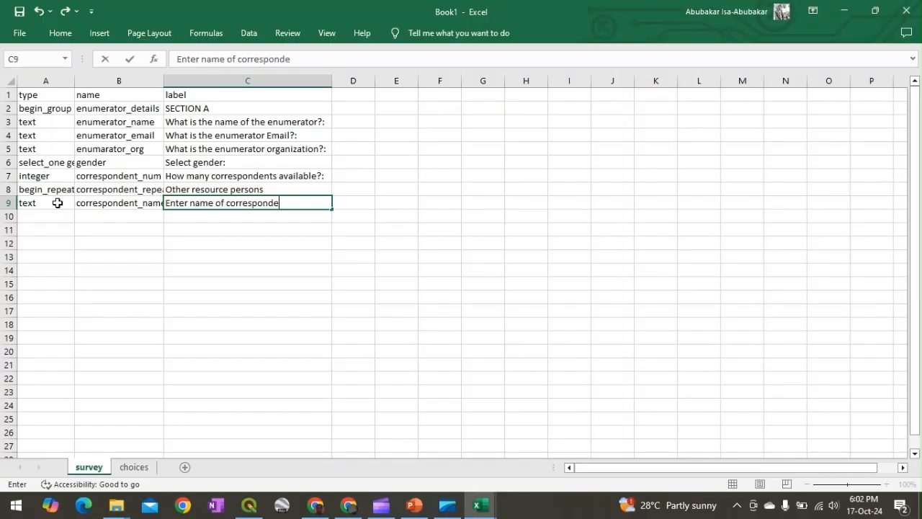
{"action": "type", "text": "nt"}
Add a question in row 10 with the type integer and the name correspondent_age
{"action": "left_click", "coordinate": [39, 215]}
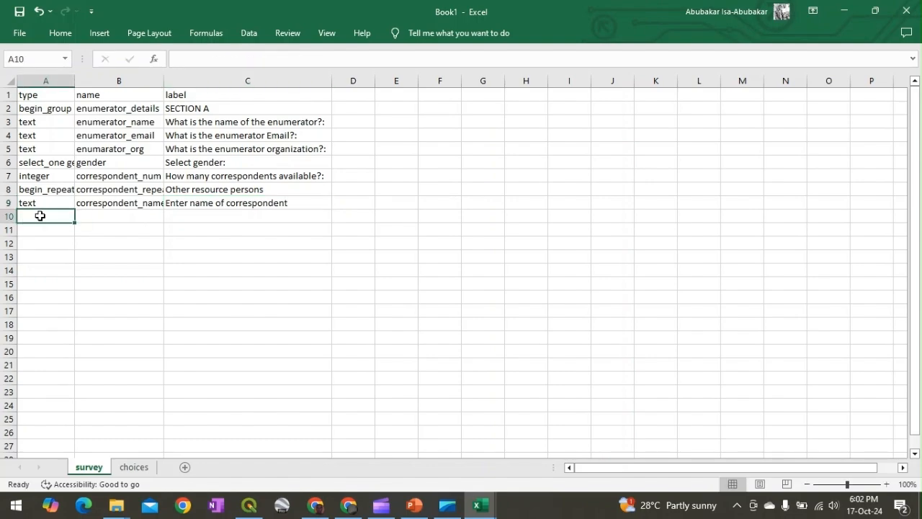
{"action": "type", "text": "integer"}
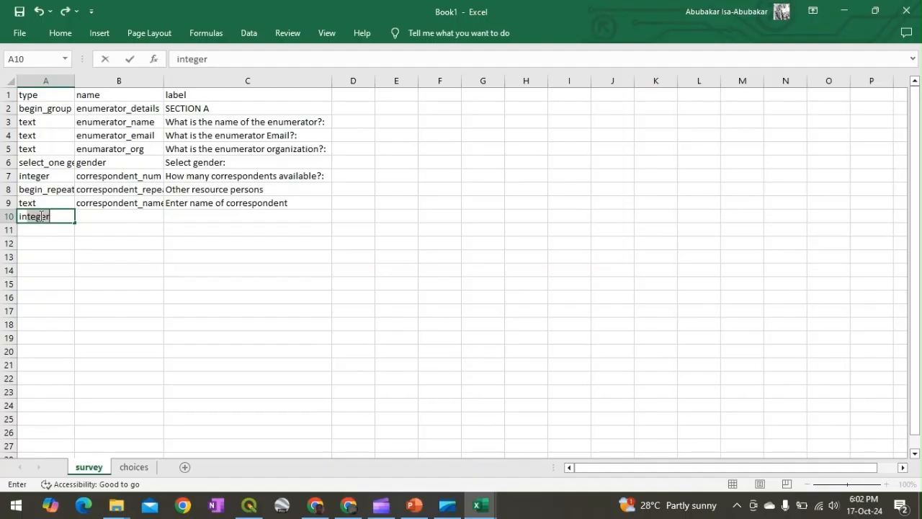
{"action": "key", "text": "Tab"}
{"action": "type", "text": "corresponde"}
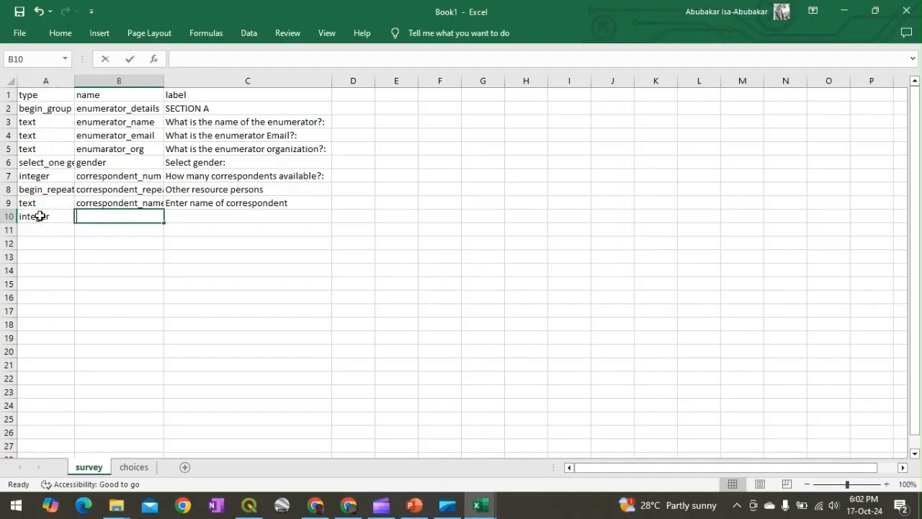
{"action": "type", "text": "nt"}
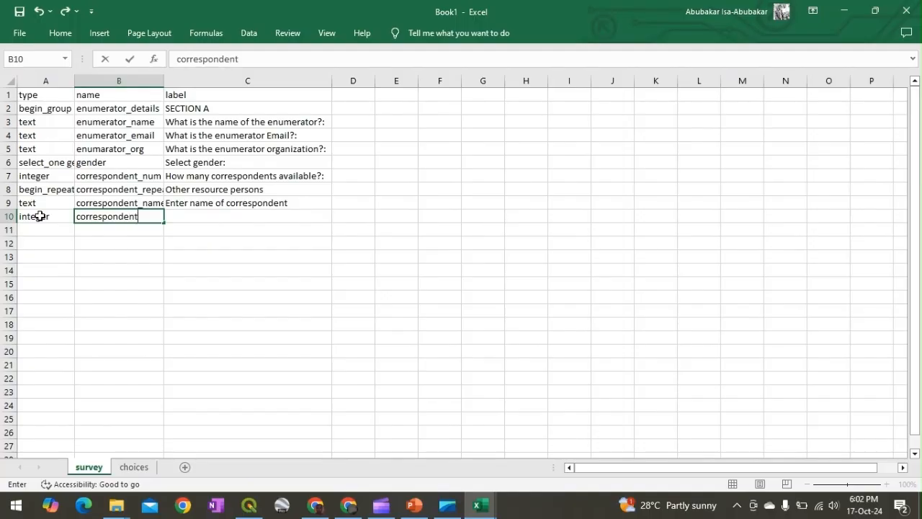
{"action": "type", "text": "_age"}
Label the correspondent age question in C10 "Enter correspondent age"
{"action": "left_click", "coordinate": [189, 216]}
{"action": "type", "text": "Enter corre"}
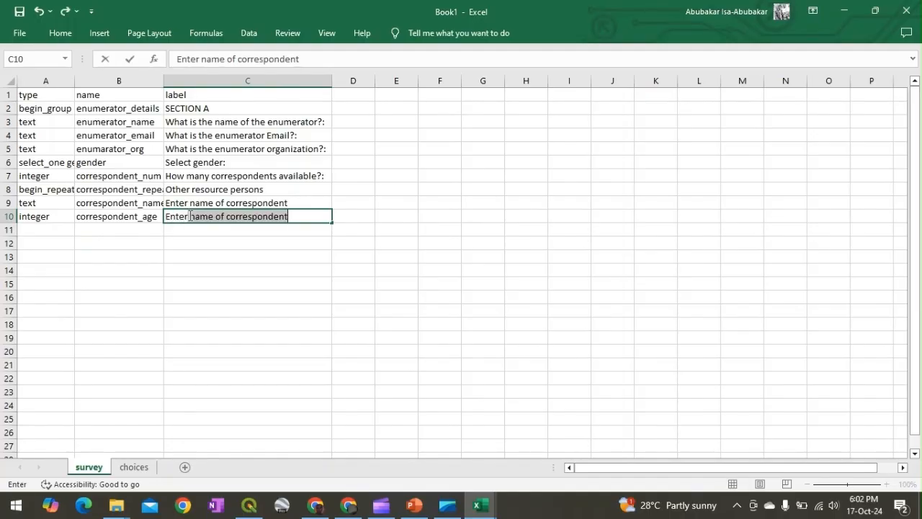
{"action": "type", "text": "spo"}
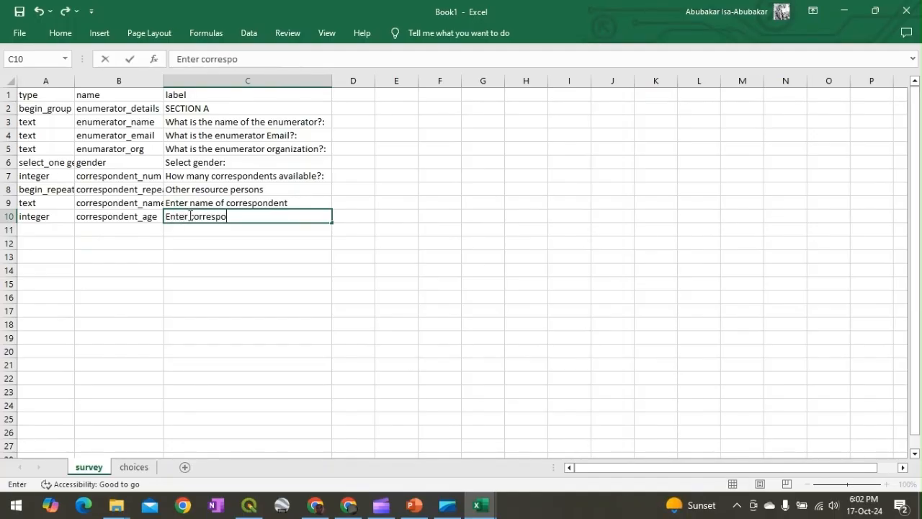
{"action": "type", "text": "ndent age"}
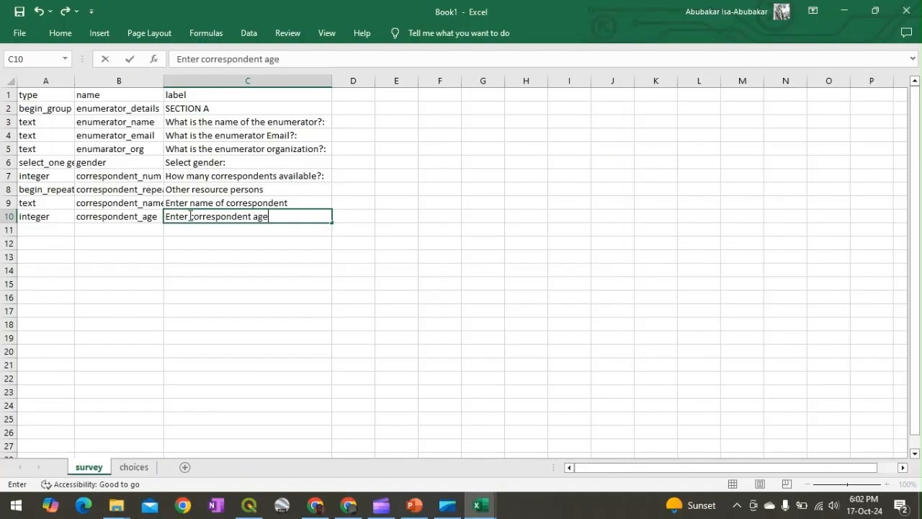
Fit column A's width to its contents and enter select_one gender as the question type in A11
{"action": "left_click", "coordinate": [64, 232]}
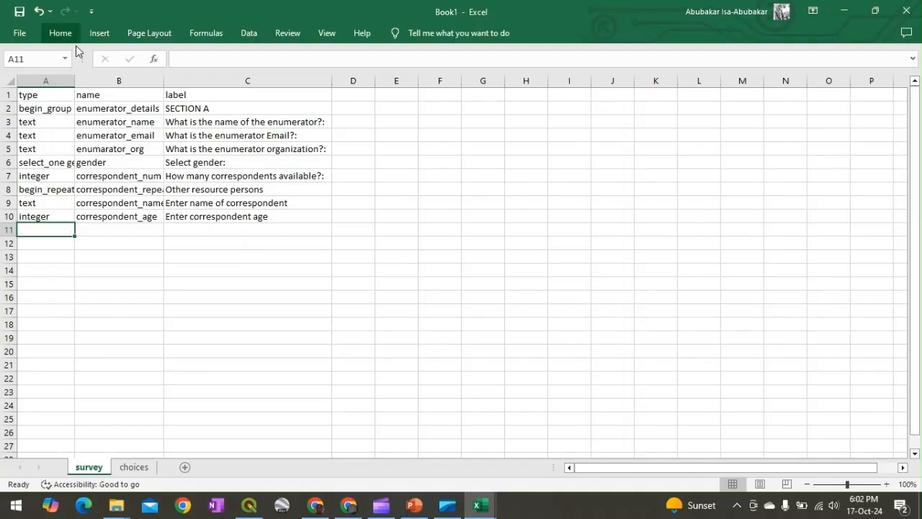
{"action": "double_click", "coordinate": [74, 80]}
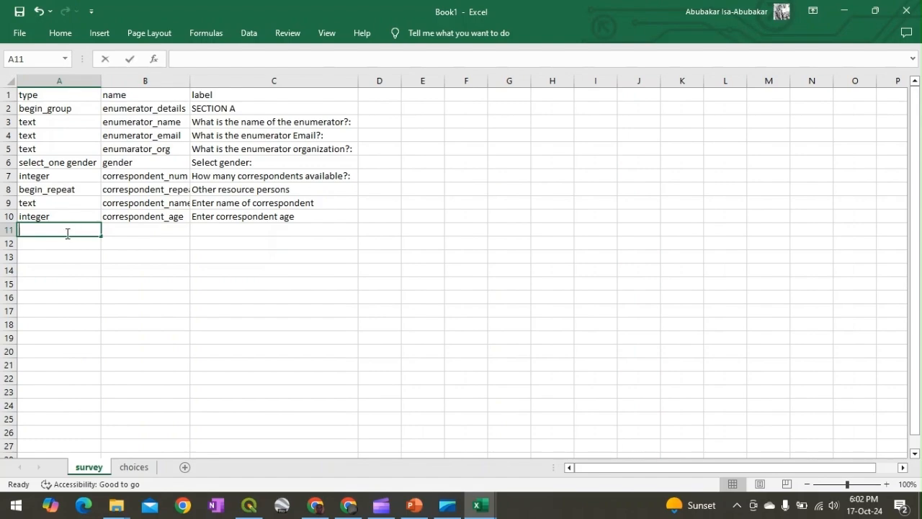
{"action": "type", "text": "select_one g"}
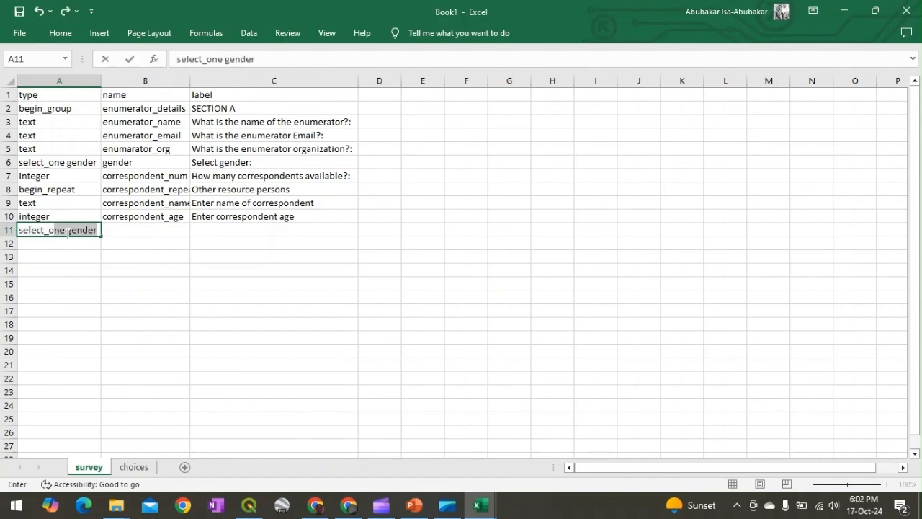
{"action": "type", "text": "ender"}
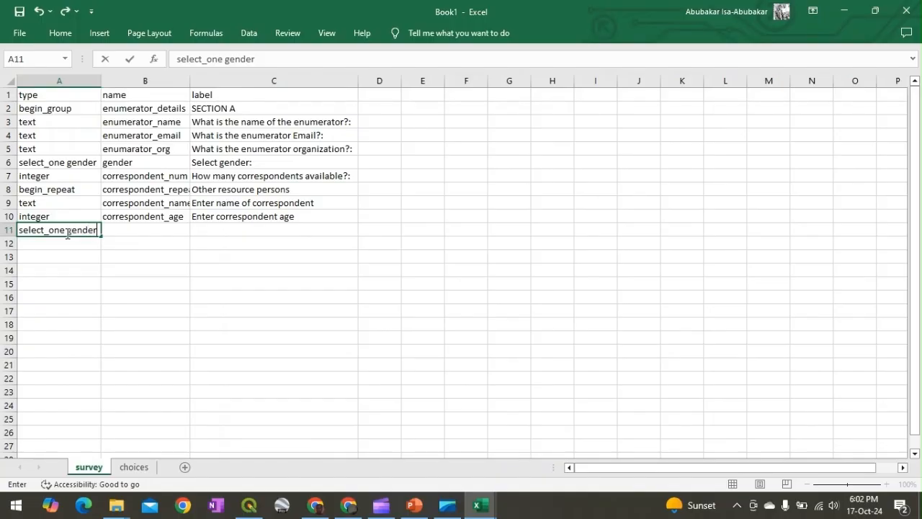
Enter correspondent_gender in B11 as the name of the correspondent gender question
{"action": "left_click", "coordinate": [136, 230]}
{"action": "type", "text": "corres"}
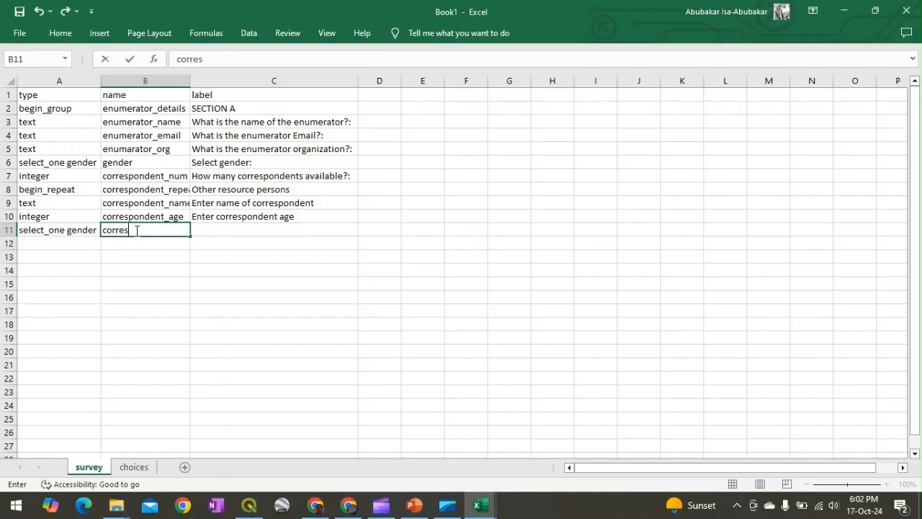
{"action": "type", "text": "pondent"}
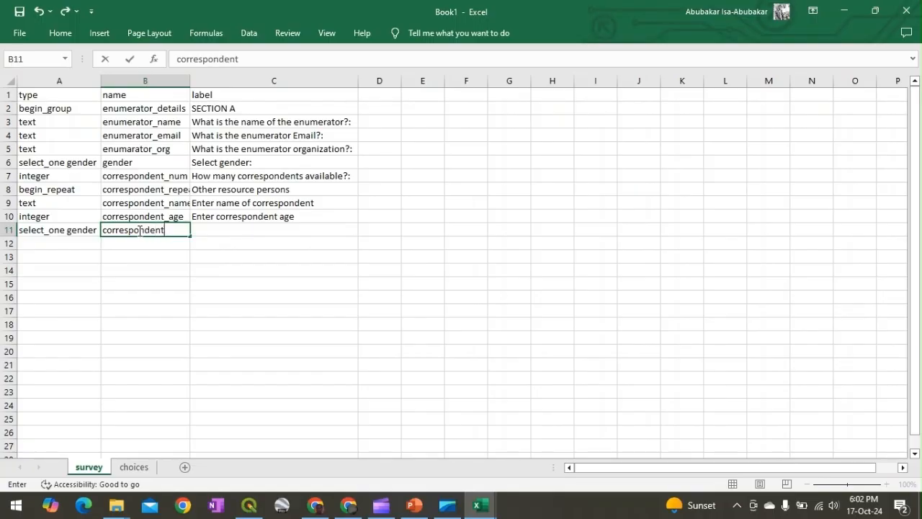
{"action": "type", "text": "_gender"}
Enter "Select gender:" in C11 as the label of the correspondent gender question
{"action": "left_click", "coordinate": [220, 229]}
{"action": "left_click", "coordinate": [246, 250]}
{"action": "key", "text": "Tab"}
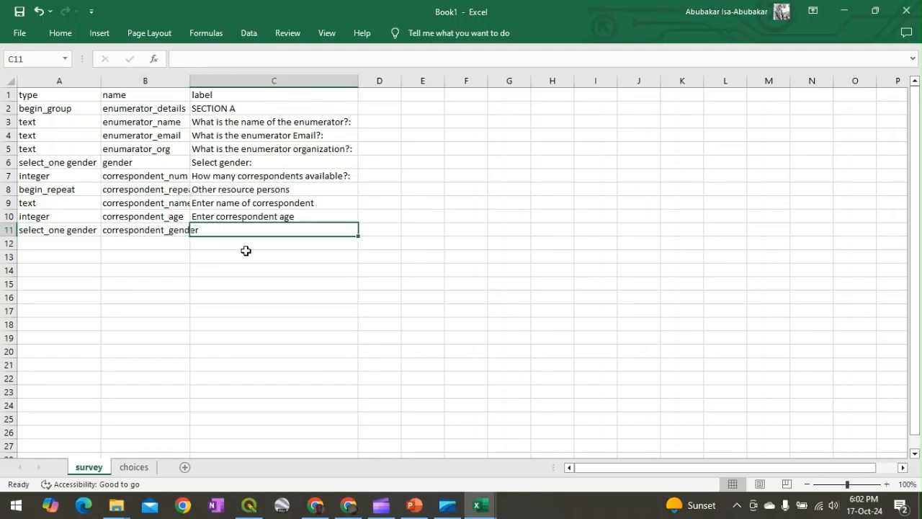
{"action": "type", "text": "S"}
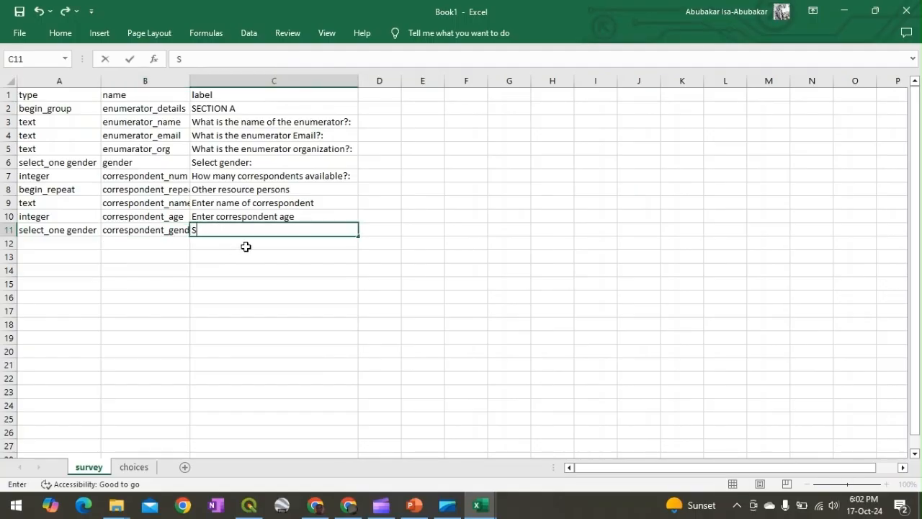
{"action": "type", "text": "elect gen"}
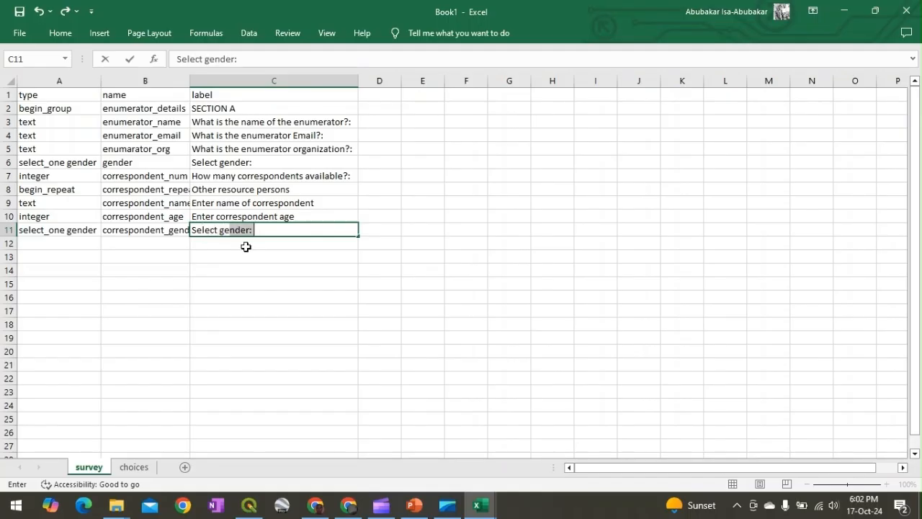
{"action": "type", "text": "der:"}
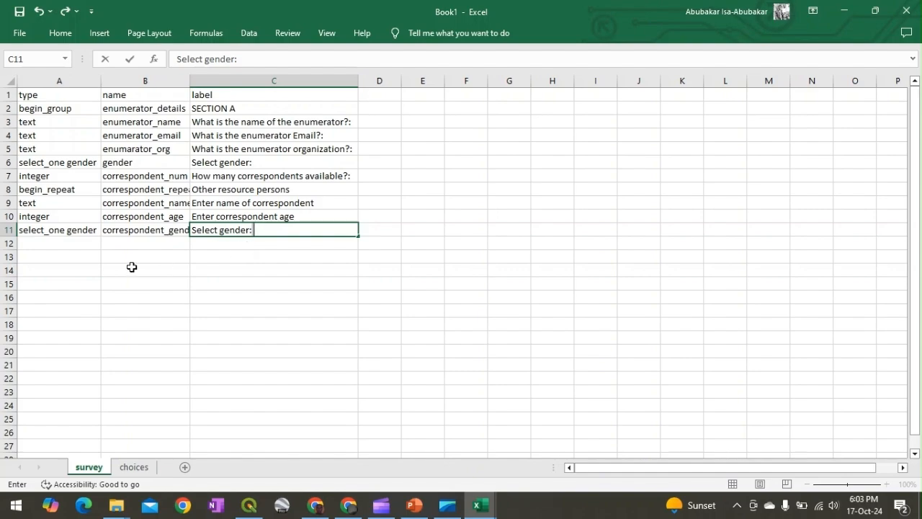
Close the correspondent repeat with end_repeat in A12 and the enumerator details group with end_group in A13
{"action": "left_click", "coordinate": [48, 244]}
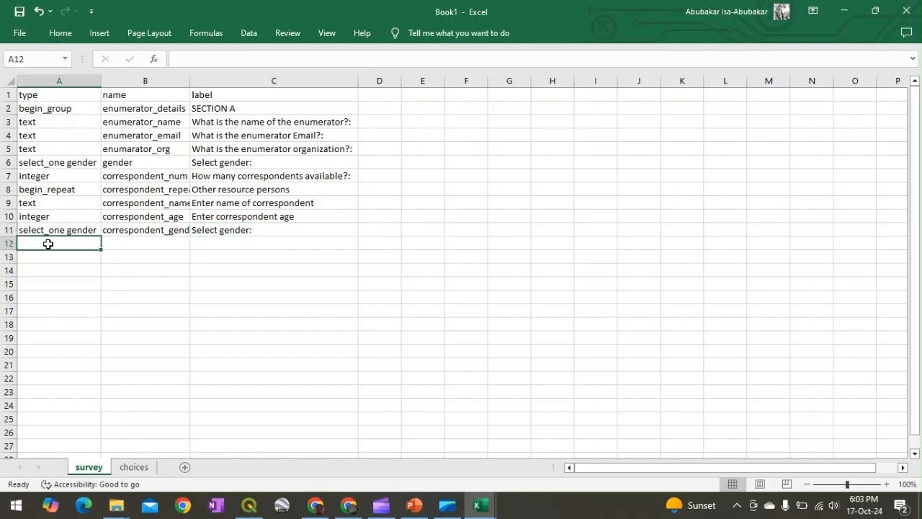
{"action": "type", "text": "end"}
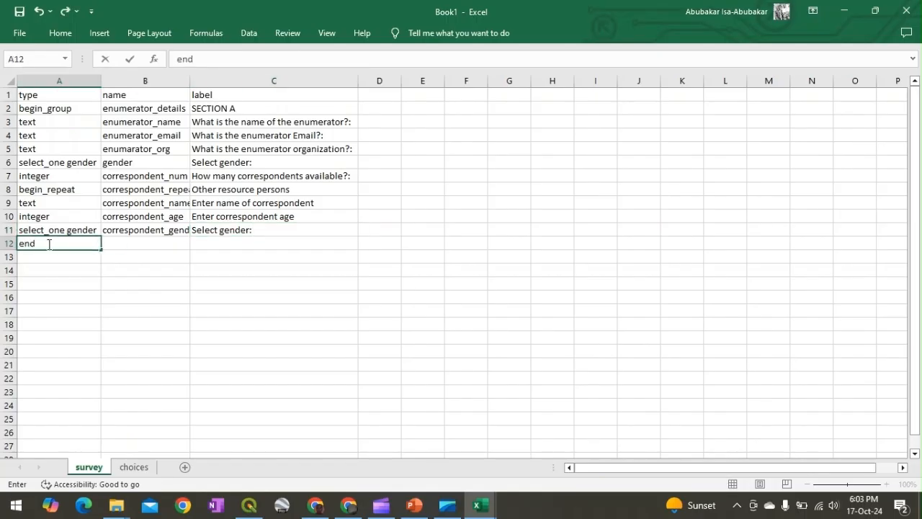
{"action": "type", "text": "_repeat"}
{"action": "left_click", "coordinate": [45, 257]}
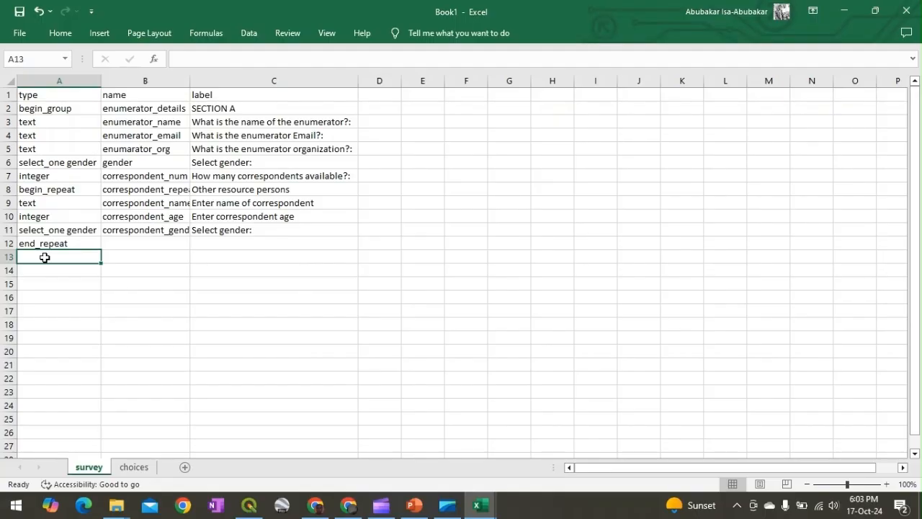
{"action": "type", "text": "end_"}
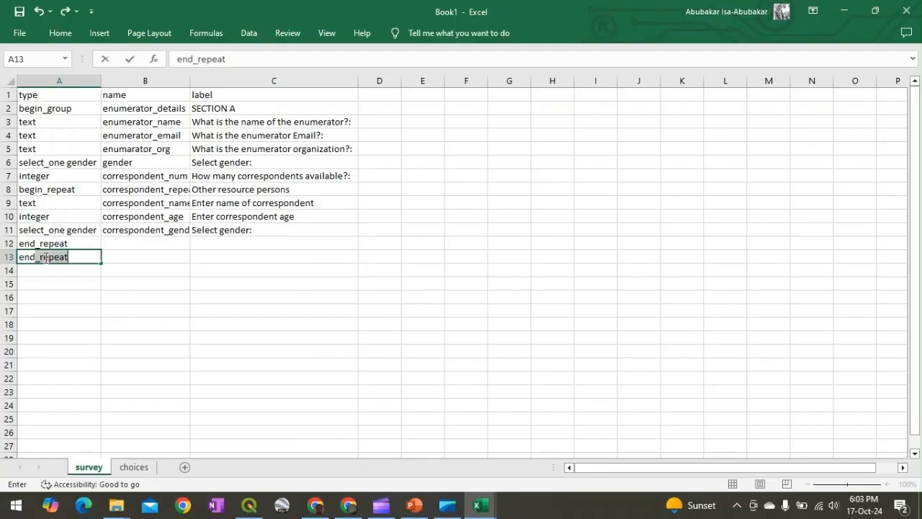
{"action": "key", "text": "BackSpace"}
{"action": "type", "text": "group"}
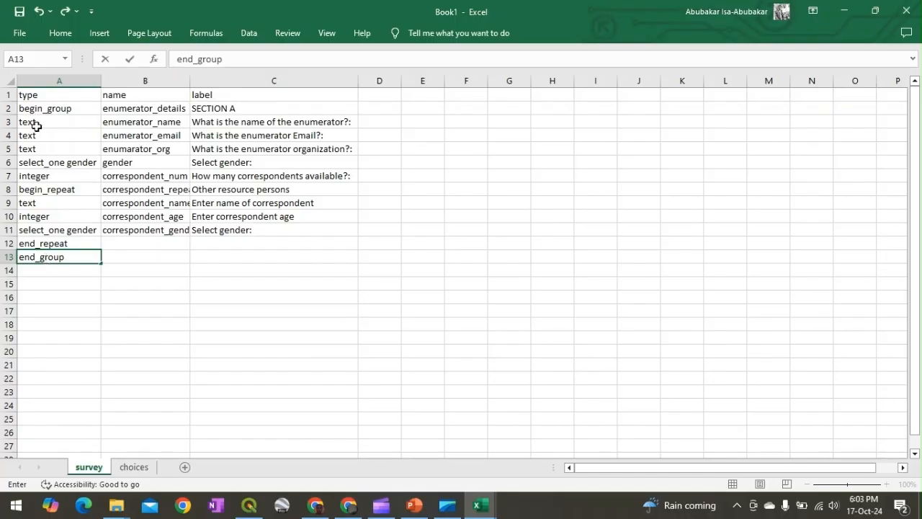
Fill the begin_group row, row 2, with the theme green color
{"action": "left_click", "coordinate": [6, 108]}
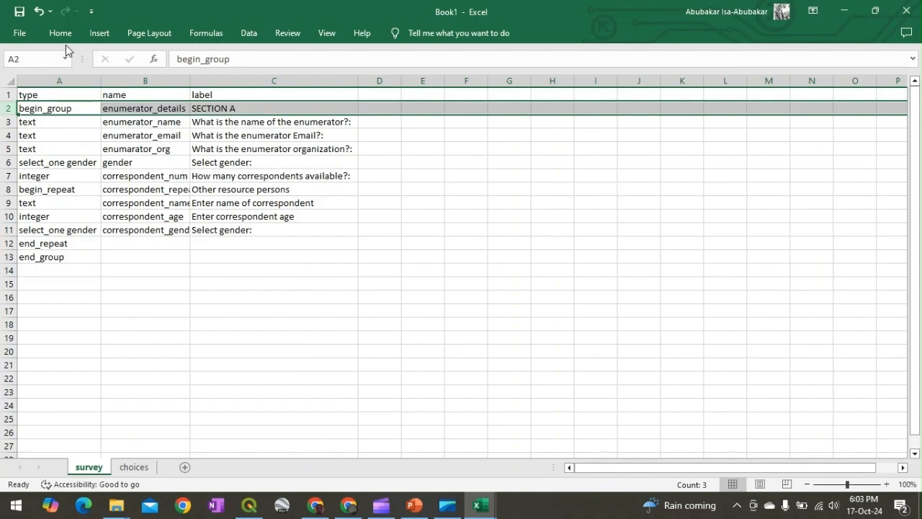
{"action": "left_click", "coordinate": [96, 34]}
{"action": "left_click", "coordinate": [61, 33]}
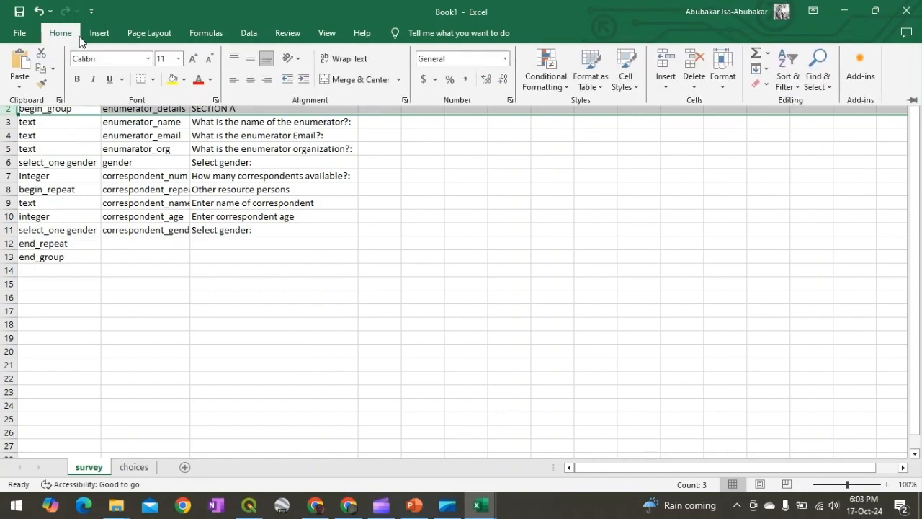
{"action": "left_click", "coordinate": [184, 79]}
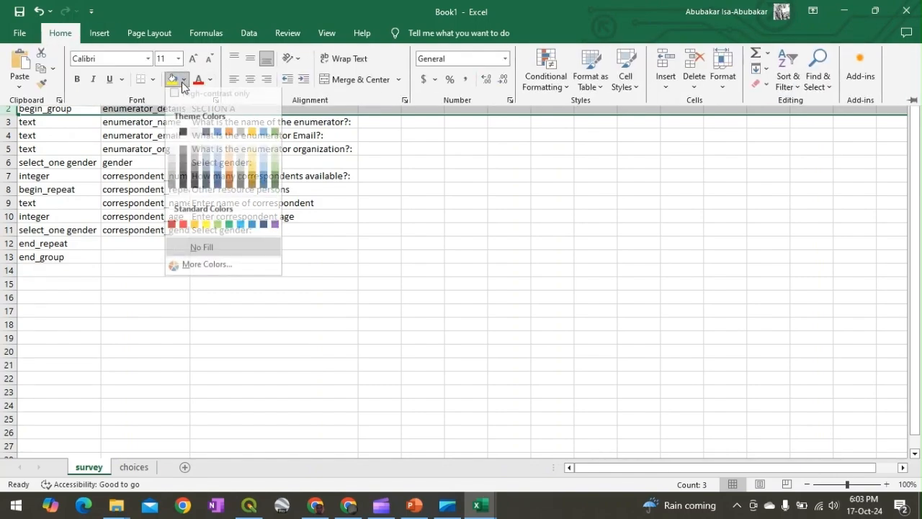
{"action": "left_click", "coordinate": [274, 138]}
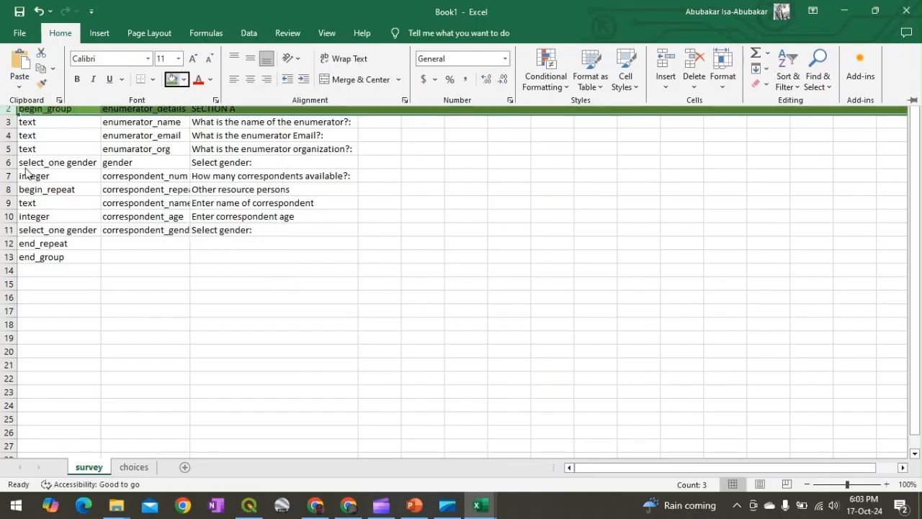
Apply the same green fill to the end_group row, row 13
{"action": "left_click", "coordinate": [9, 254]}
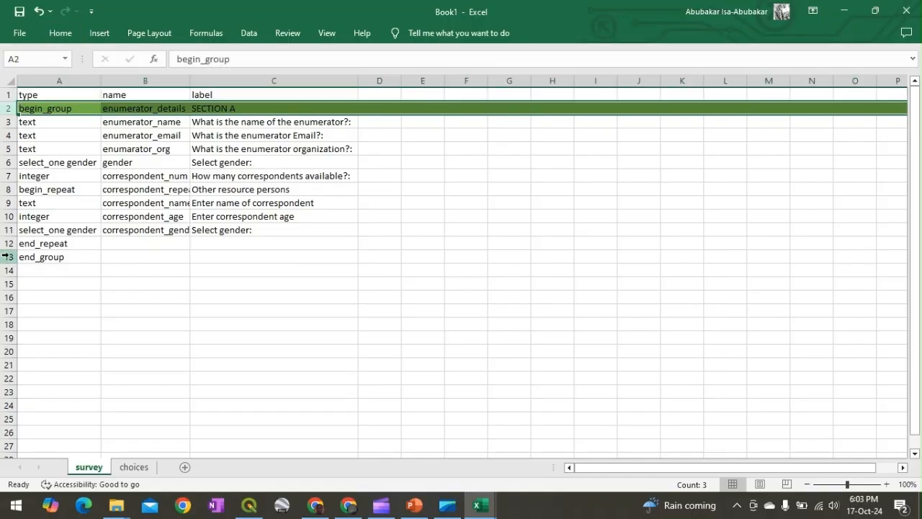
{"action": "left_click", "coordinate": [10, 256]}
{"action": "left_click", "coordinate": [62, 33]}
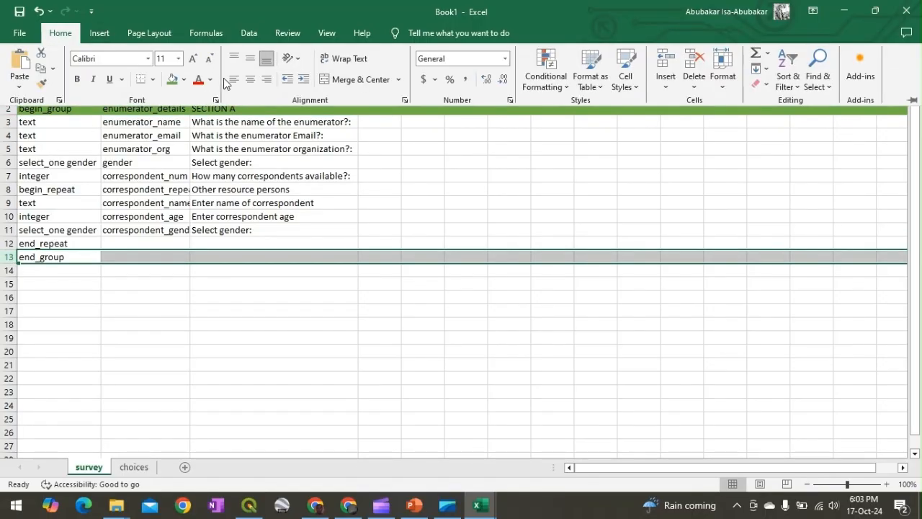
{"action": "left_click", "coordinate": [168, 79]}
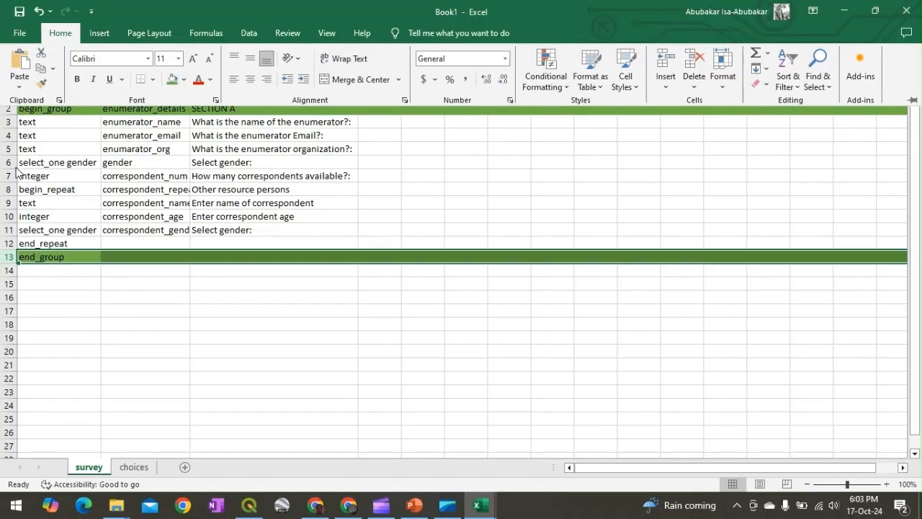
Fill the begin_repeat row, row 8, with a light gold theme color
{"action": "left_click", "coordinate": [4, 188]}
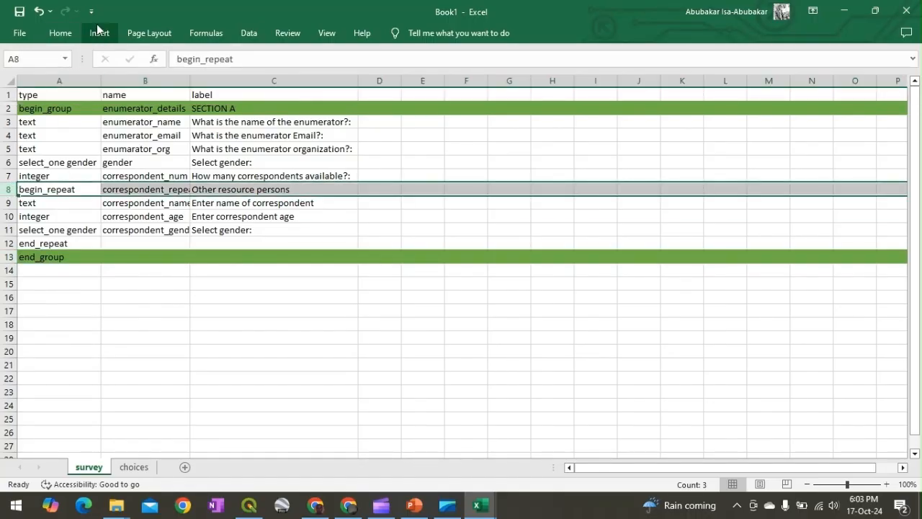
{"action": "left_click", "coordinate": [66, 34]}
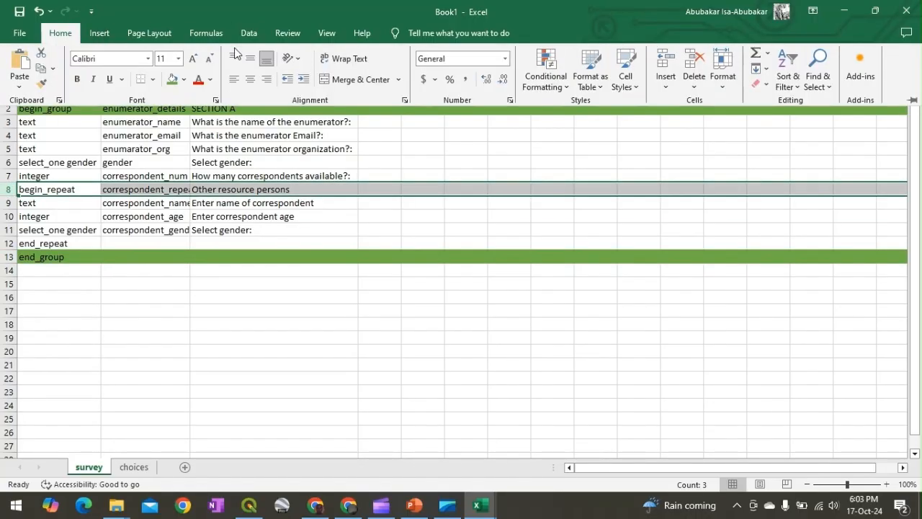
{"action": "left_click", "coordinate": [183, 79]}
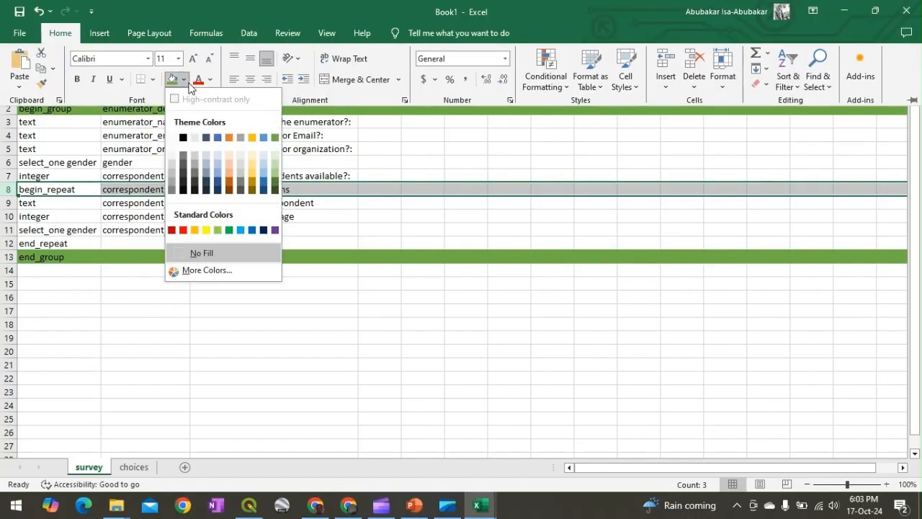
{"action": "left_click", "coordinate": [252, 173]}
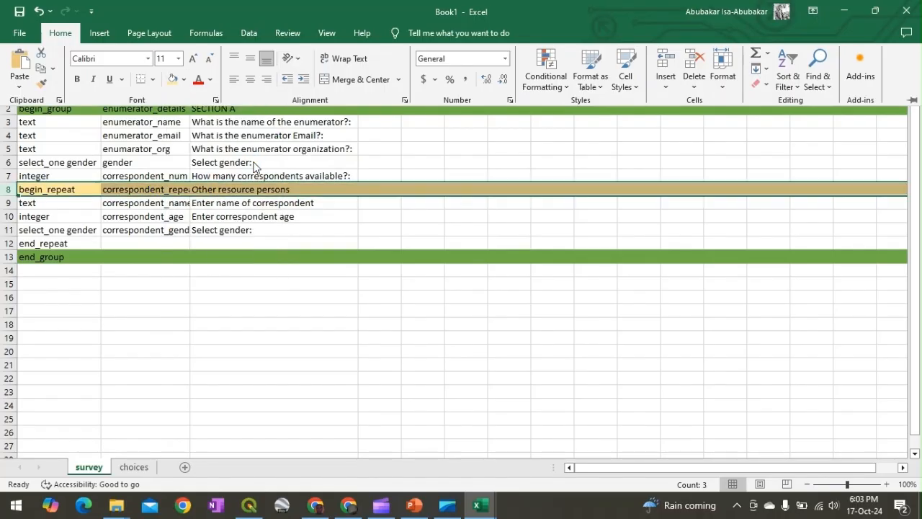
{"action": "key", "text": "ctrl+F1"}
Apply the same light gold fill to the end_repeat row, row 12, and fit column B's width to its contents
{"action": "left_click", "coordinate": [7, 243]}
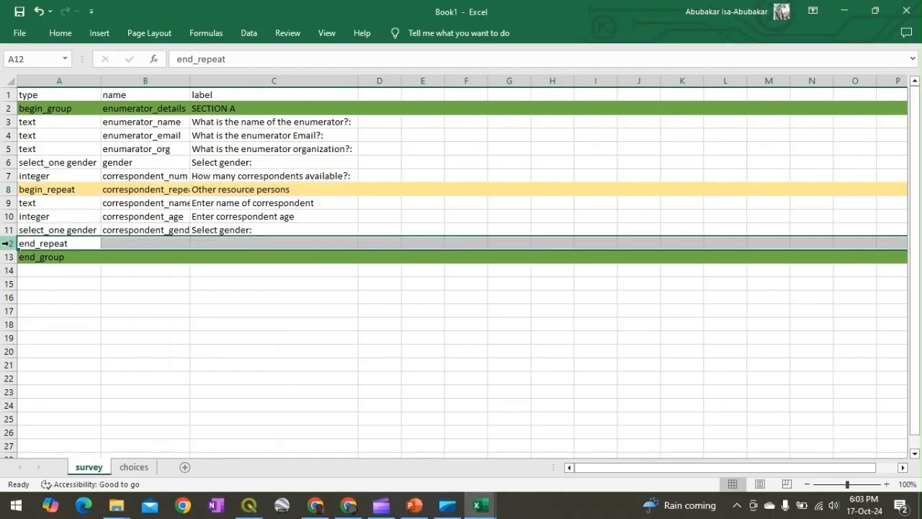
{"action": "left_click", "coordinate": [60, 32]}
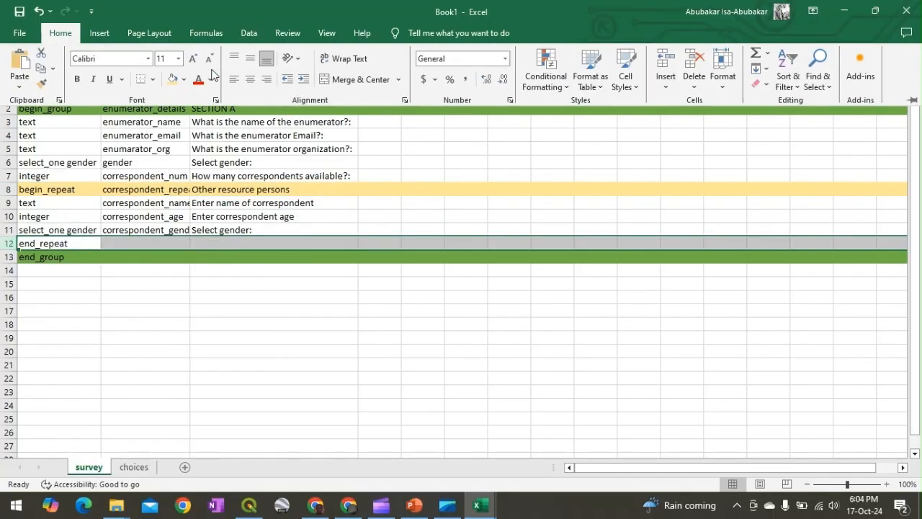
{"action": "left_click", "coordinate": [173, 81]}
{"action": "left_click", "coordinate": [206, 161]}
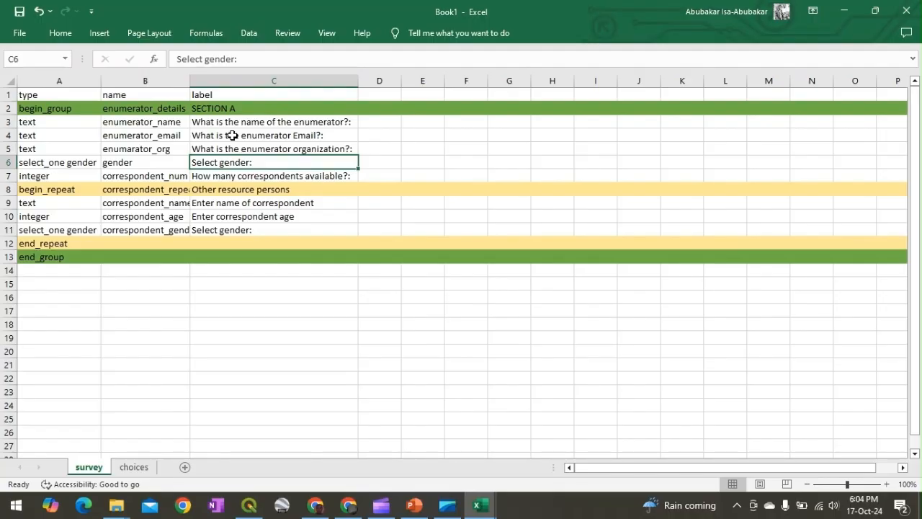
{"action": "double_click", "coordinate": [188, 80]}
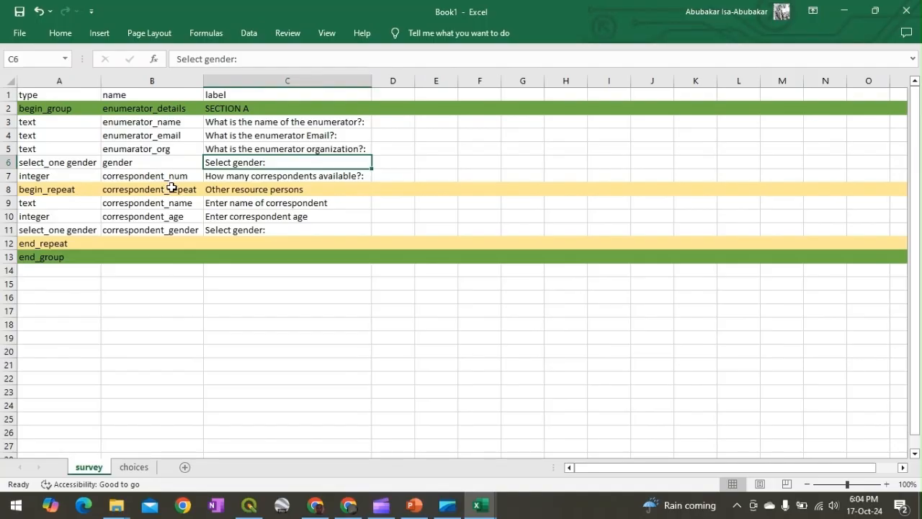
{"action": "left_click", "coordinate": [235, 177]}
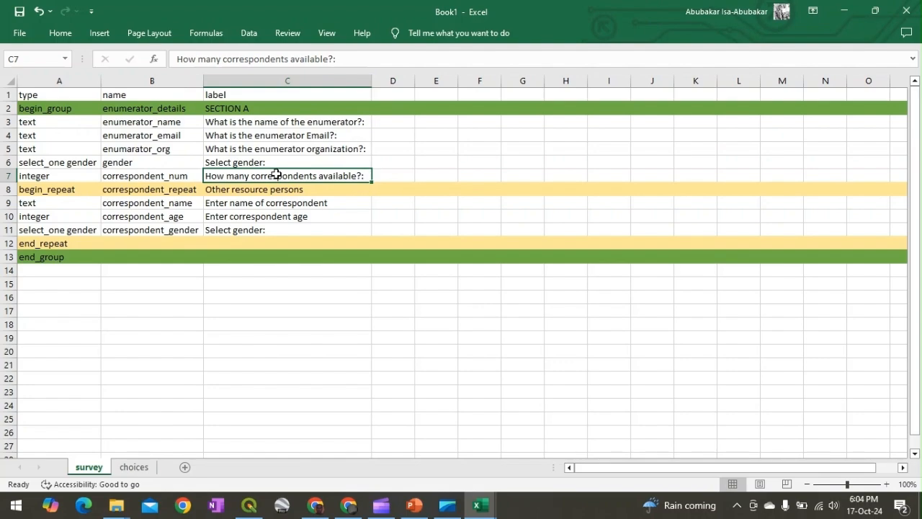
Add a repeat_count column header in D1 and fit column D's width to it
{"action": "left_click", "coordinate": [389, 96]}
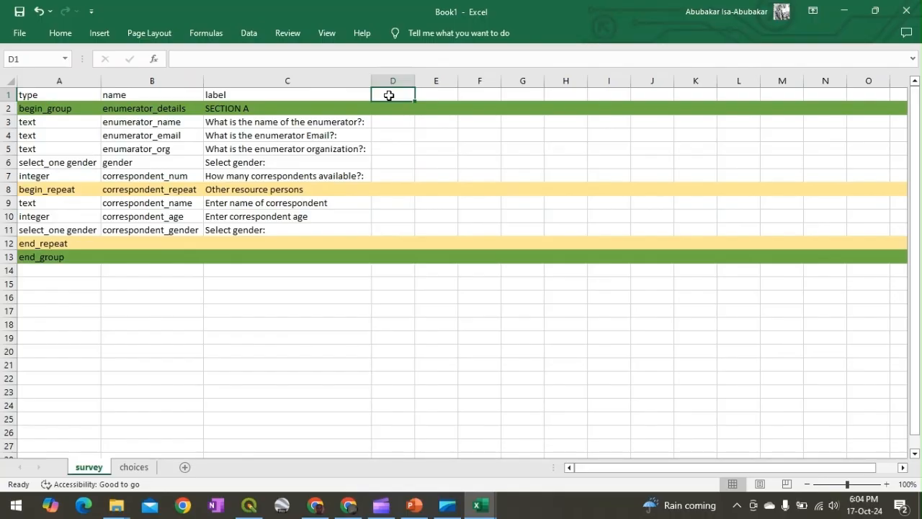
{"action": "type", "text": "repea"}
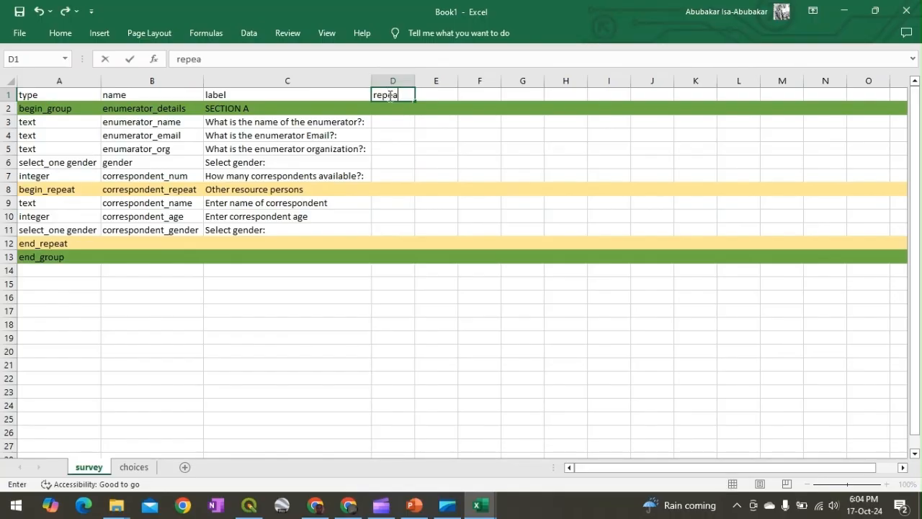
{"action": "type", "text": "t_count"}
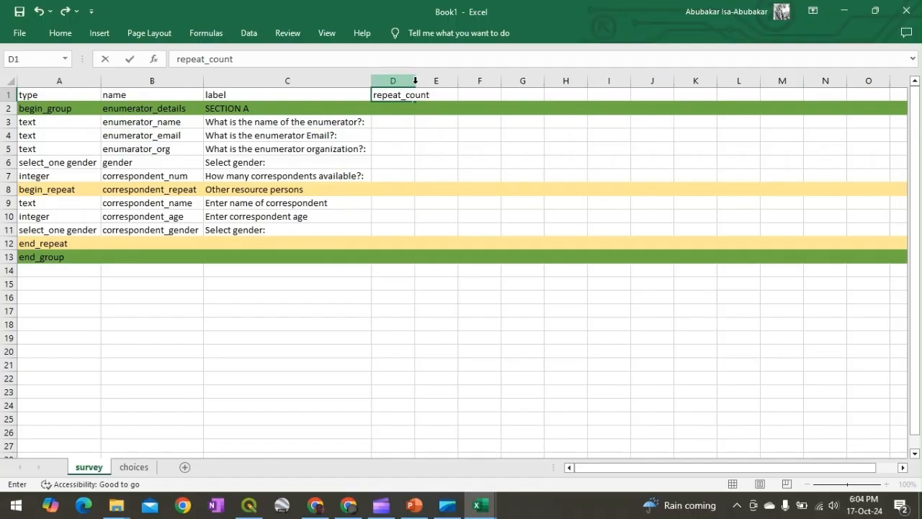
{"action": "left_click", "coordinate": [414, 81]}
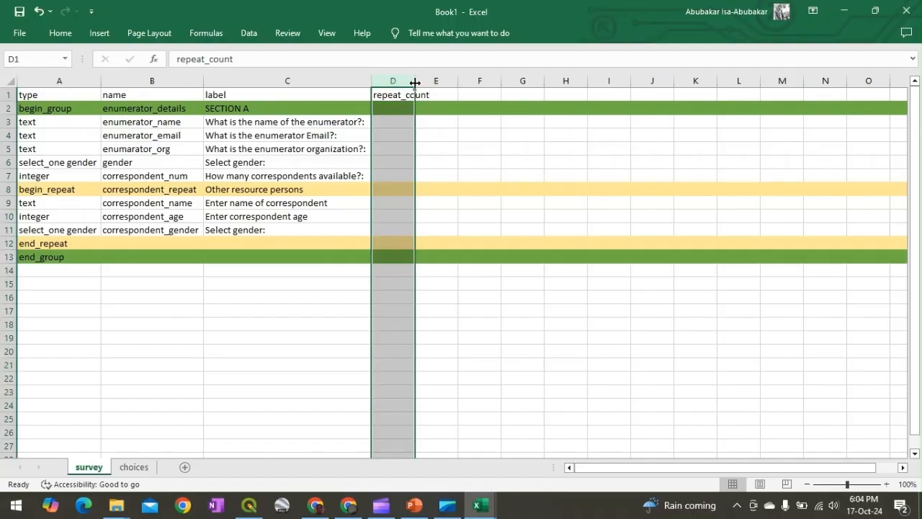
{"action": "double_click", "coordinate": [415, 81]}
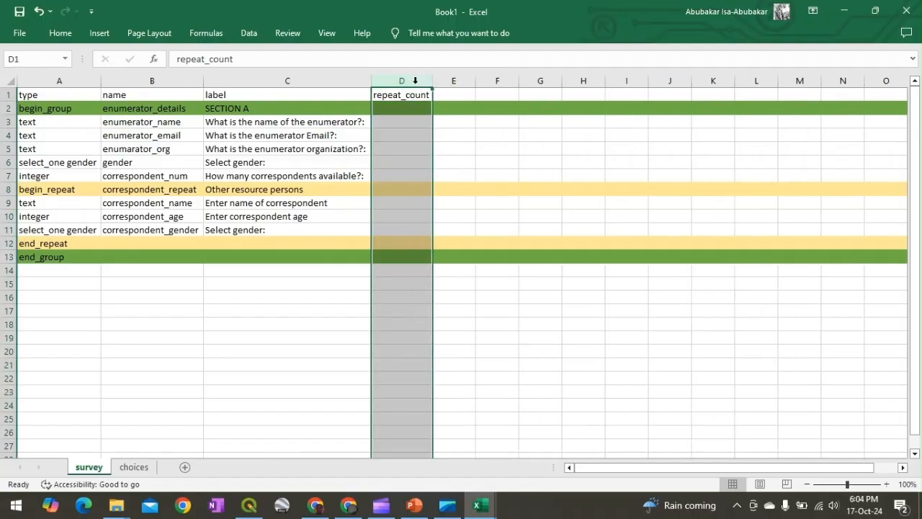
Enter ${correspondent_num} in D8 as the repeat count of the correspondent repeat and fit column D's width to it
{"action": "left_click", "coordinate": [393, 190]}
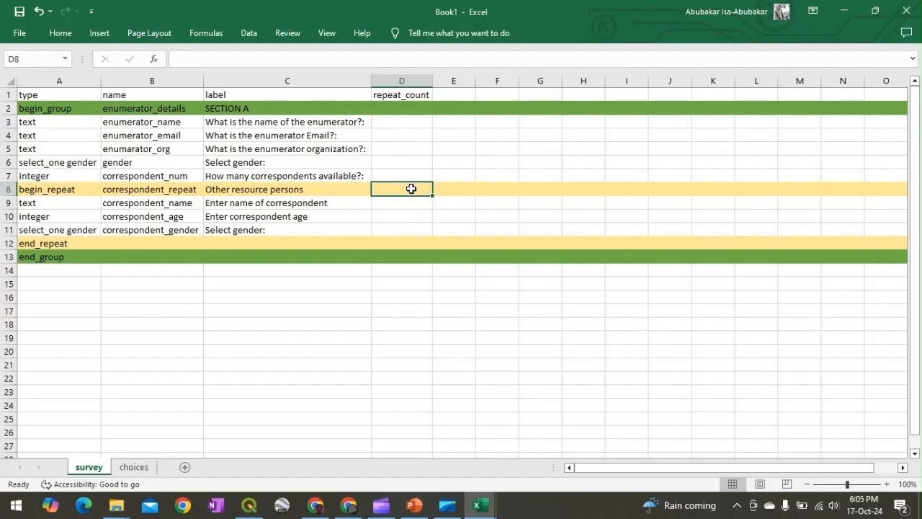
{"action": "left_click", "coordinate": [177, 175]}
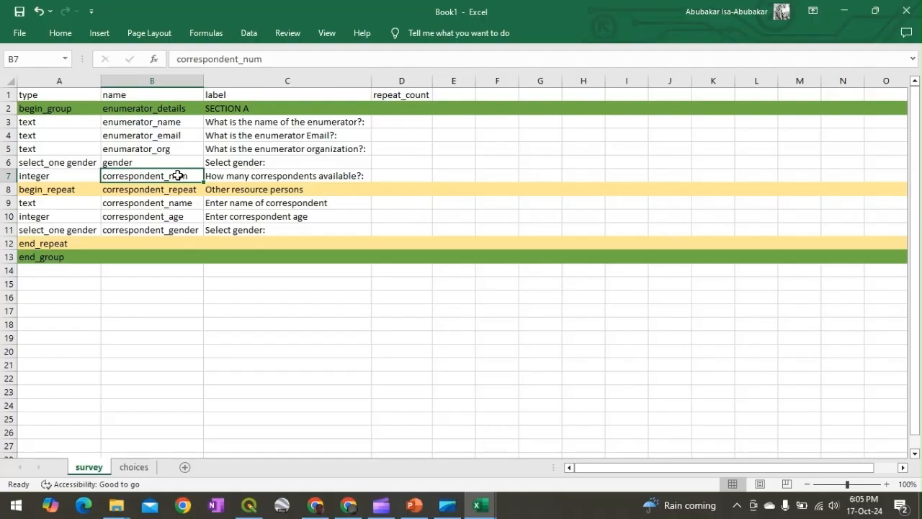
{"action": "left_click", "coordinate": [415, 188]}
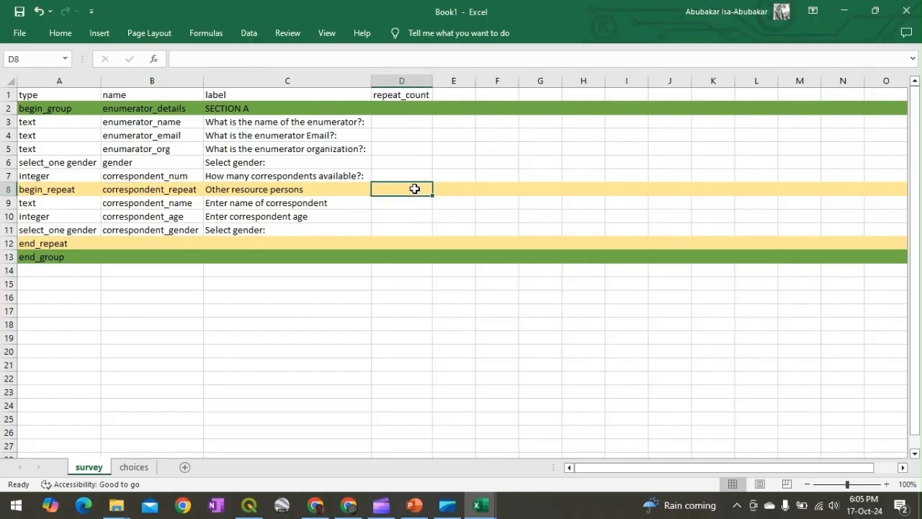
{"action": "type", "text": "$"}
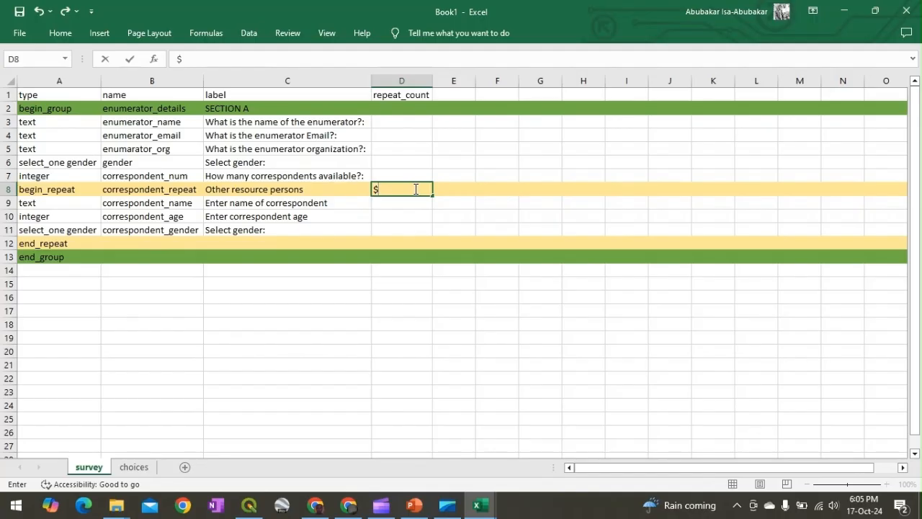
{"action": "type", "text": "{"}
{"action": "type", "text": "co"}
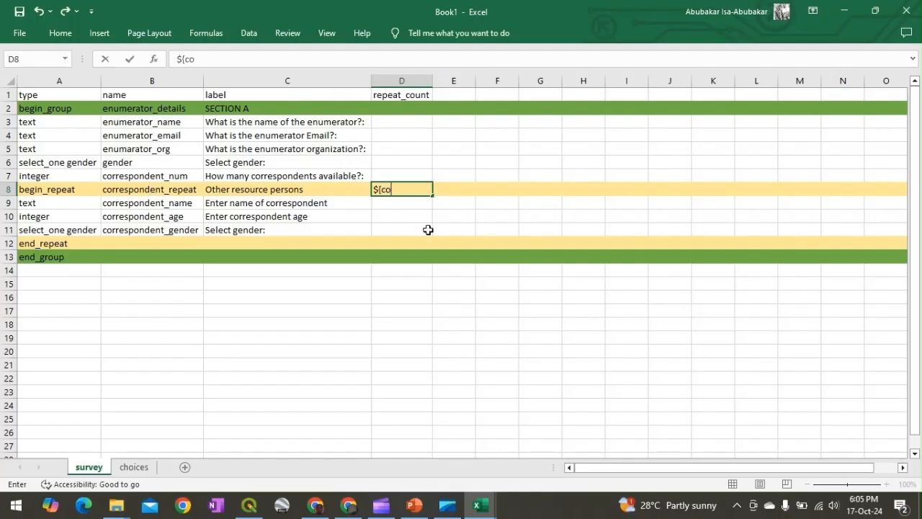
{"action": "type", "text": "rresponde"}
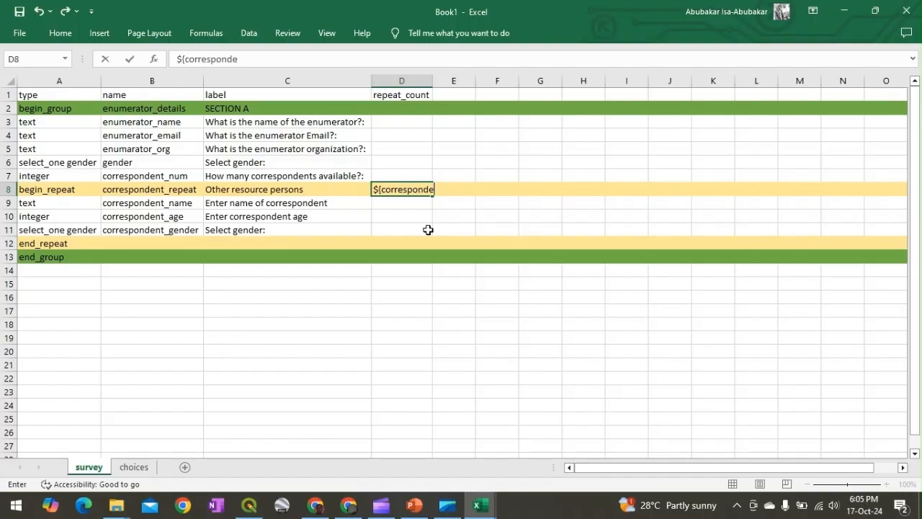
{"action": "type", "text": "nt_num}"}
{"action": "key", "text": "Return"}
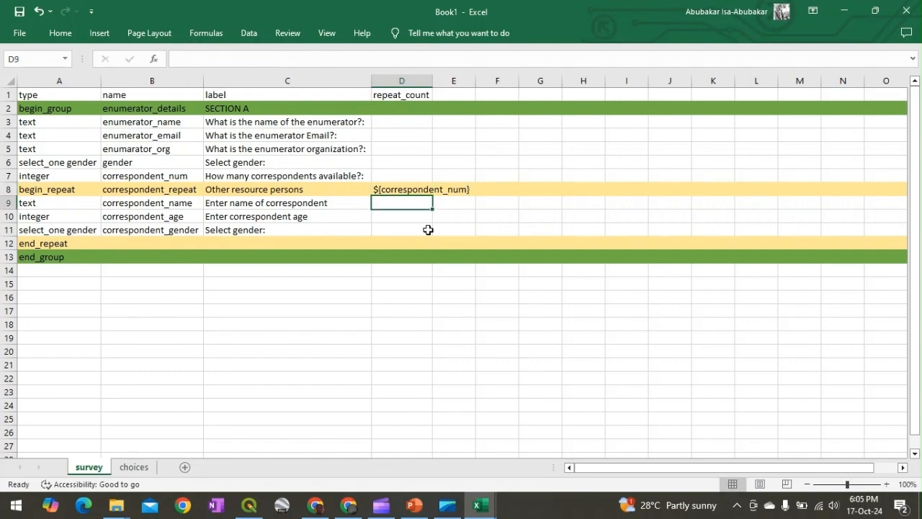
{"action": "double_click", "coordinate": [433, 79]}
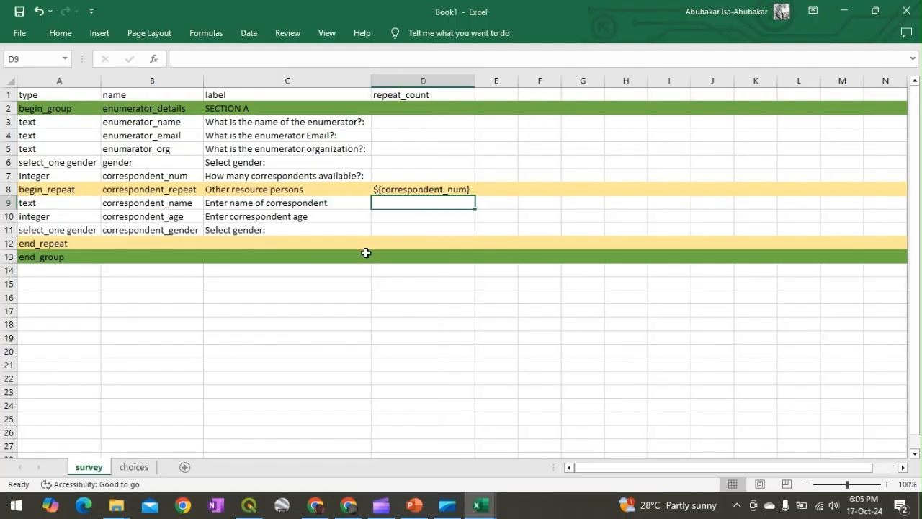
{"action": "left_click", "coordinate": [77, 189]}
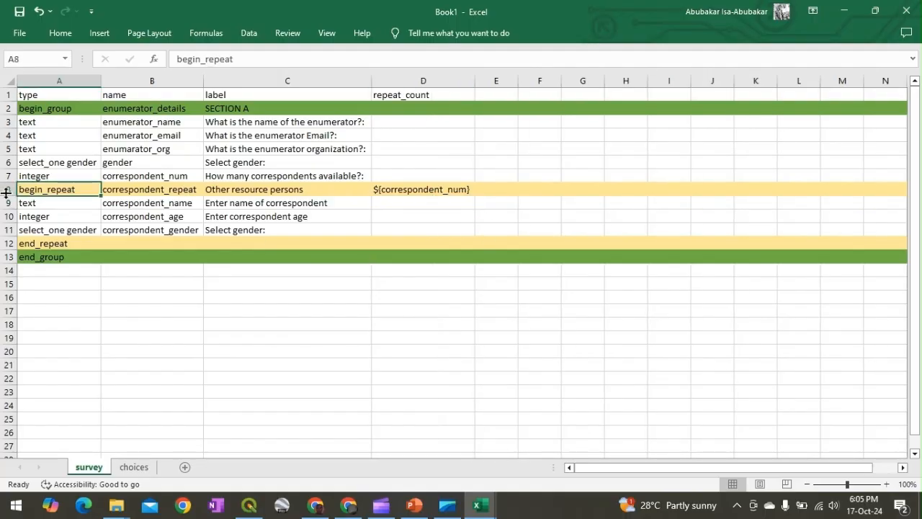
{"action": "left_click", "coordinate": [414, 190]}
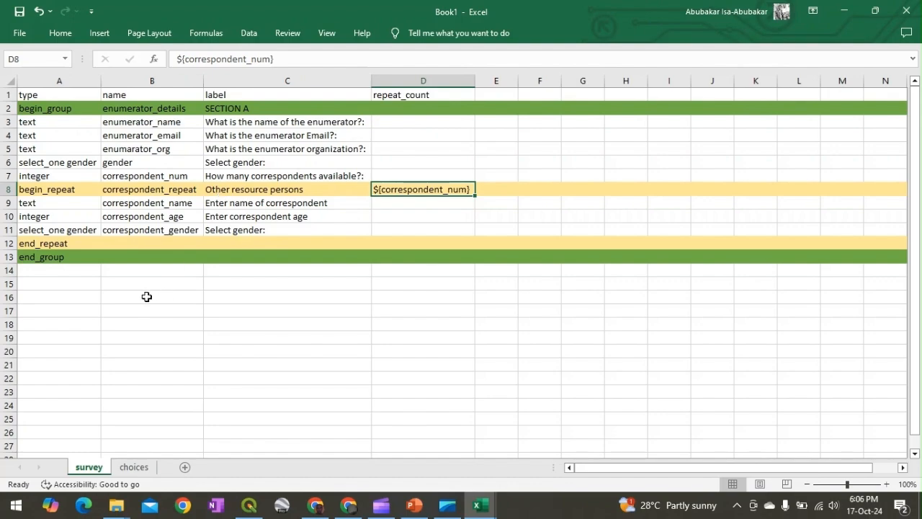
Check the Section B land degradation questions in the PowerPoint outline, and return to cell A14 of the Excel survey sheet
{"action": "left_click", "coordinate": [414, 505]}
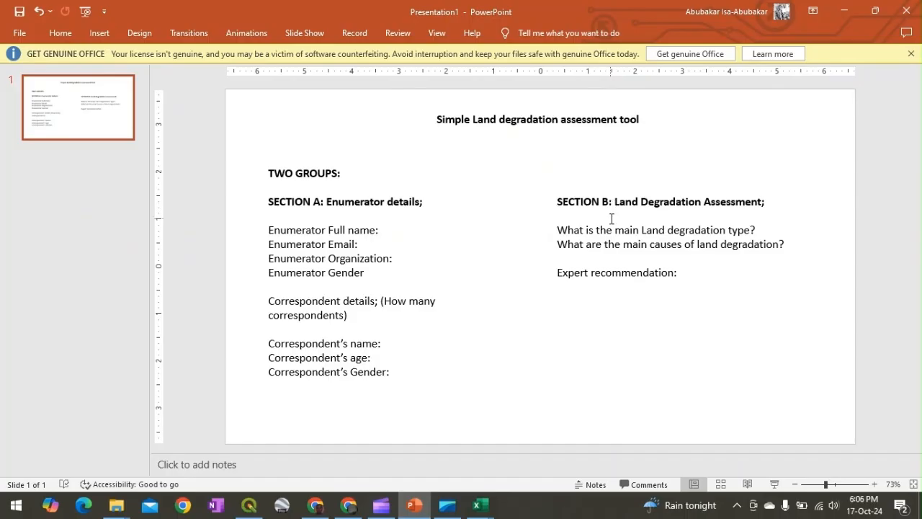
{"action": "left_click", "coordinate": [416, 506]}
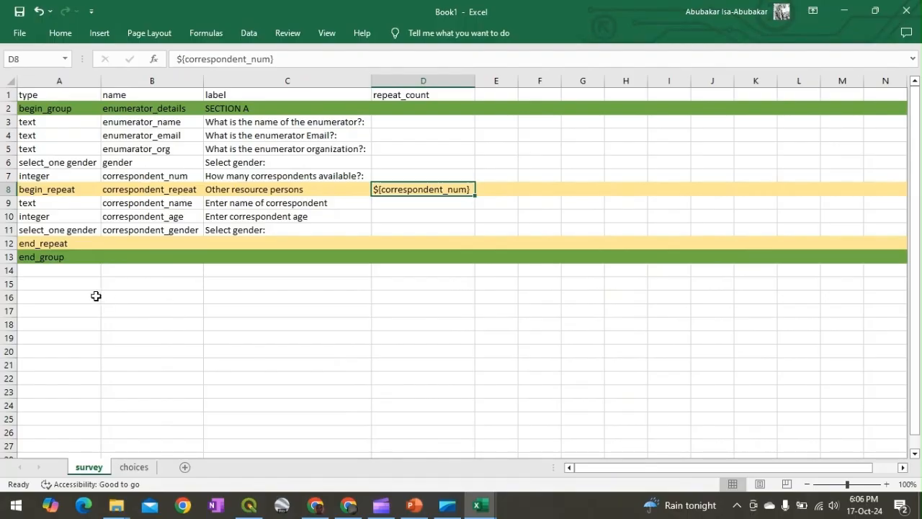
{"action": "left_click", "coordinate": [28, 296]}
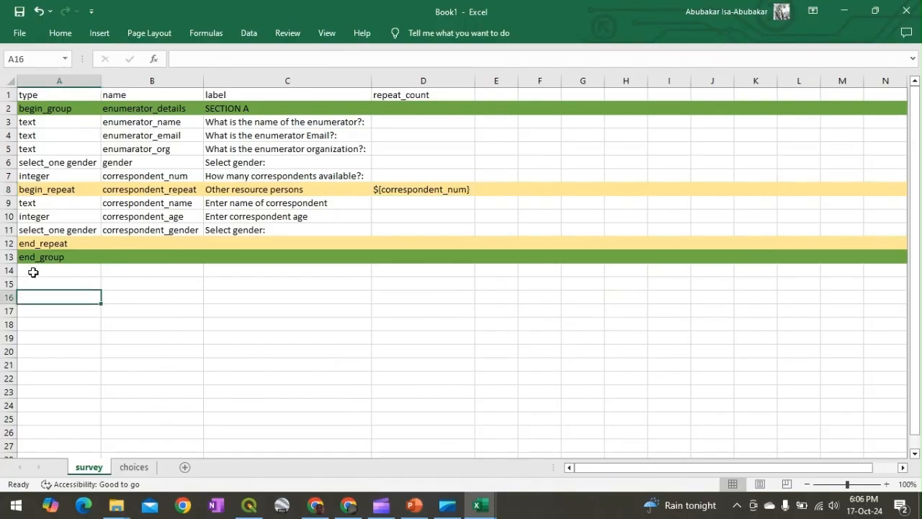
{"action": "left_click", "coordinate": [32, 270]}
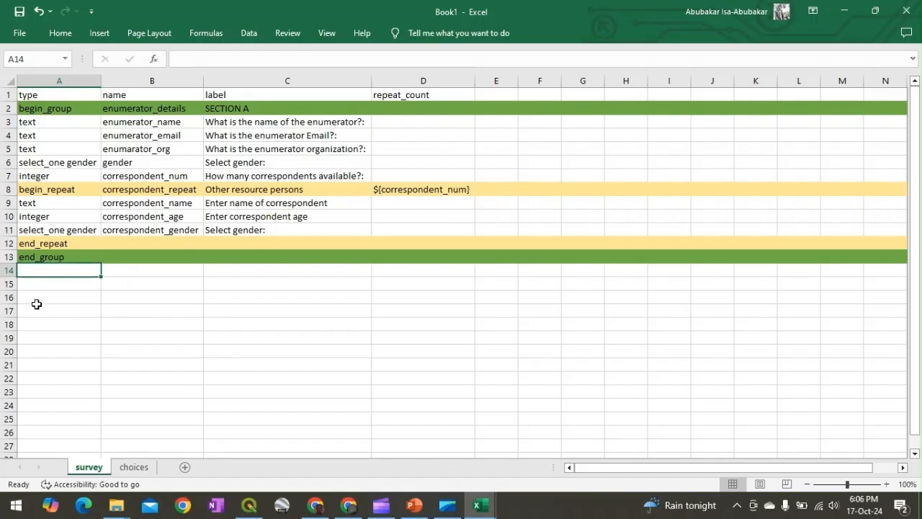
Start a new group in row 16 with type begin_group, name land_assessment and label SECTION B
{"action": "left_click", "coordinate": [37, 298]}
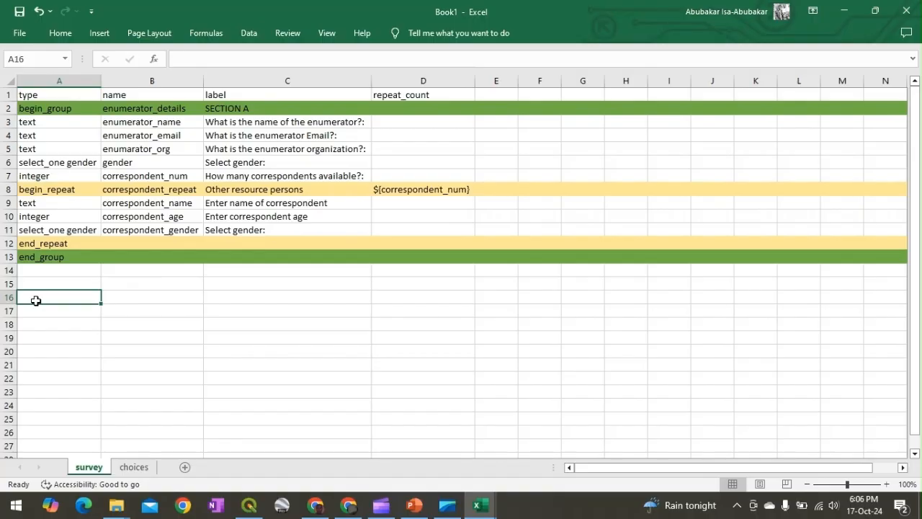
{"action": "type", "text": "begin_group"}
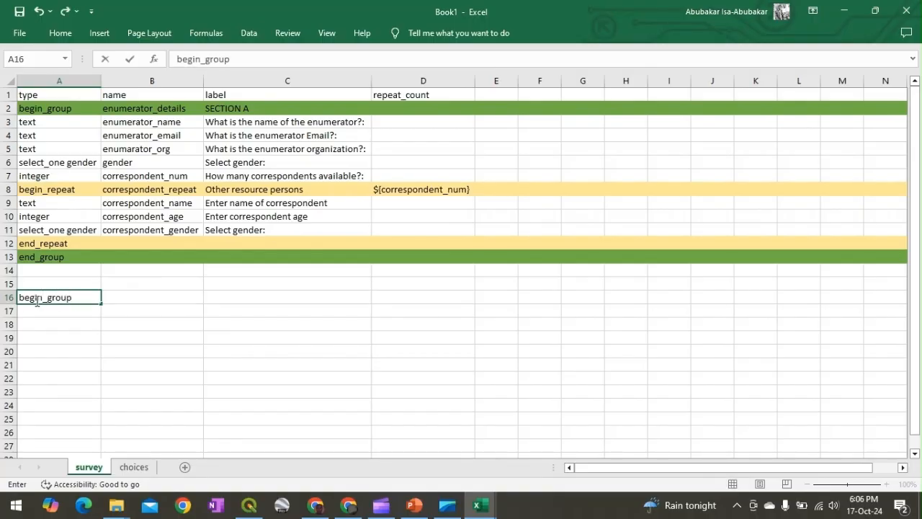
{"action": "key", "text": "Tab"}
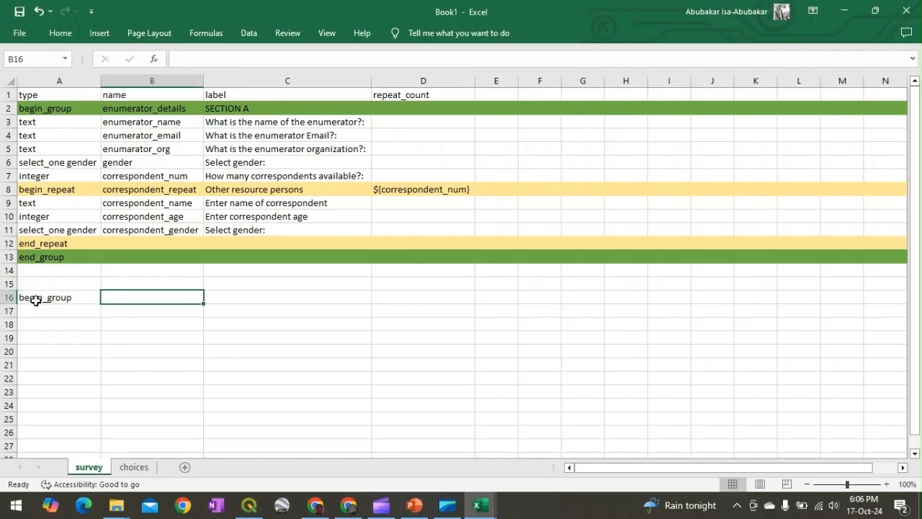
{"action": "type", "text": "land_assessment"}
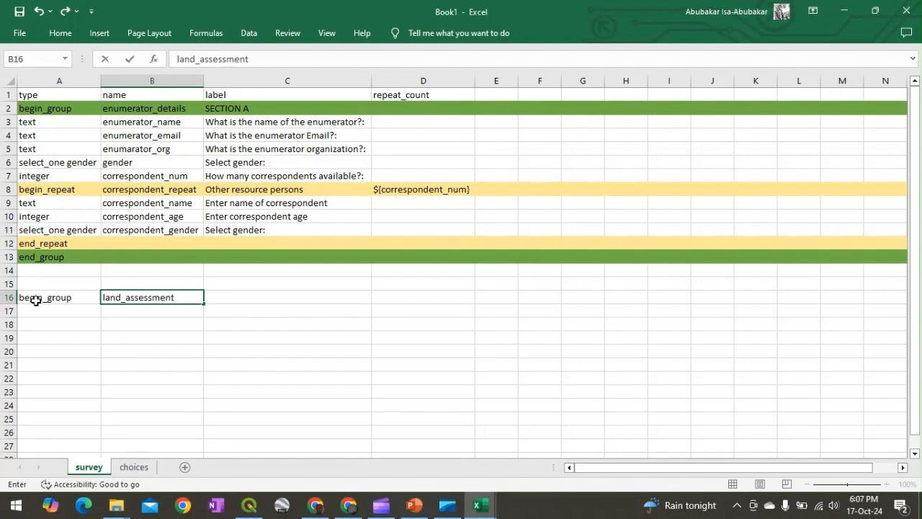
{"action": "key", "text": "Tab"}
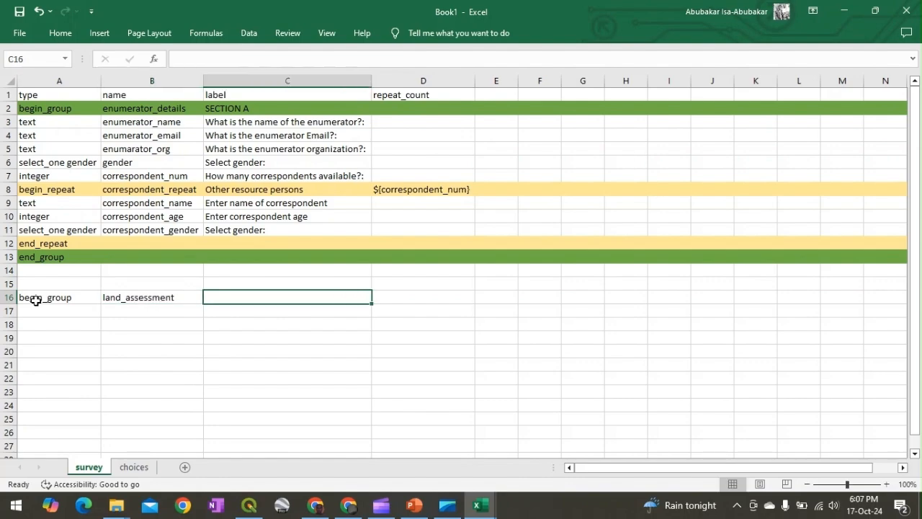
{"action": "type", "text": "SE"}
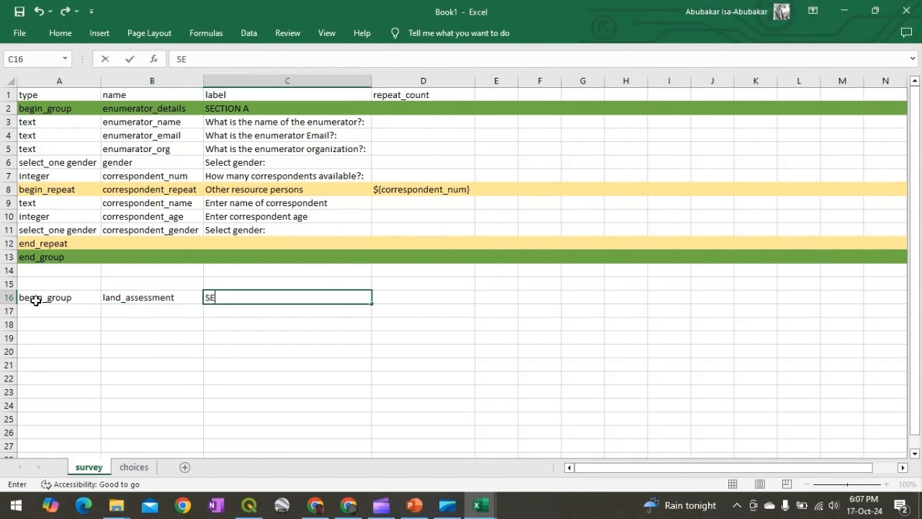
{"action": "type", "text": "CTION B"}
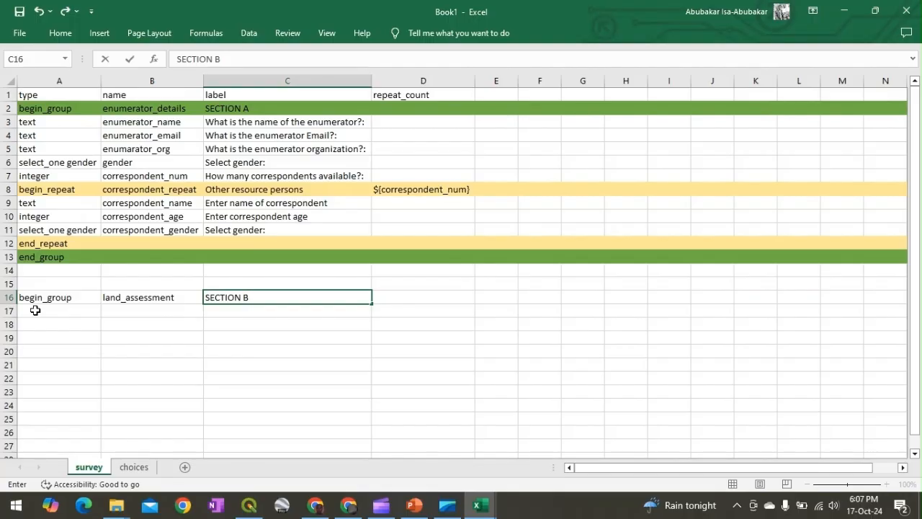
{"action": "left_click", "coordinate": [34, 310]}
Check the Section B questions in the PowerPoint outline and enter "What is the main land degradation type?:" as the label in C17 of the Excel sheet
{"action": "left_click", "coordinate": [418, 506]}
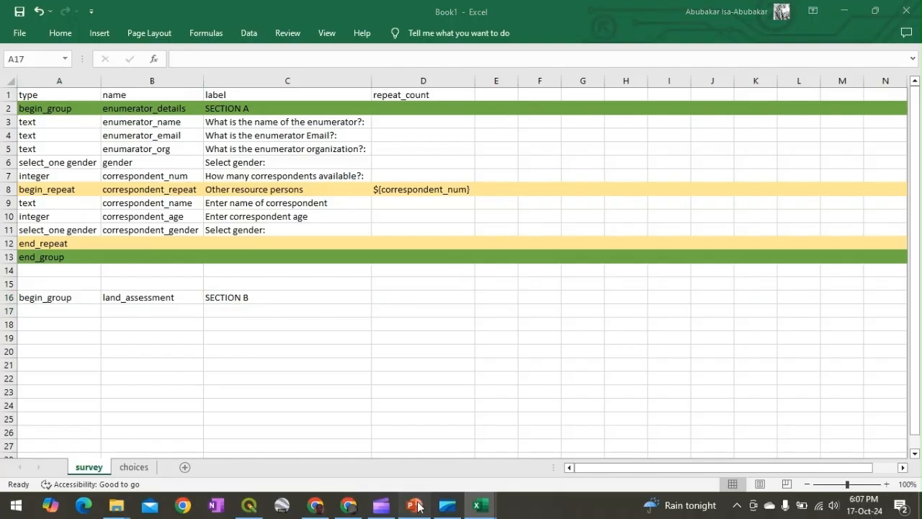
{"action": "left_click", "coordinate": [417, 506]}
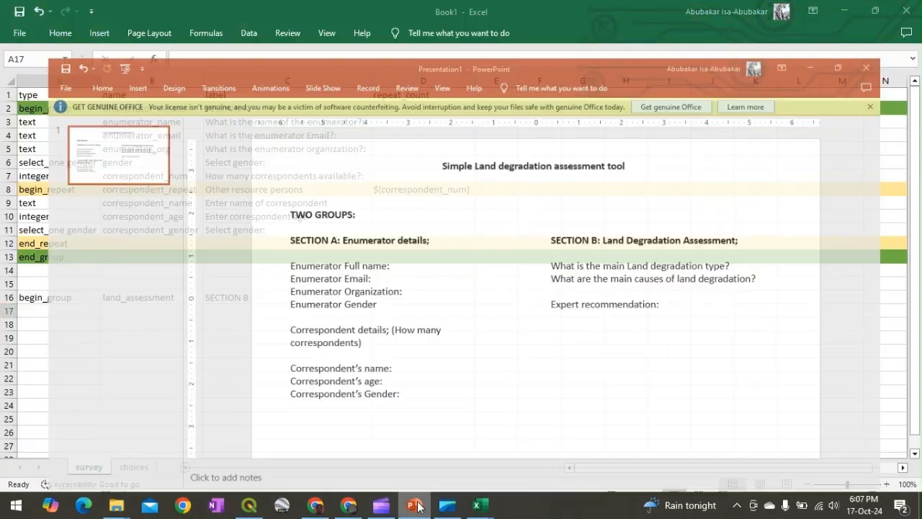
{"action": "left_click", "coordinate": [246, 314]}
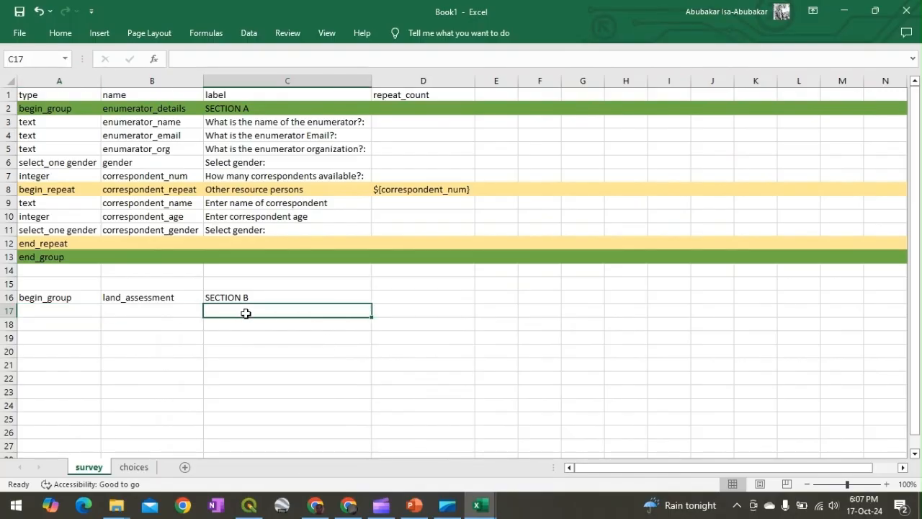
{"action": "type", "text": "What is the"}
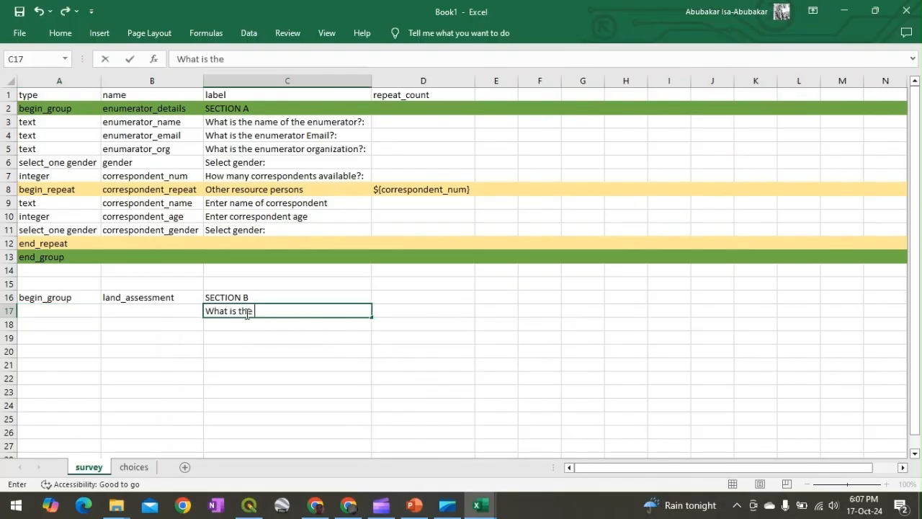
{"action": "type", "text": " main land de"}
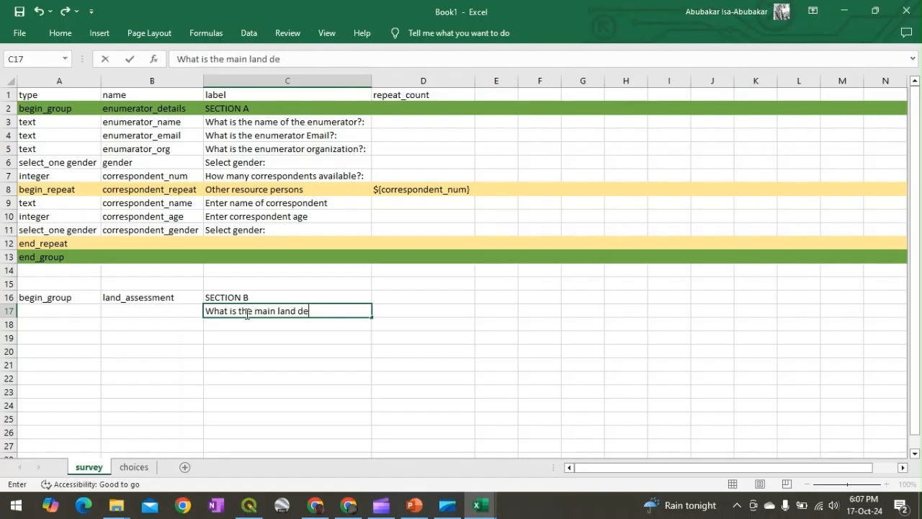
{"action": "type", "text": "gradation type"}
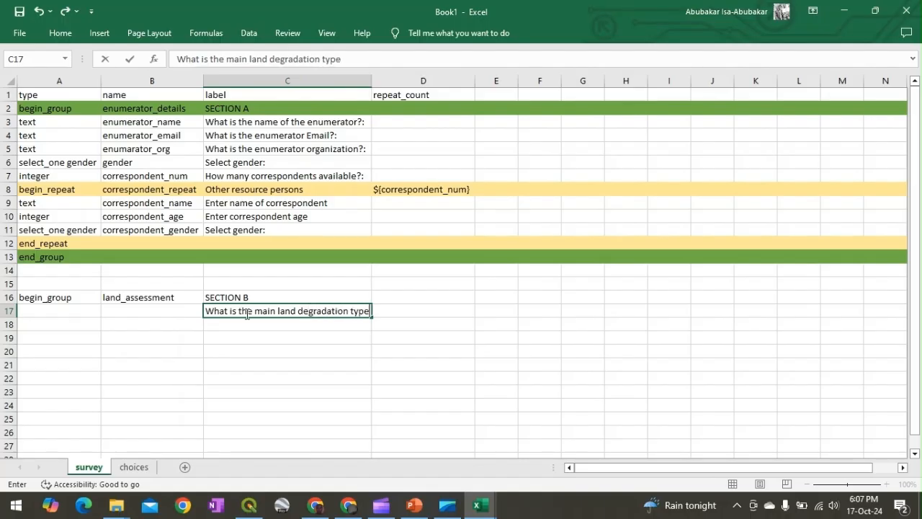
{"action": "type", "text": "?:"}
Enter LD_type in B17 as the name of the main land degradation type question
{"action": "left_click", "coordinate": [175, 308]}
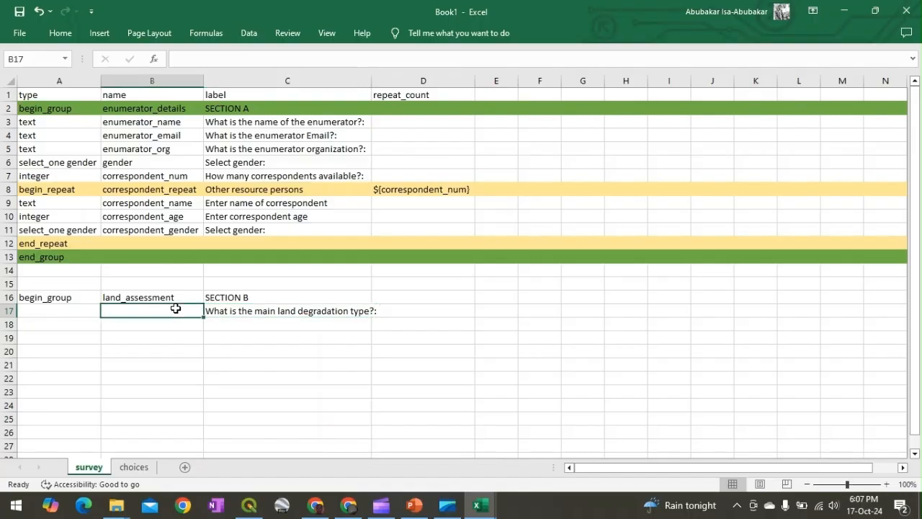
{"action": "type", "text": "LD"}
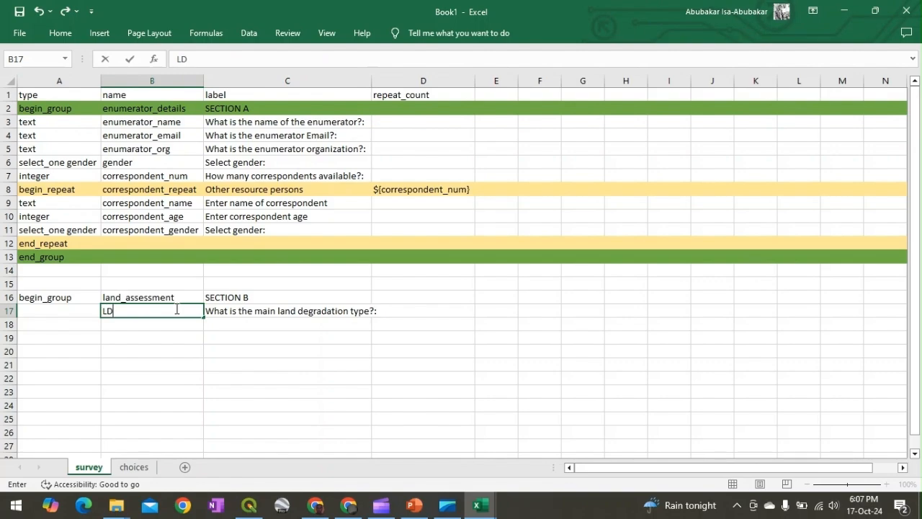
{"action": "type", "text": "_type"}
{"action": "left_click", "coordinate": [77, 312]}
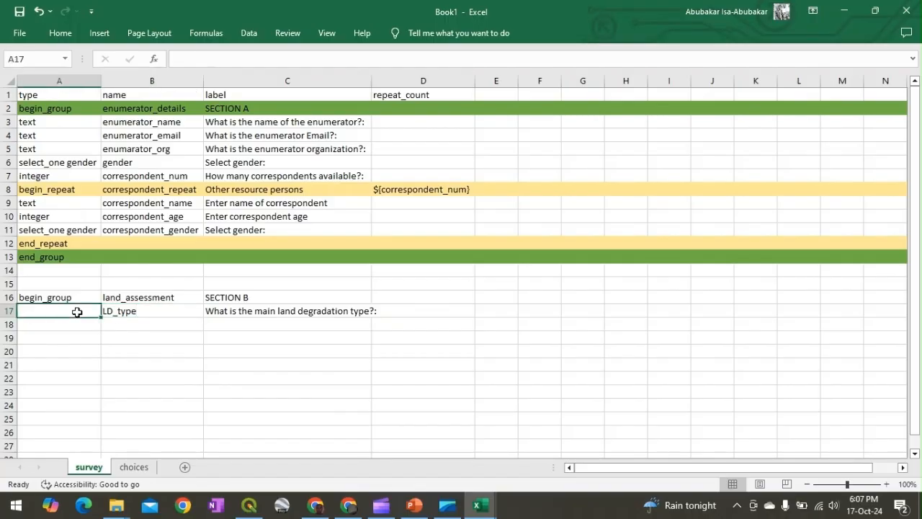
{"action": "type", "text": "text"}
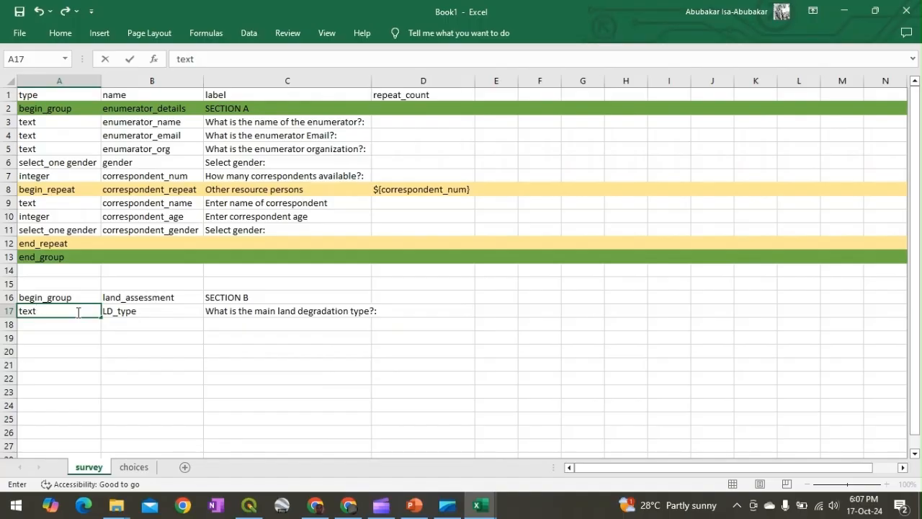
{"action": "key", "text": "BackSpace"}
{"action": "key", "text": "BackSpace"}
{"action": "key", "text": "BackSpace"}
{"action": "key", "text": "BackSpace"}
Enter select_one degradation_type in A17 as the question type and fit column A's width to its contents
{"action": "type", "text": "select_one"}
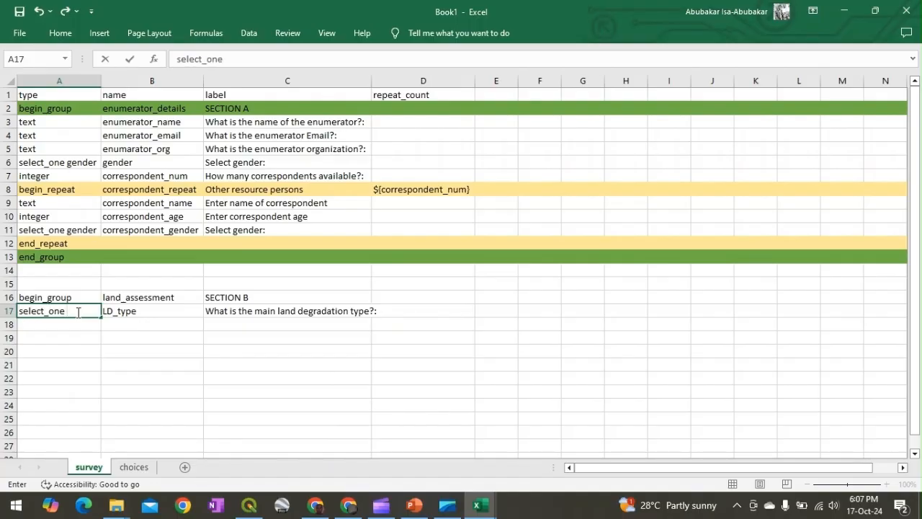
{"action": "type", "text": " degradation"}
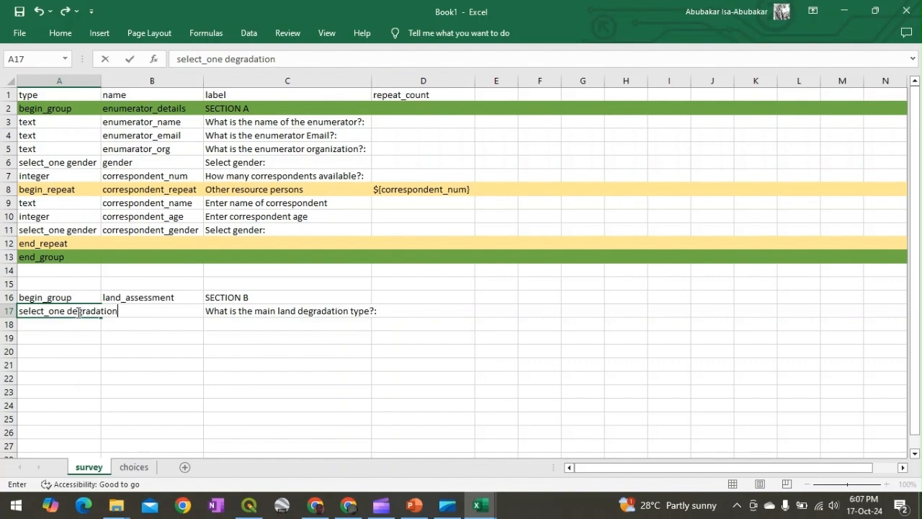
{"action": "type", "text": "_type"}
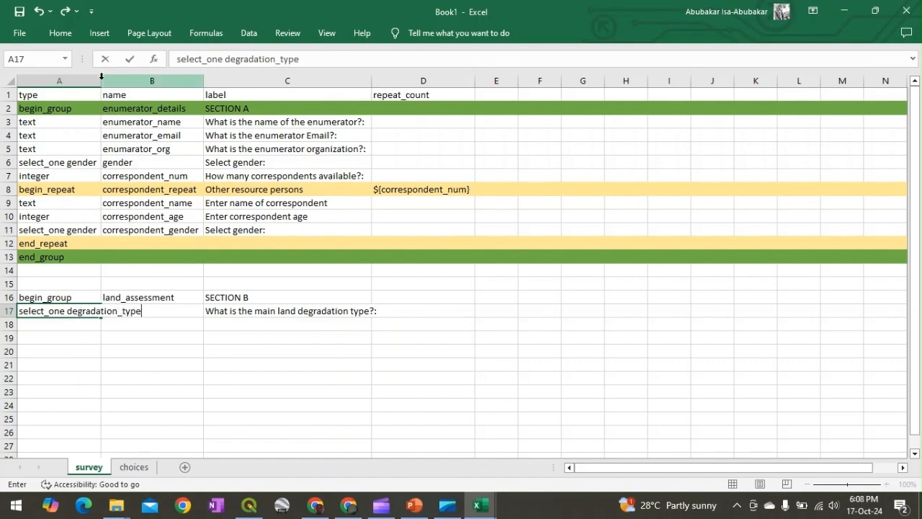
{"action": "double_click", "coordinate": [101, 81]}
{"action": "left_click", "coordinate": [226, 360]}
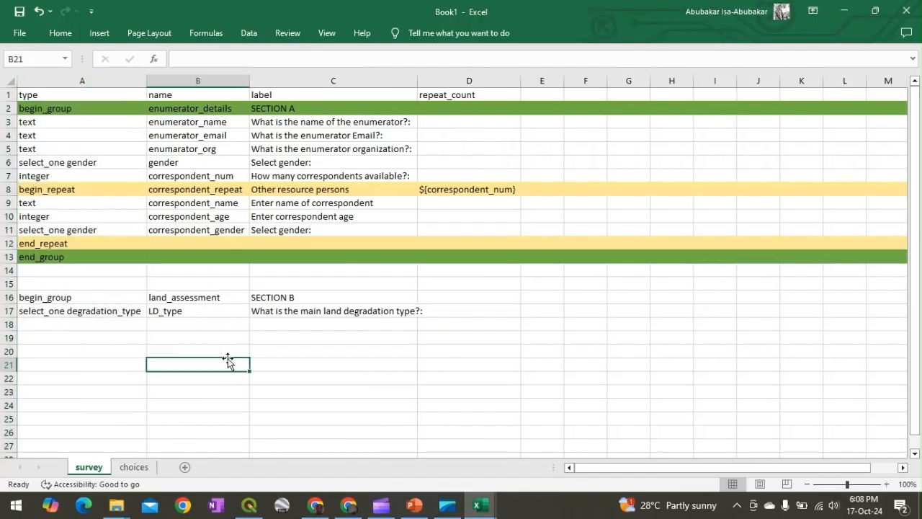
Check the next Section B question in the PowerPoint outline and enter "What are the direct causes of land degradation" in C18 of the Excel sheet
{"action": "left_click", "coordinate": [415, 507]}
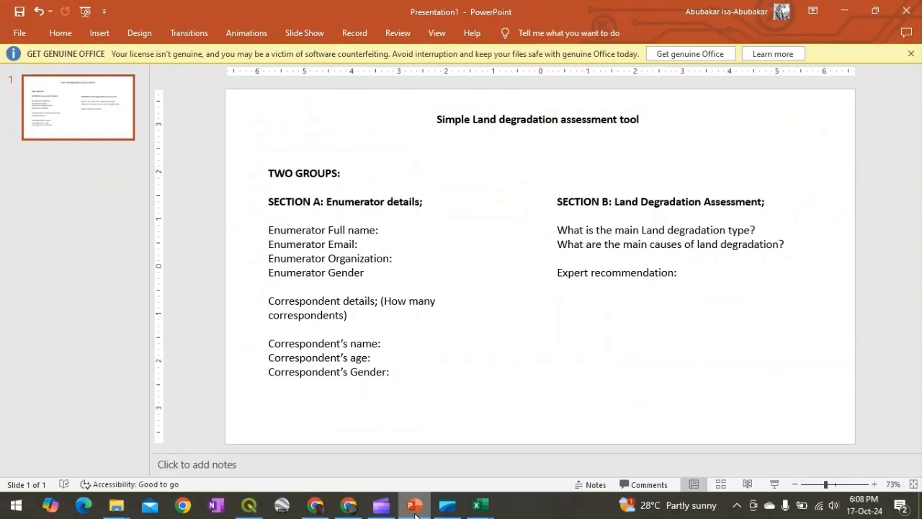
{"action": "left_click", "coordinate": [415, 512]}
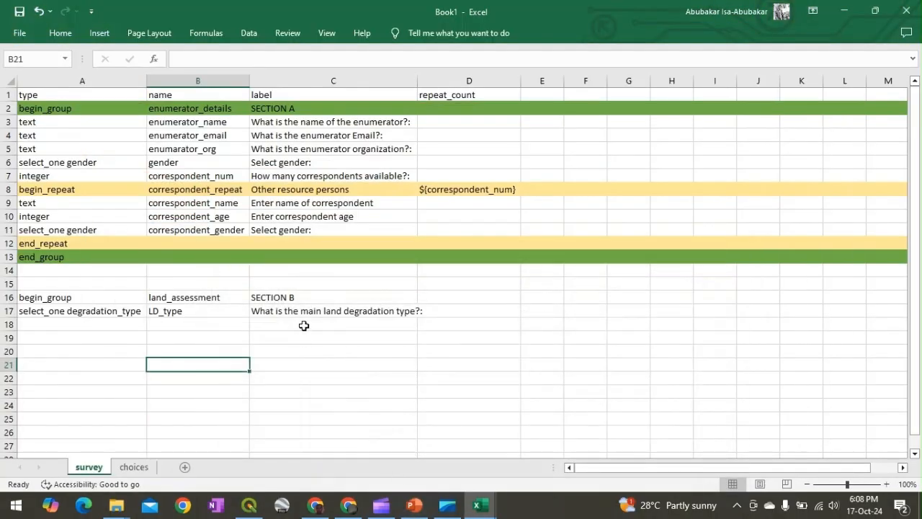
{"action": "left_click", "coordinate": [304, 325]}
{"action": "type", "text": "Wha"}
{"action": "key", "text": "BackSpace"}
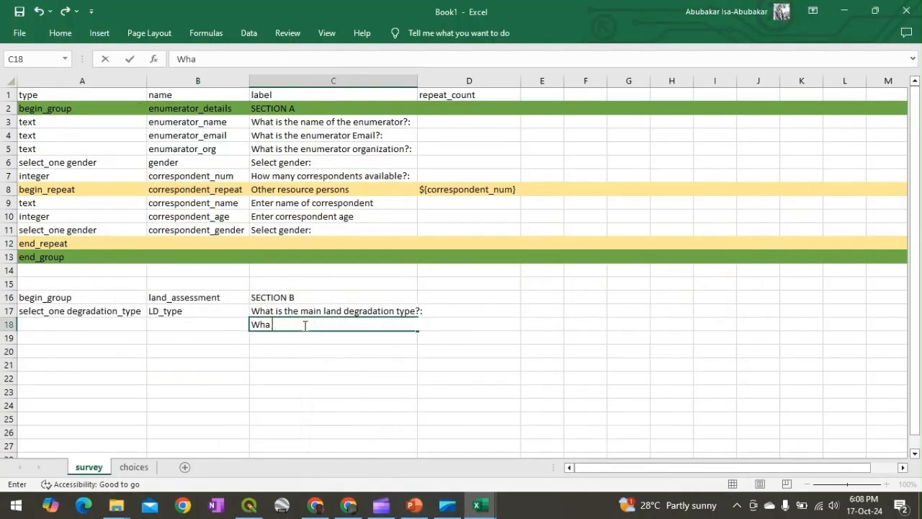
{"action": "type", "text": "t"}
{"action": "key", "text": "BackSpace"}
{"action": "type", "text": "t"}
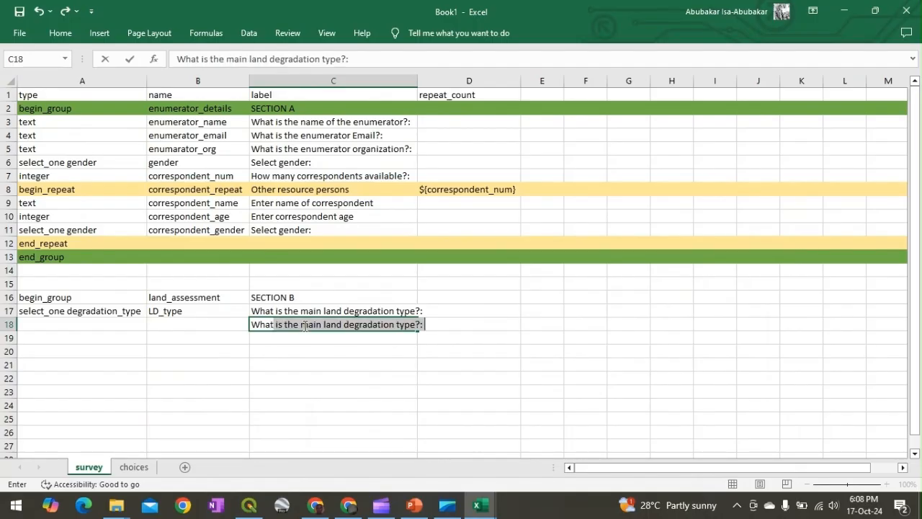
{"action": "type", "text": " are the direc"}
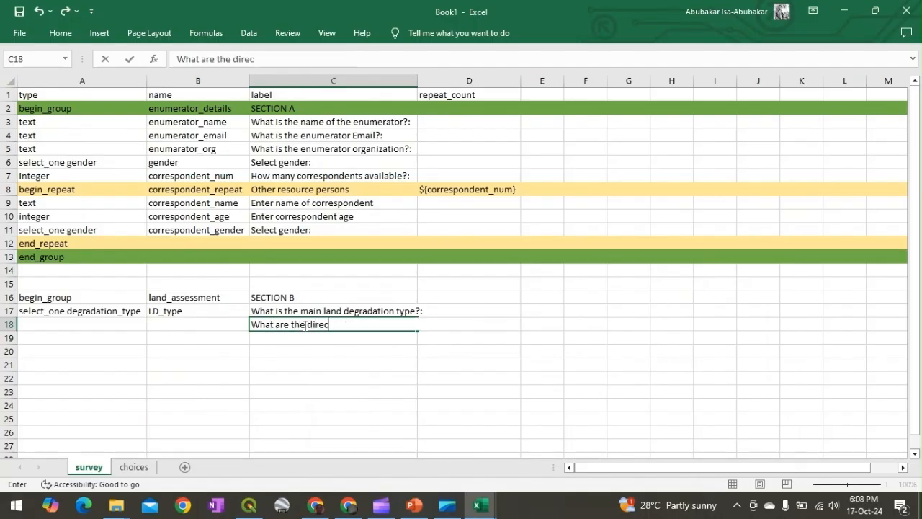
{"action": "type", "text": "t causes oof"}
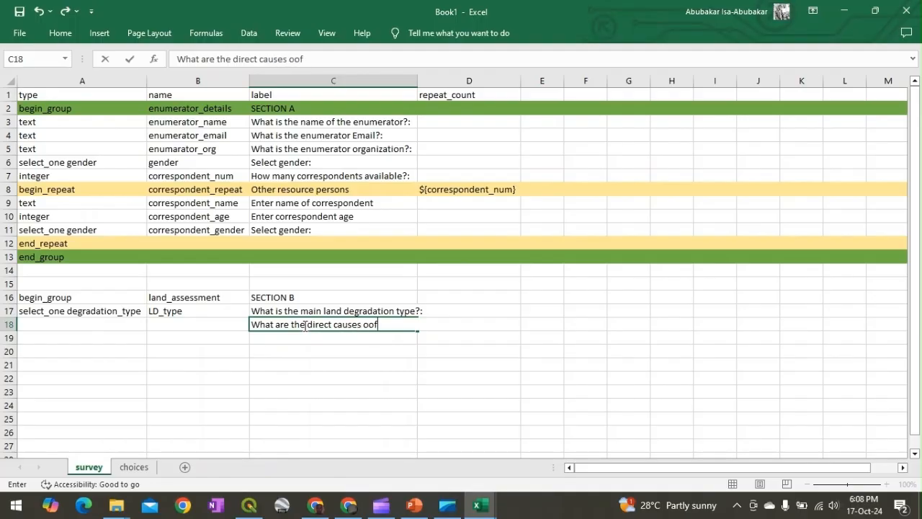
{"action": "key", "text": "BackSpace"}
{"action": "key", "text": "BackSpace"}
{"action": "type", "text": "f land deg"}
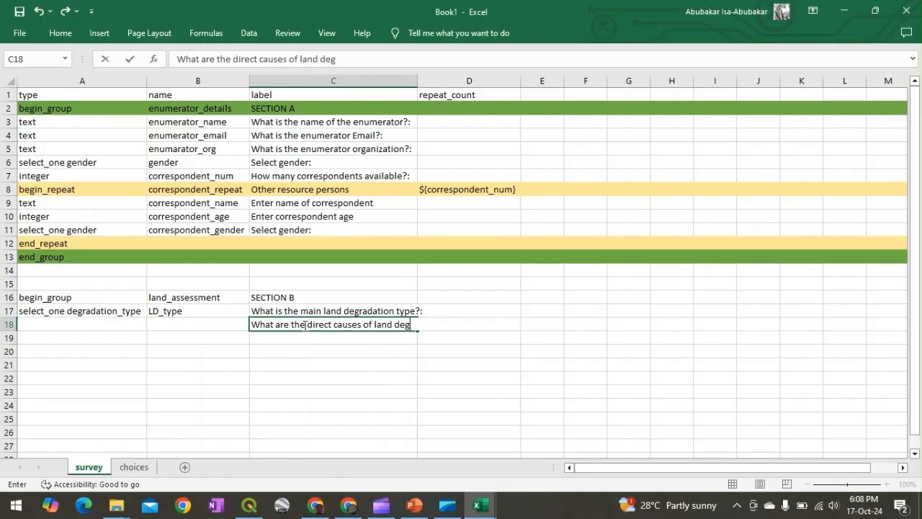
{"action": "type", "text": "radation"}
{"action": "key", "text": "End"}
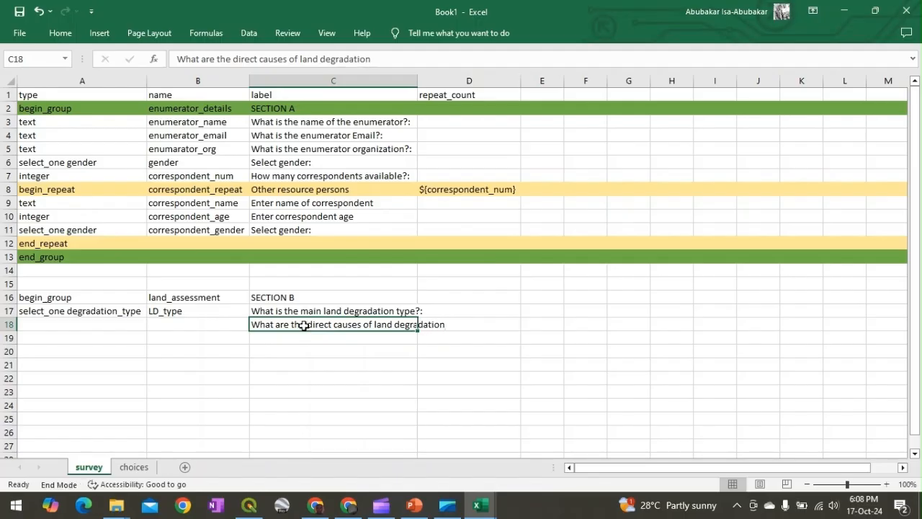
Append ?: to the end of the land degradation causes label in C18
{"action": "left_click", "coordinate": [451, 65]}
{"action": "type", "text": "?:"}
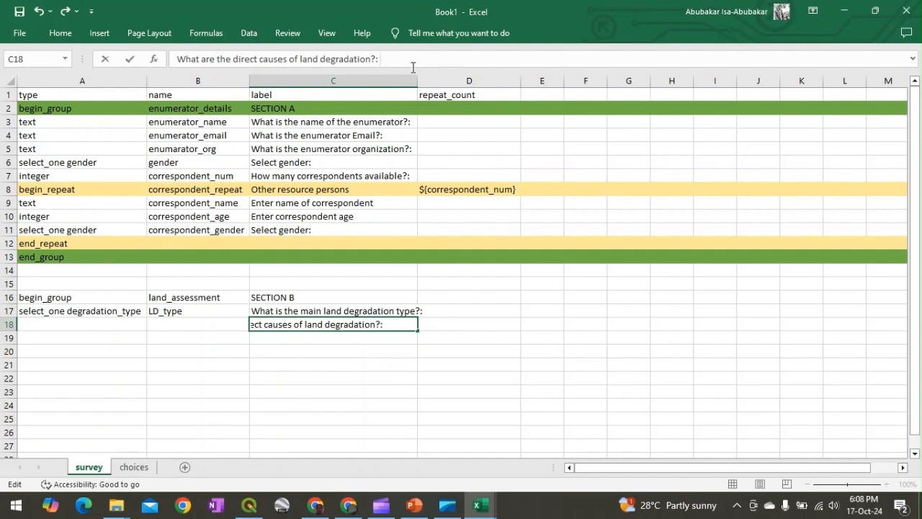
{"action": "key", "text": "Return"}
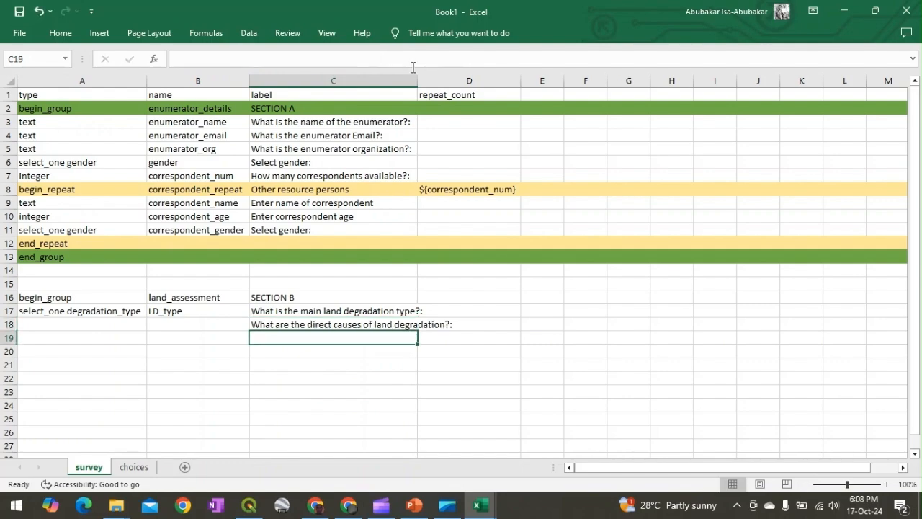
Enter LD_cause in B18 as the name of the land degradation causes question
{"action": "left_click", "coordinate": [224, 324]}
{"action": "type", "text": "LD_ca"}
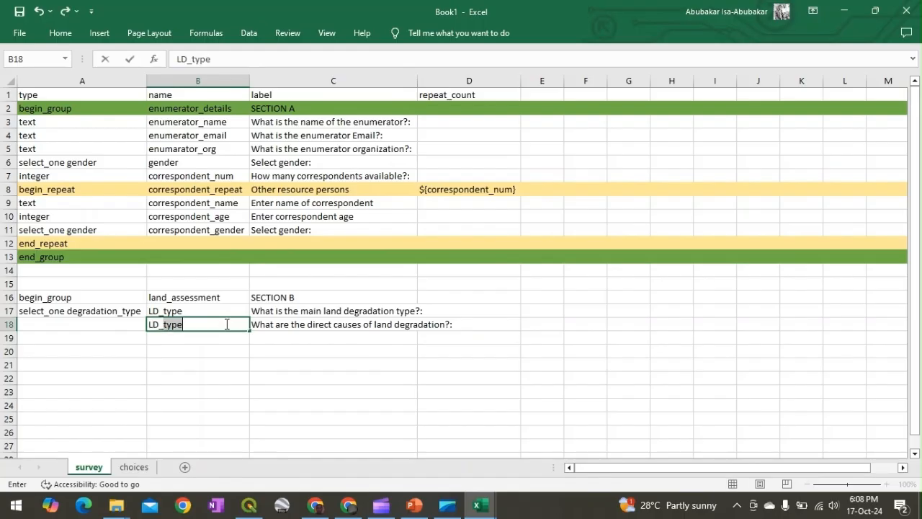
{"action": "type", "text": "use"}
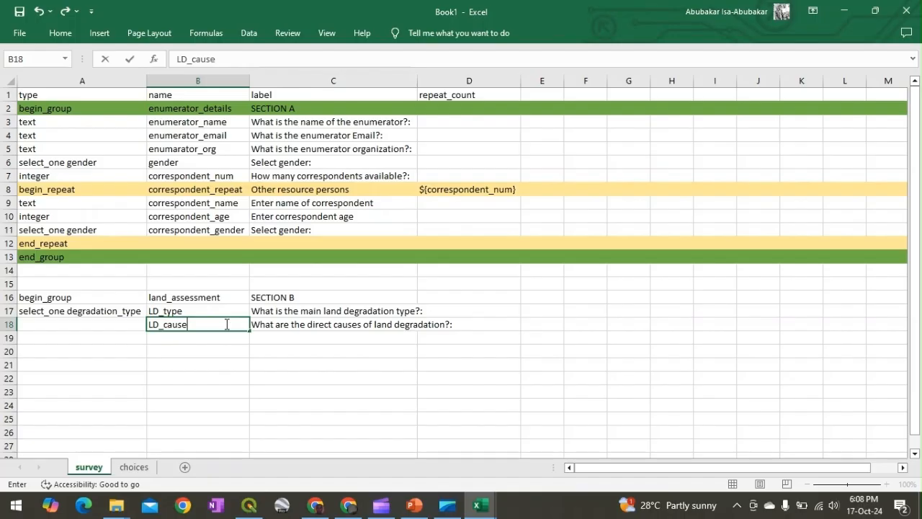
Enter select_multiple degradation_cause in A18 as the type of the land degradation causes question
{"action": "left_click", "coordinate": [115, 323]}
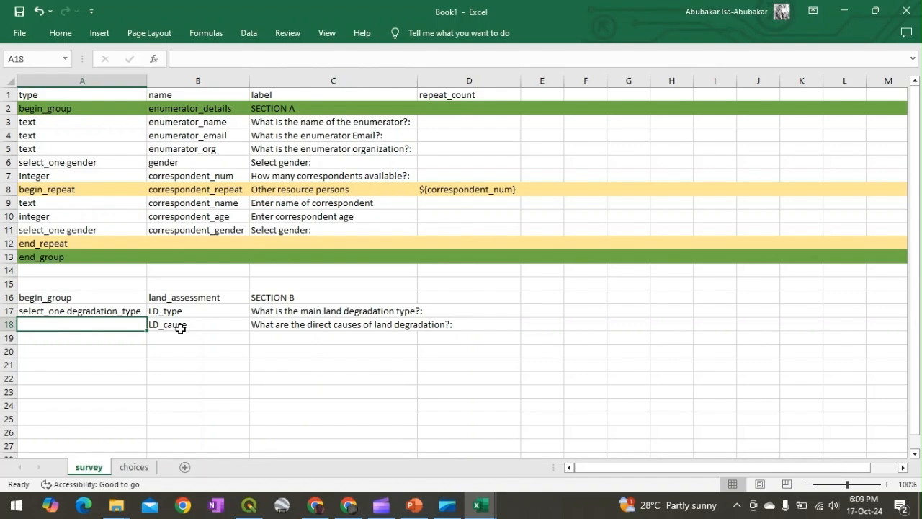
{"action": "type", "text": "select_"}
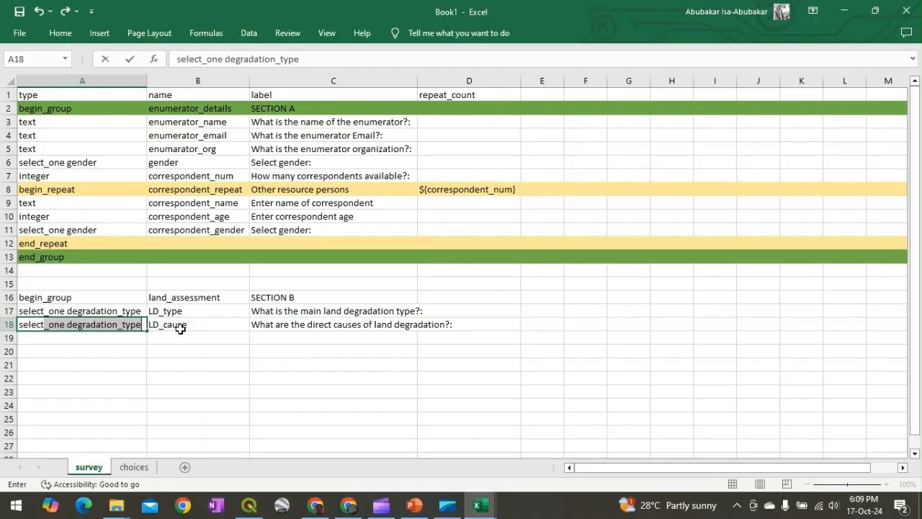
{"action": "type", "text": "one"}
{"action": "key", "text": "BackSpace"}
{"action": "key", "text": "BackSpace"}
{"action": "key", "text": "BackSpace"}
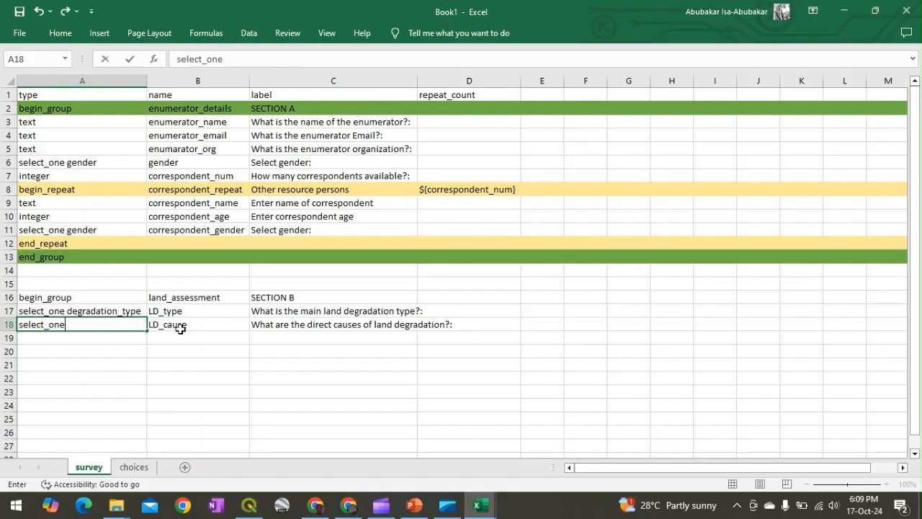
{"action": "key", "text": "BackSpace"}
{"action": "type", "text": "multiple"}
{"action": "type", "text": "d"}
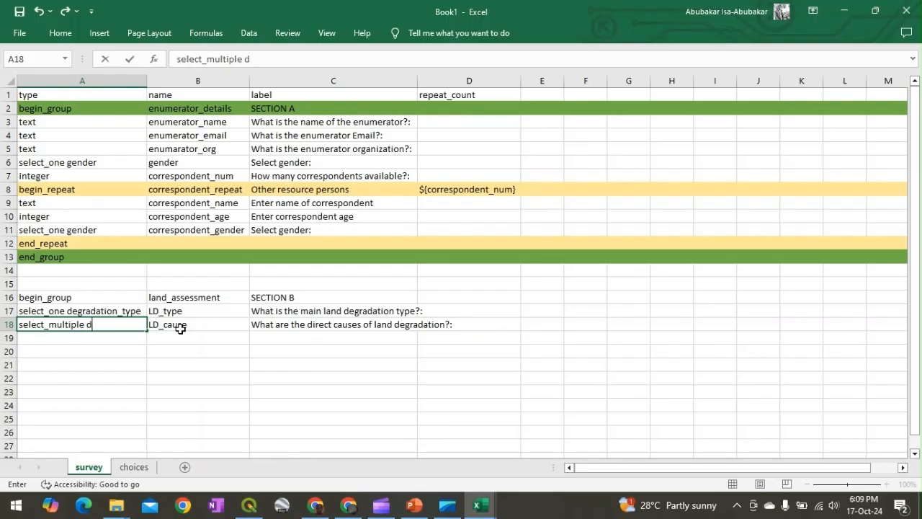
{"action": "type", "text": "egradatio"}
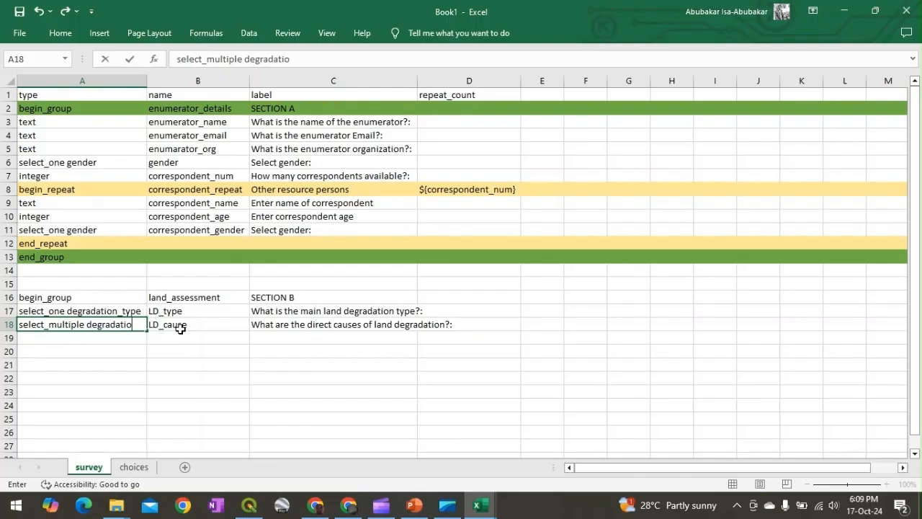
{"action": "type", "text": "n_cause"}
Check the remaining Section B item in the PowerPoint outline and enter text in A19 of the Excel survey sheet as its type
{"action": "left_click", "coordinate": [411, 506]}
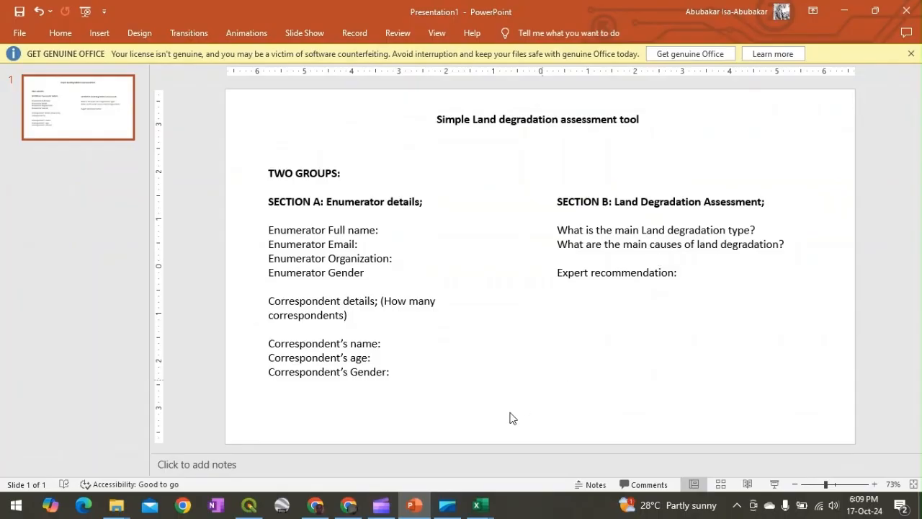
{"action": "left_click", "coordinate": [414, 506]}
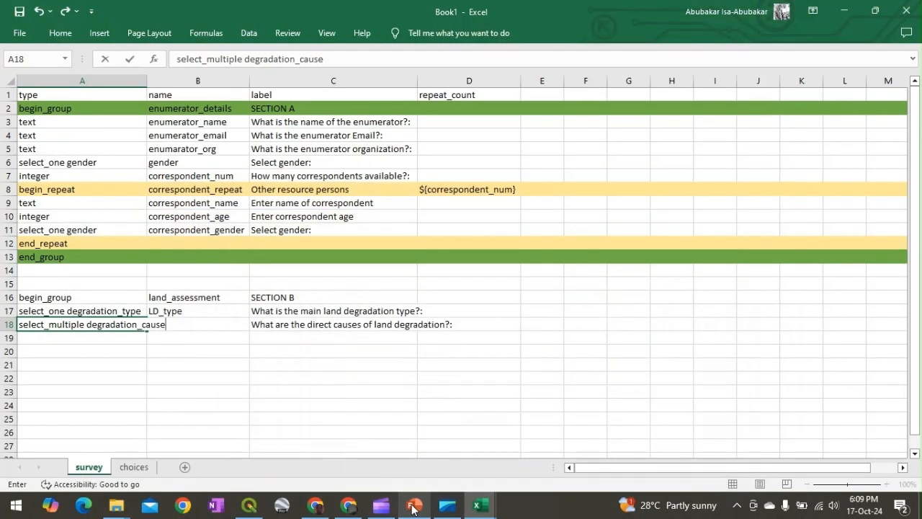
{"action": "left_click", "coordinate": [56, 337]}
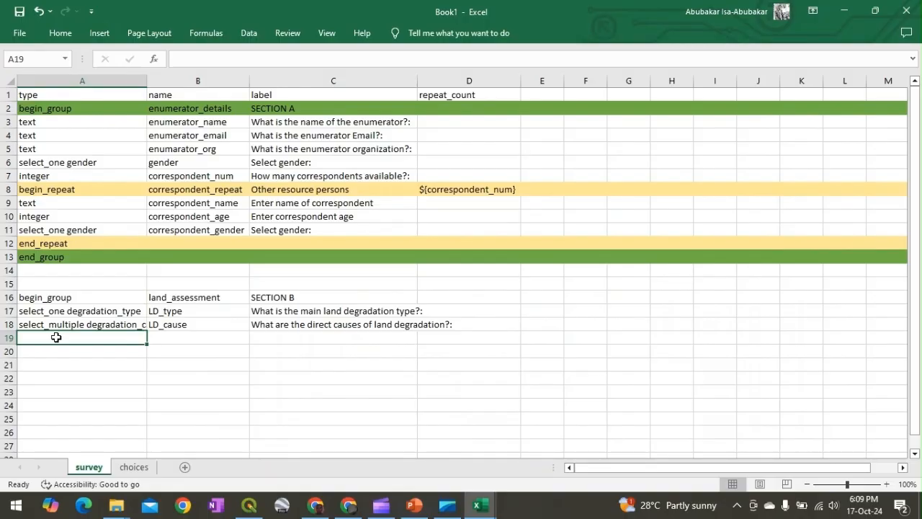
{"action": "type", "text": "text"}
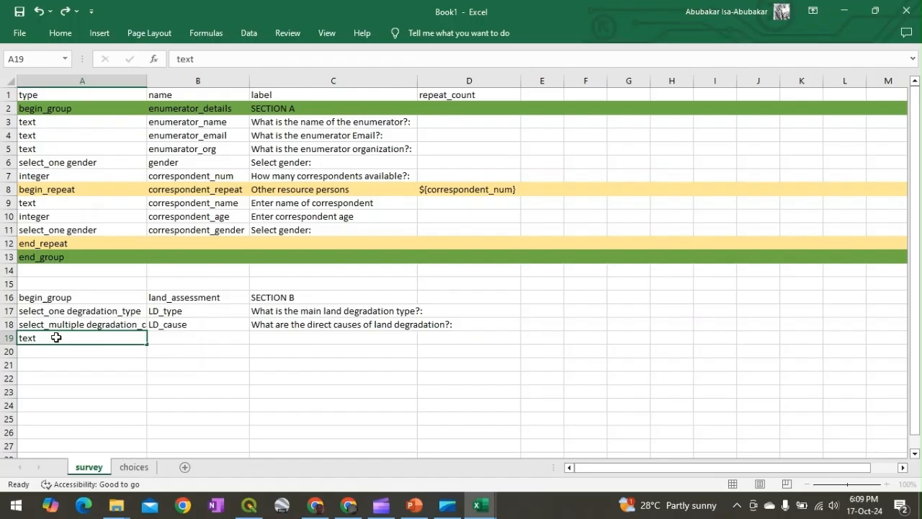
{"action": "key", "text": "Tab"}
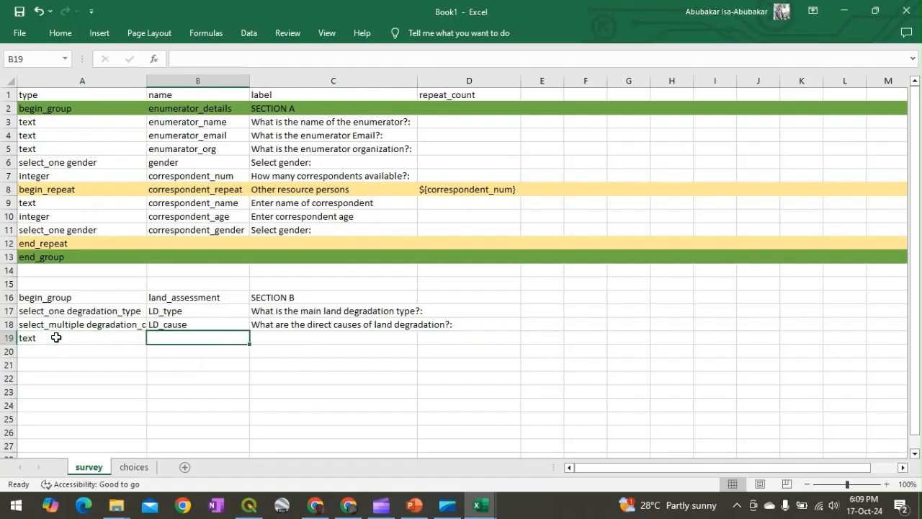
Name the row 19 question recommendation and give it the label "Expert recommendation"
{"action": "type", "text": "o"}
{"action": "key", "text": "BackSpace"}
{"action": "type", "text": "re"}
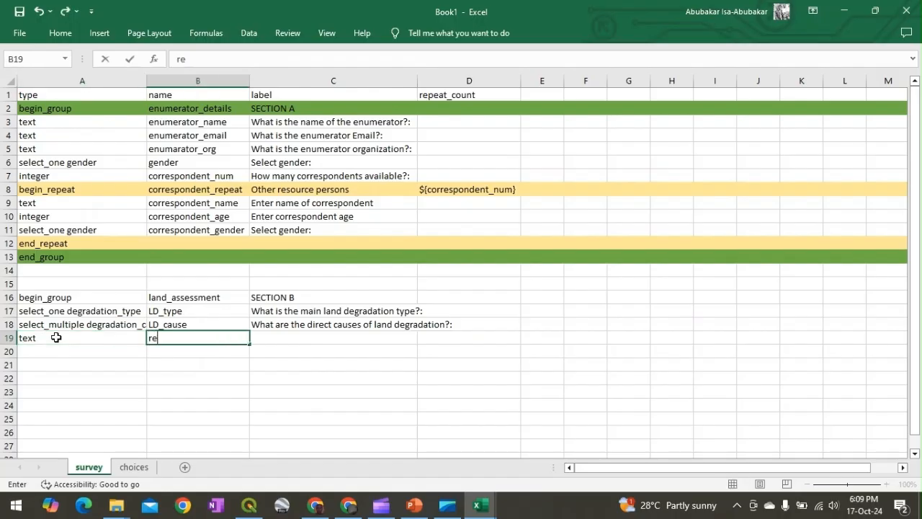
{"action": "type", "text": "commendation"}
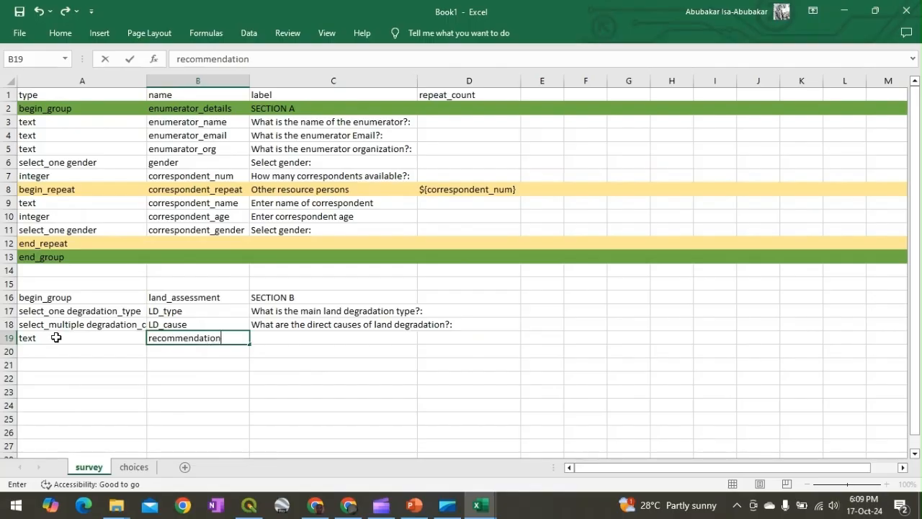
{"action": "key", "text": "Tab"}
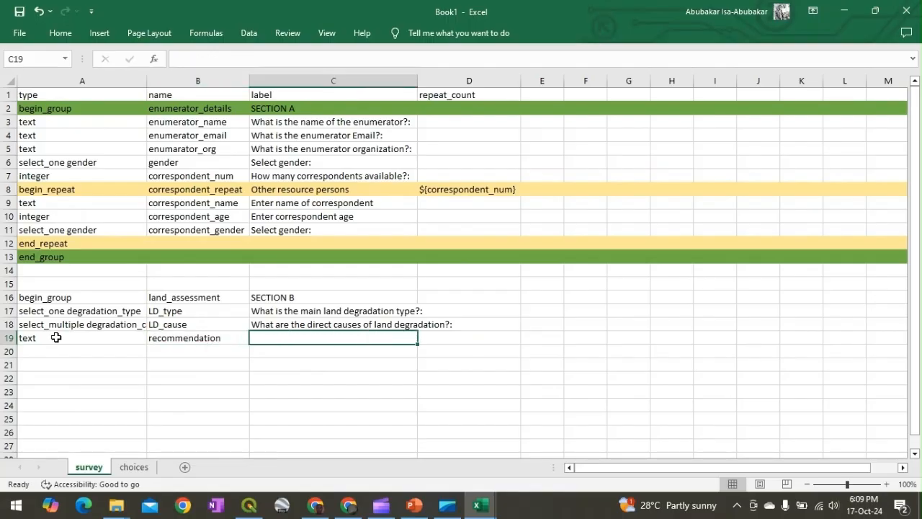
{"action": "type", "text": "Expert"}
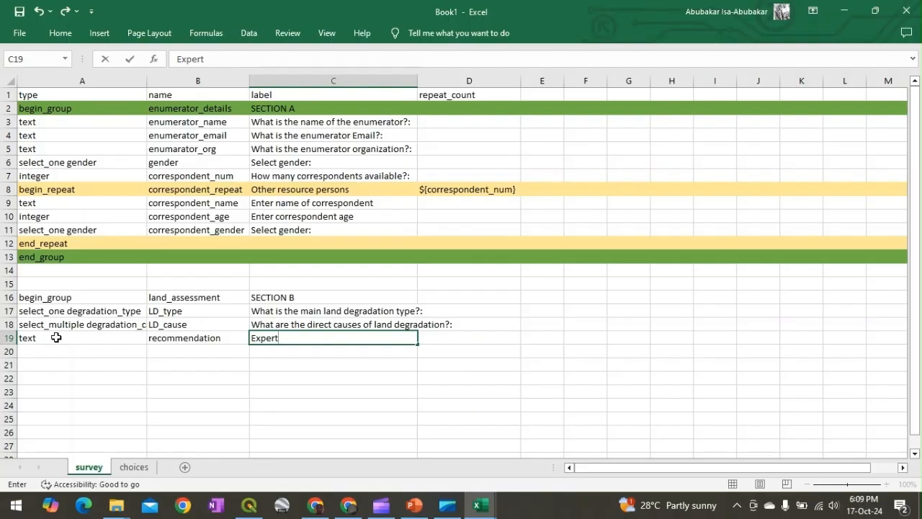
{"action": "type", "text": " recommenda"}
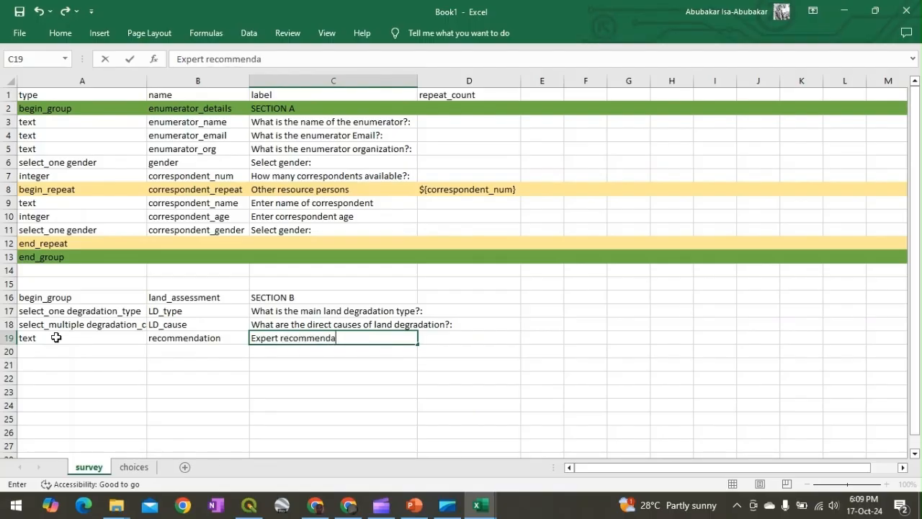
{"action": "type", "text": "tion"}
Add a note entry in row 20 with the name end_question and the label "End of assessment"
{"action": "left_click", "coordinate": [43, 350]}
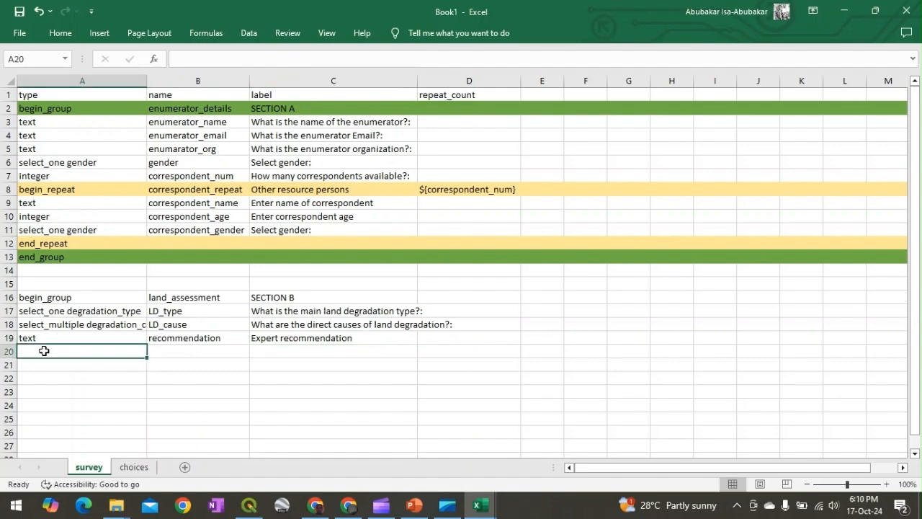
{"action": "type", "text": "note"}
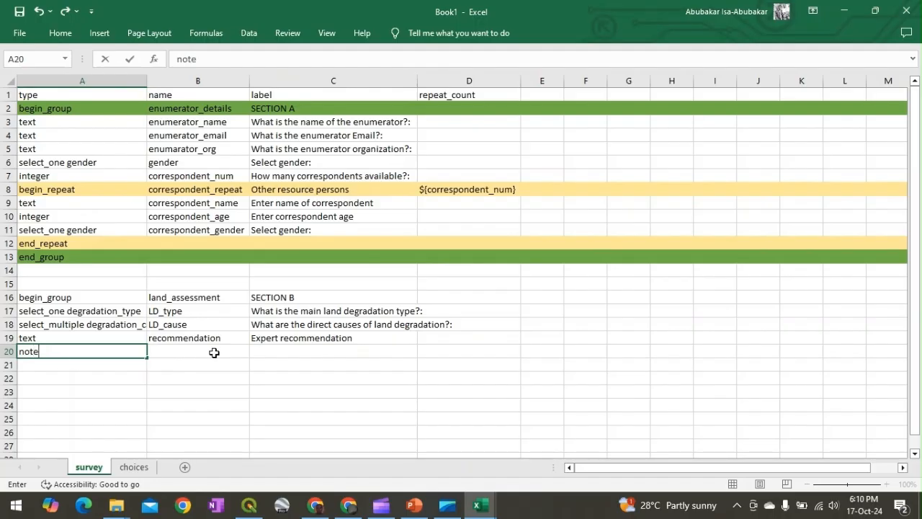
{"action": "left_click", "coordinate": [214, 352]}
{"action": "type", "text": "end"}
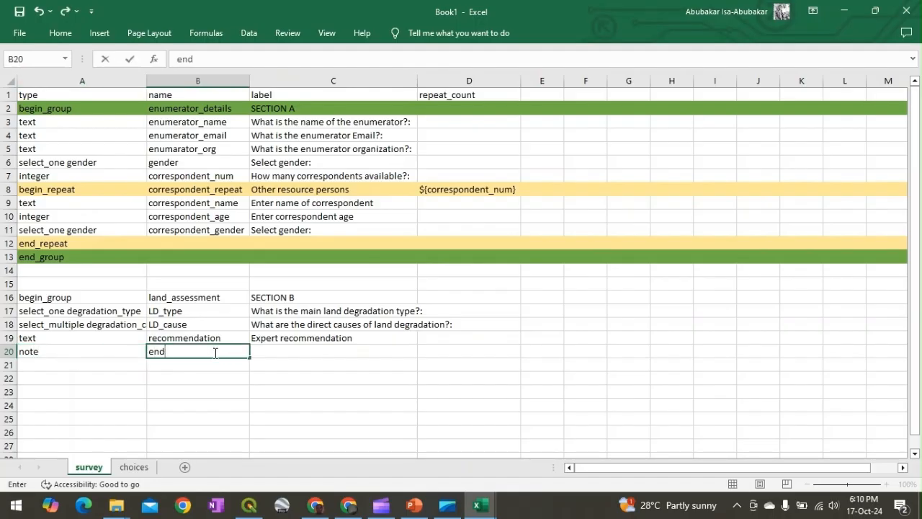
{"action": "type", "text": "_question"}
{"action": "key", "text": "Tab"}
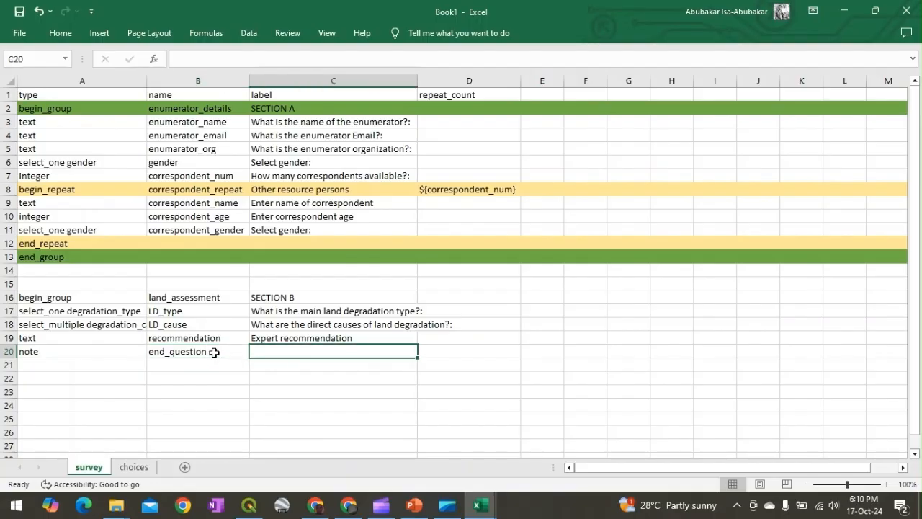
{"action": "type", "text": "Endo"}
{"action": "key", "text": "BackSpace"}
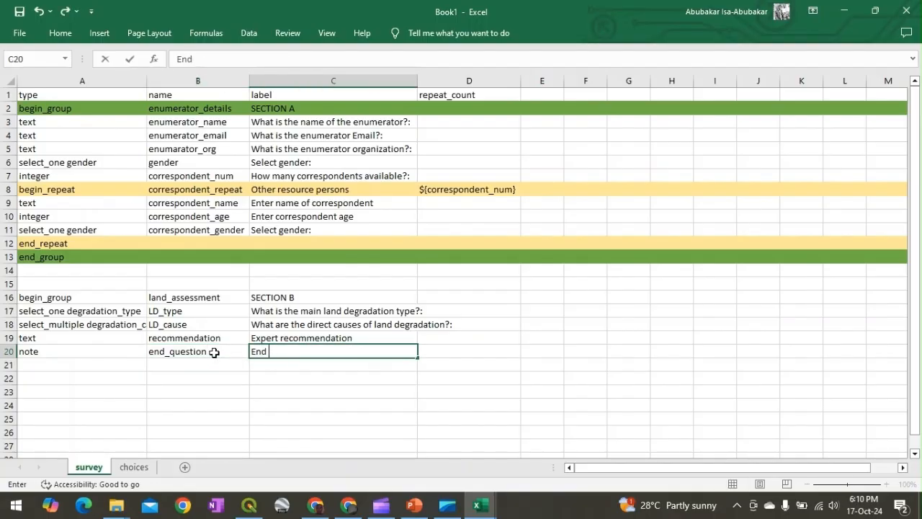
{"action": "type", "text": "of assessment"}
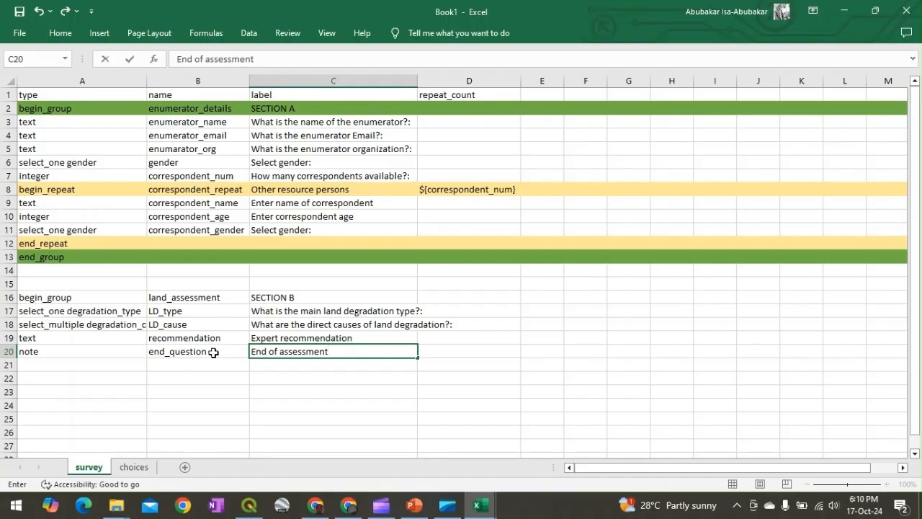
Change the closing note's name in B20 to end_assessment
{"action": "double_click", "coordinate": [214, 352]}
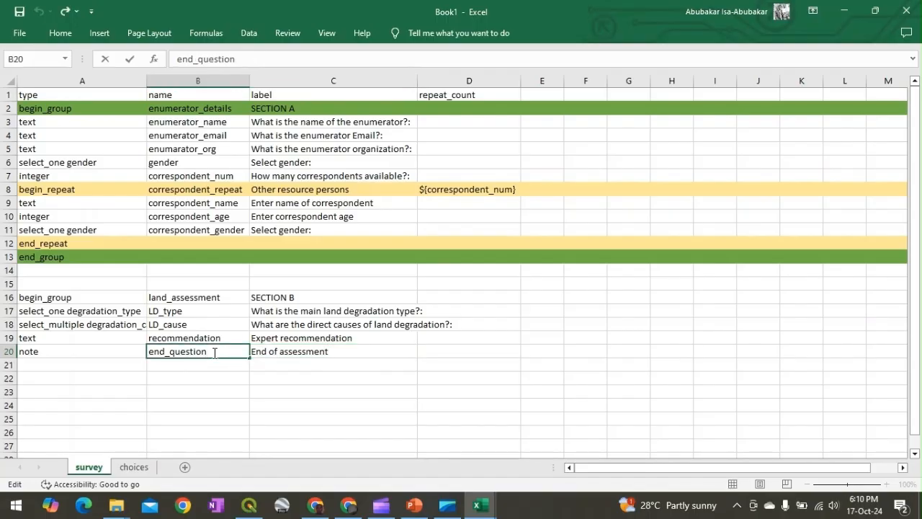
{"action": "key", "text": "BackSpace"}
{"action": "key", "text": "BackSpace"}
{"action": "key", "text": "BackSpace"}
{"action": "key", "text": "BackSpace"}
{"action": "key", "text": "BackSpace"}
{"action": "key", "text": "BackSpace"}
{"action": "key", "text": "BackSpace"}
{"action": "key", "text": "BackSpace"}
{"action": "type", "text": "assessment"}
{"action": "left_click", "coordinate": [339, 362]}
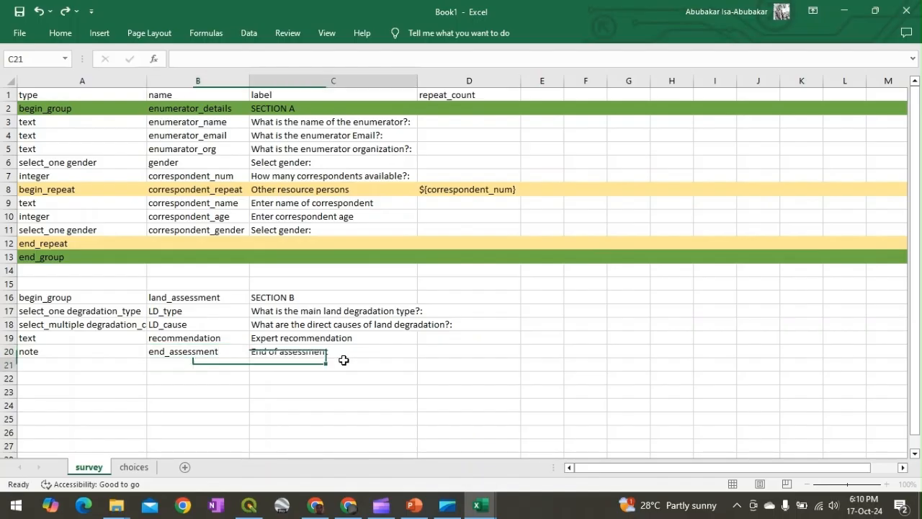
Enter end_group in A21 to close the Section B group
{"action": "left_click", "coordinate": [31, 364]}
{"action": "type", "text": "end"}
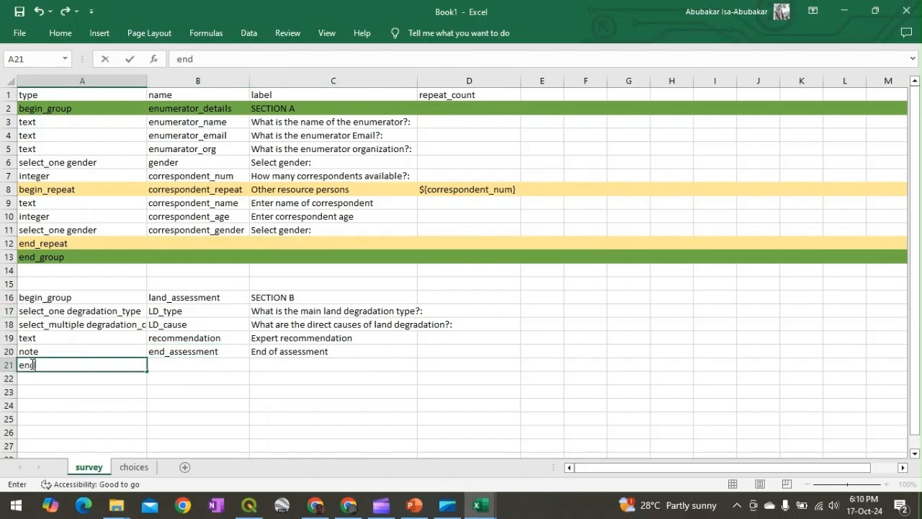
{"action": "type", "text": "_group"}
Fill the Section B begin_group row, row 16, with the green used for the Section A group rows
{"action": "left_click", "coordinate": [7, 295]}
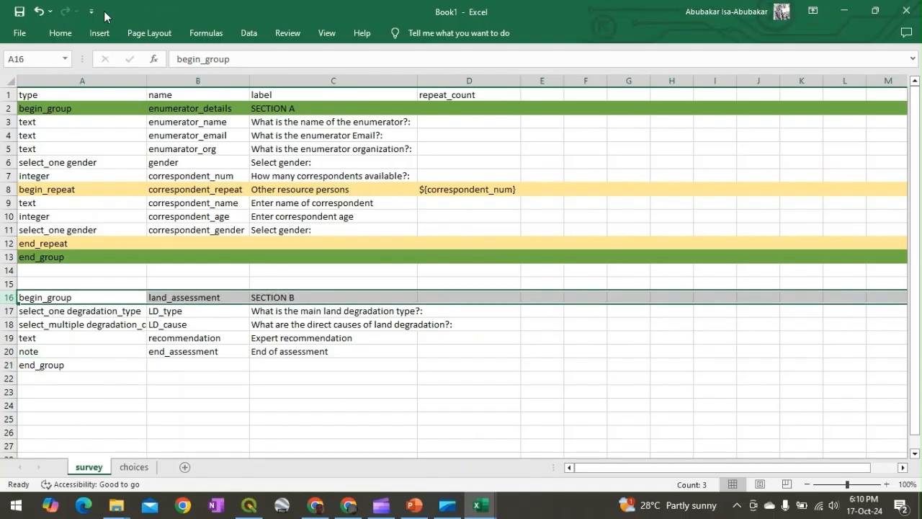
{"action": "left_click", "coordinate": [65, 33]}
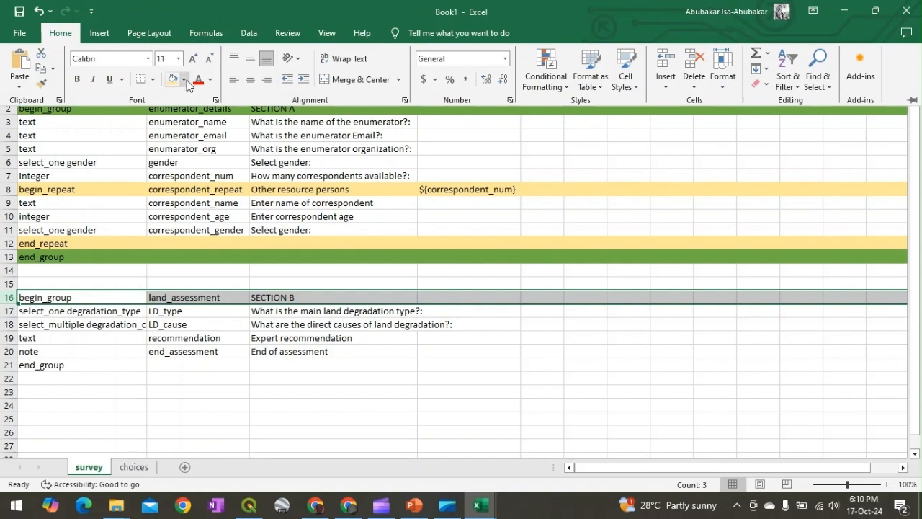
{"action": "left_click", "coordinate": [184, 79]}
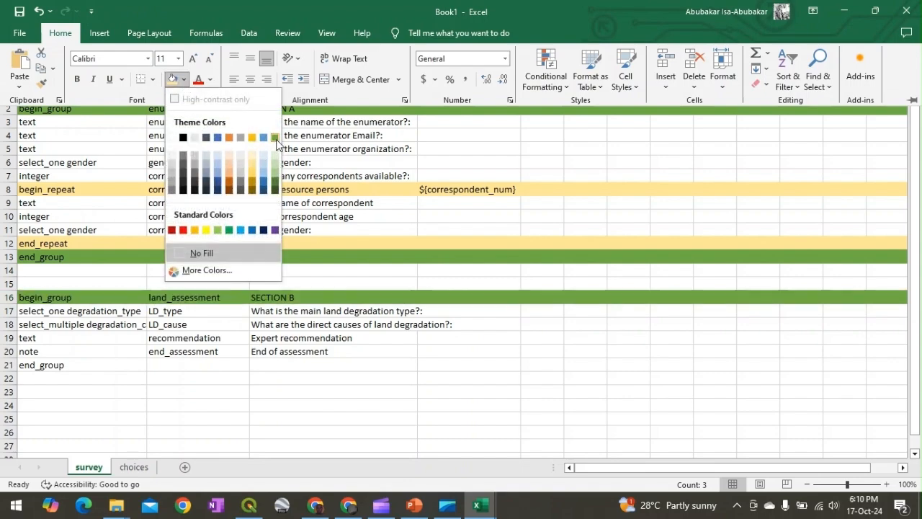
{"action": "left_click", "coordinate": [274, 175]}
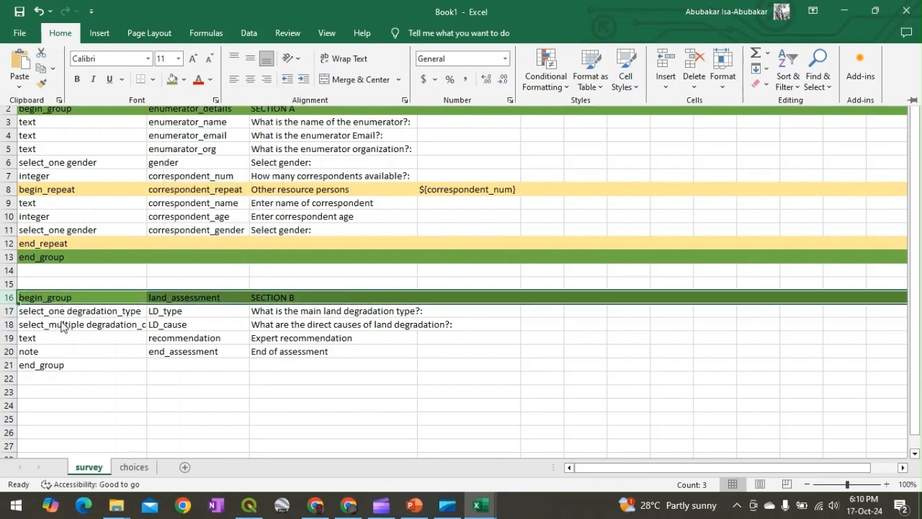
Apply the same green fill to the Section B end_group row, row 21
{"action": "left_click", "coordinate": [8, 364]}
{"action": "left_click", "coordinate": [7, 364]}
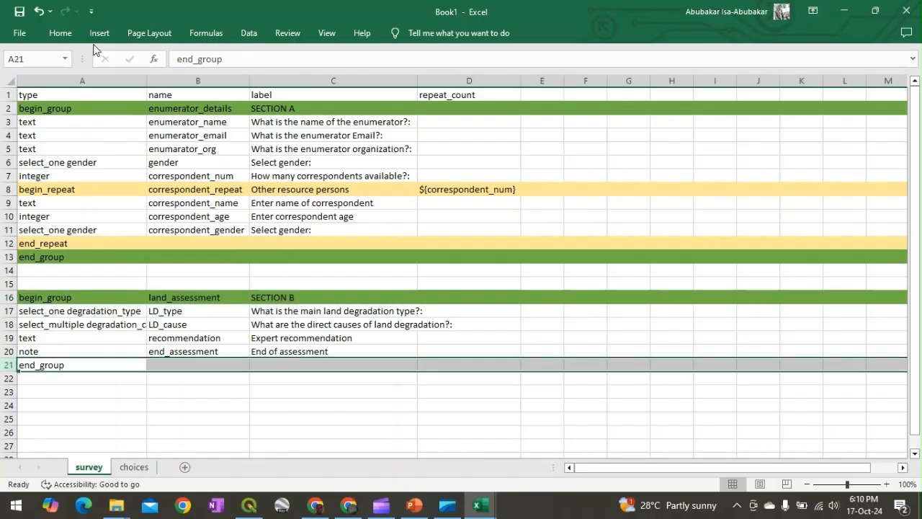
{"action": "left_click", "coordinate": [71, 36]}
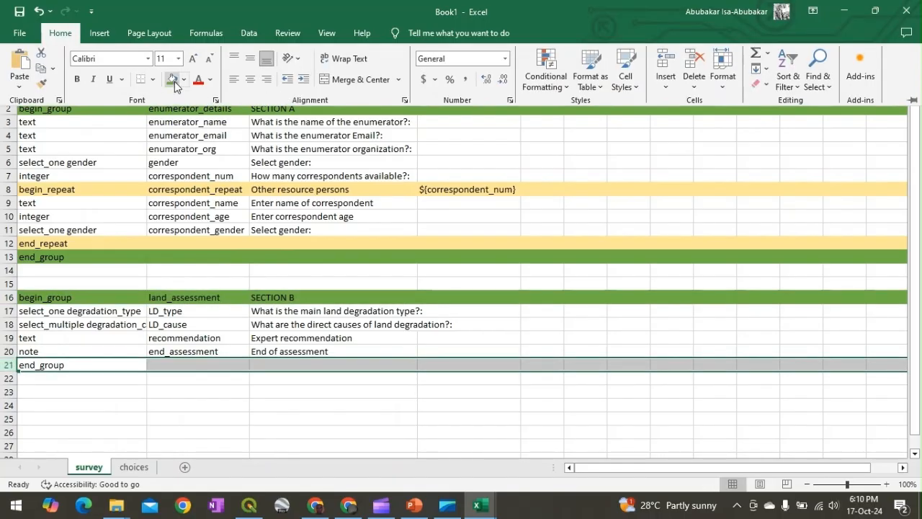
{"action": "left_click", "coordinate": [174, 81]}
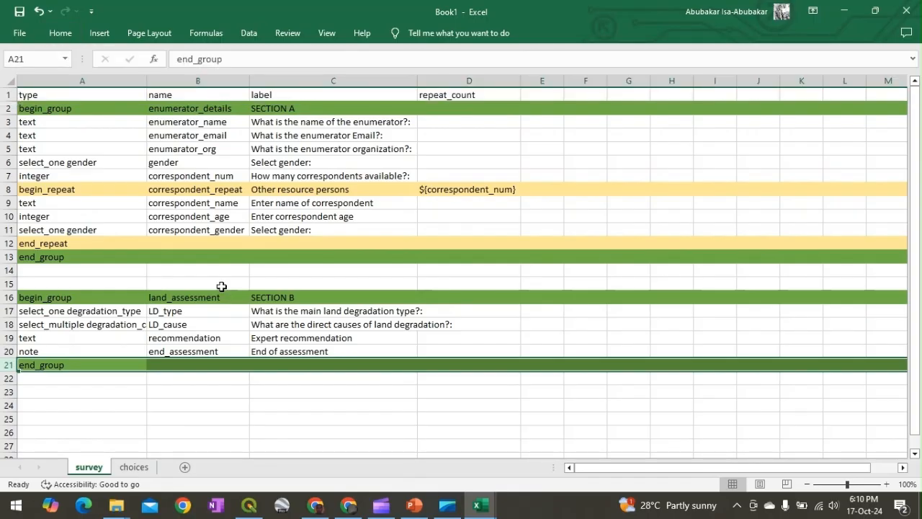
{"action": "left_click", "coordinate": [245, 404]}
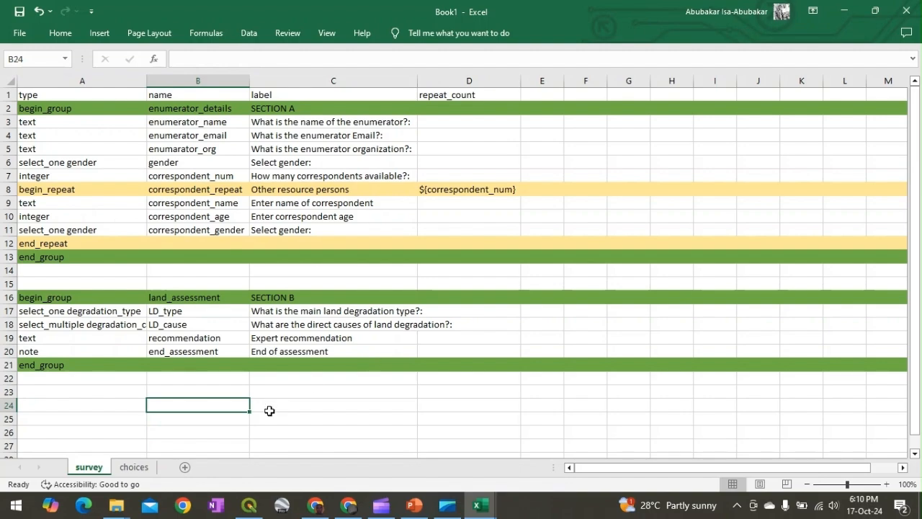
Open the choices sheet and enter list_name in A1 as the first column header
{"action": "left_click", "coordinate": [135, 468]}
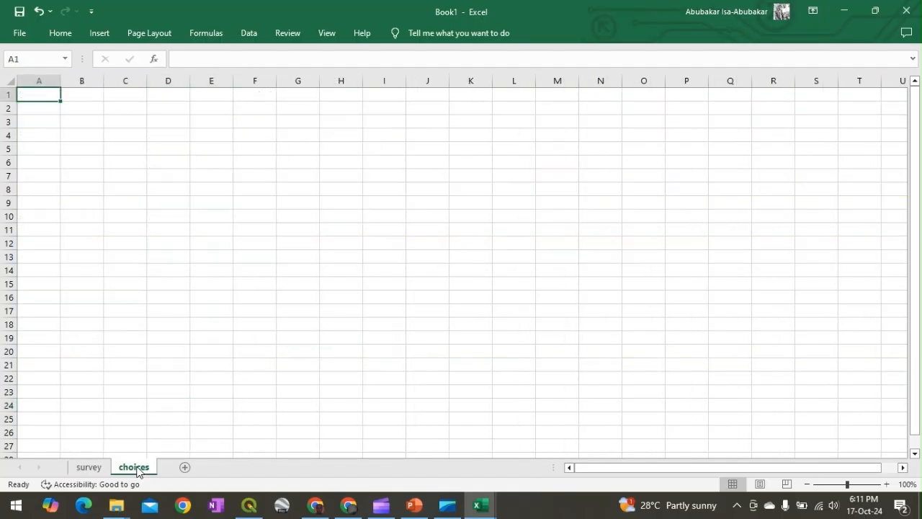
{"action": "type", "text": "list"}
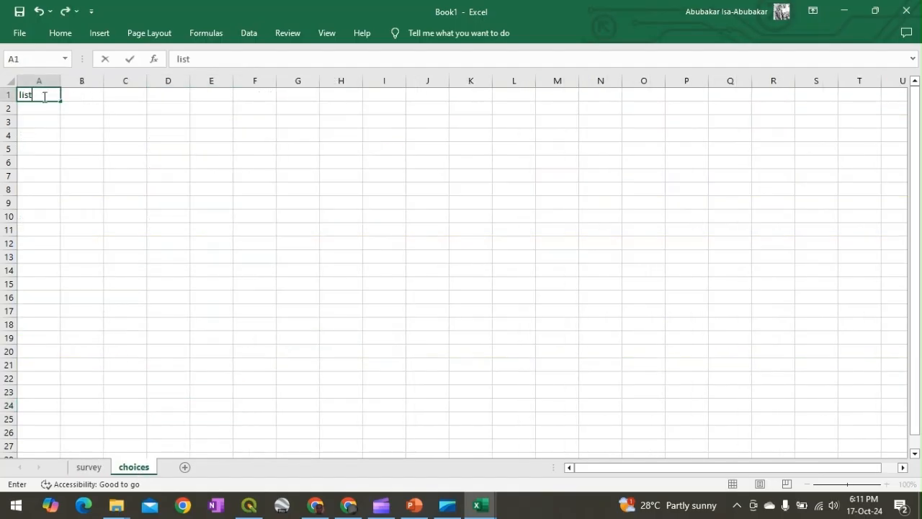
{"action": "type", "text": "_name"}
{"action": "key", "text": "Tab"}
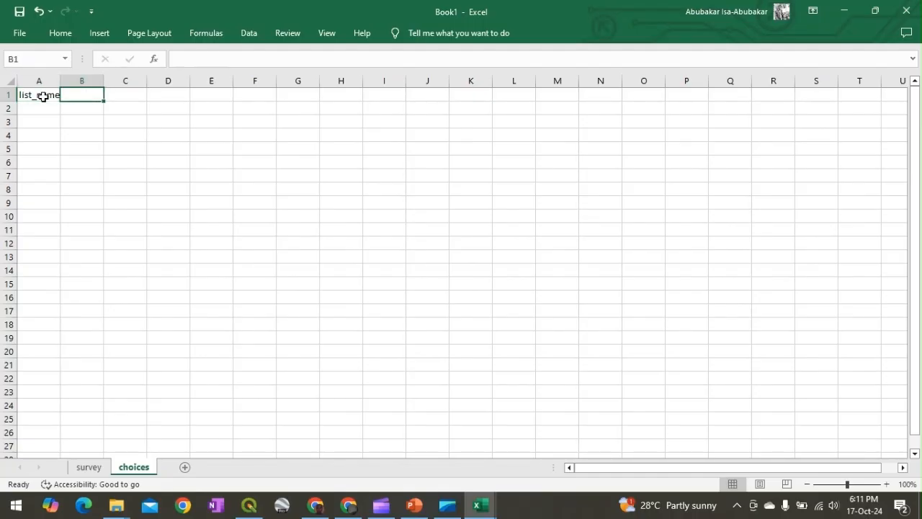
Add the column headers name in B1 and label in C1, and autofit column A to its contents
{"action": "type", "text": "name"}
{"action": "key", "text": "Tab"}
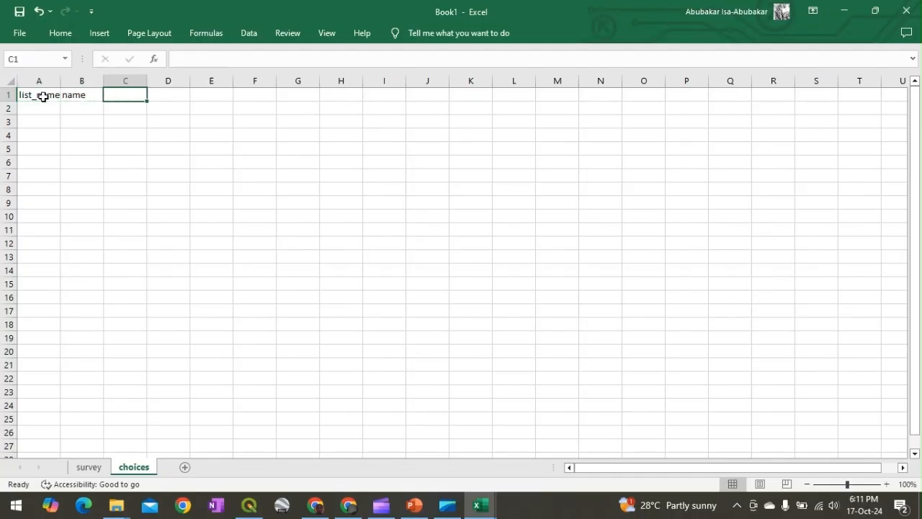
{"action": "type", "text": "label"}
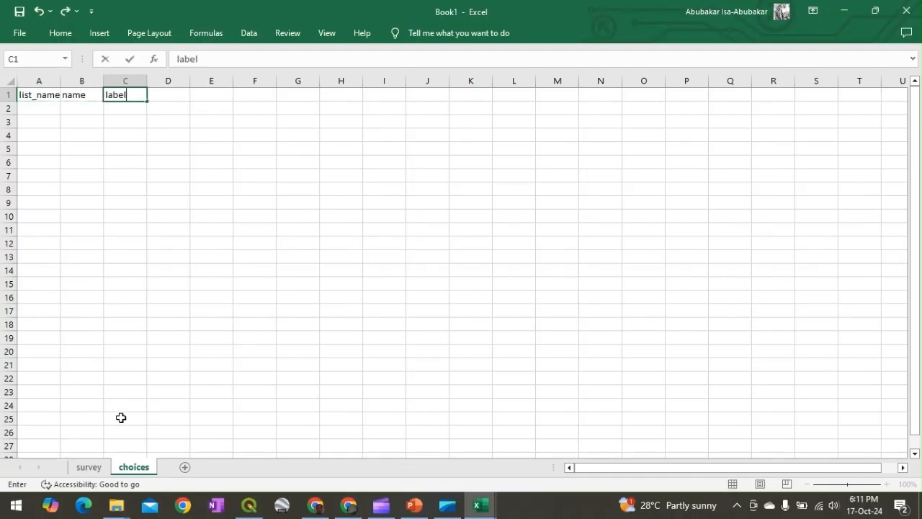
{"action": "left_click", "coordinate": [59, 80]}
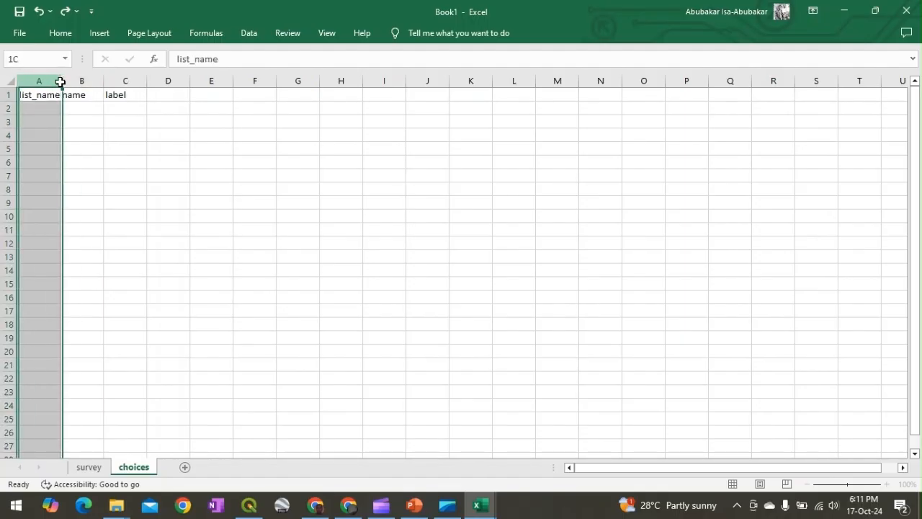
{"action": "double_click", "coordinate": [61, 81]}
{"action": "left_click", "coordinate": [114, 255]}
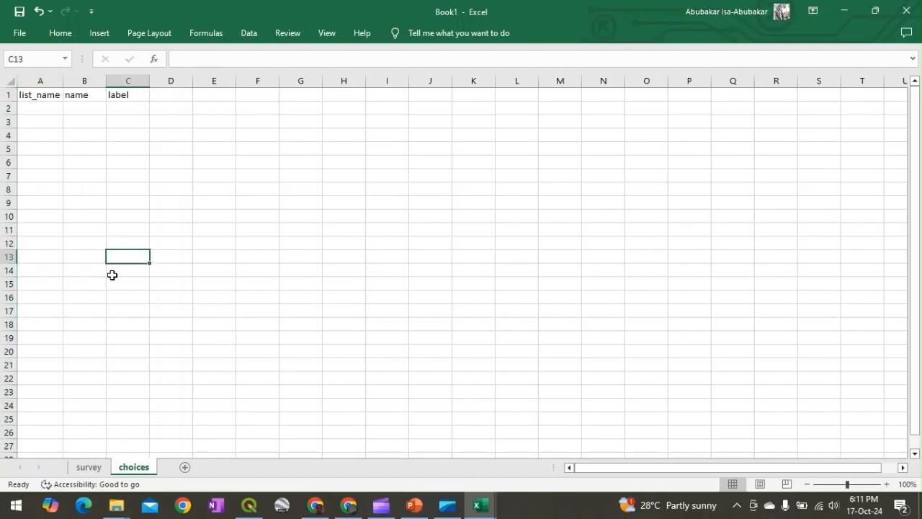
Check the list name of the select_one question in A6 of the survey sheet, and enter gender in A2 of the choices sheet
{"action": "left_click", "coordinate": [89, 467]}
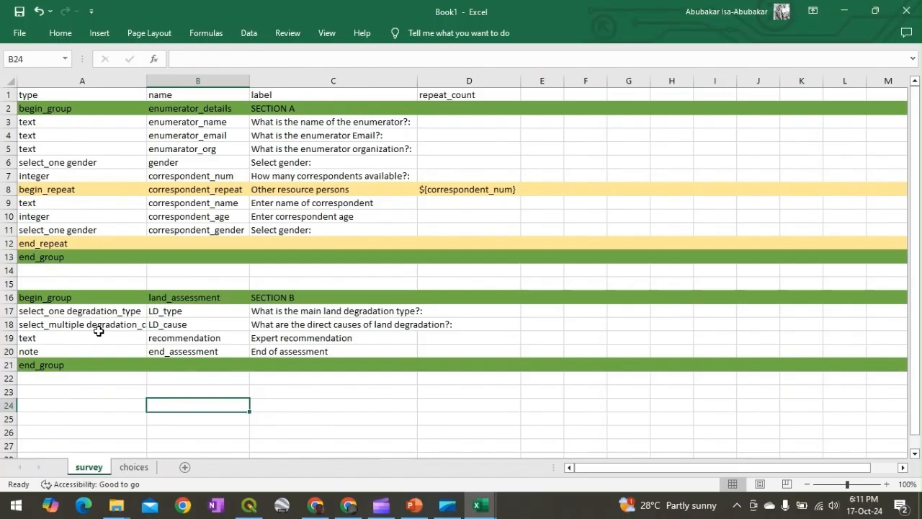
{"action": "left_click", "coordinate": [88, 162]}
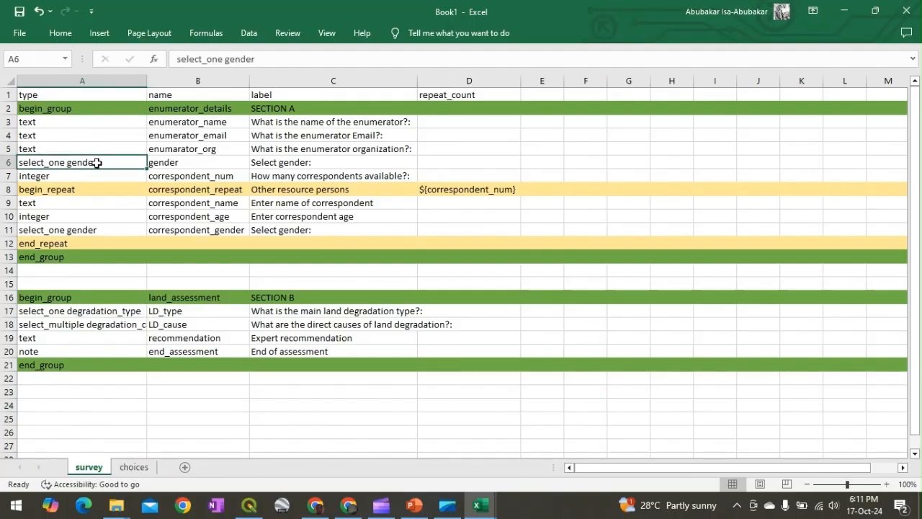
{"action": "double_click", "coordinate": [72, 165]}
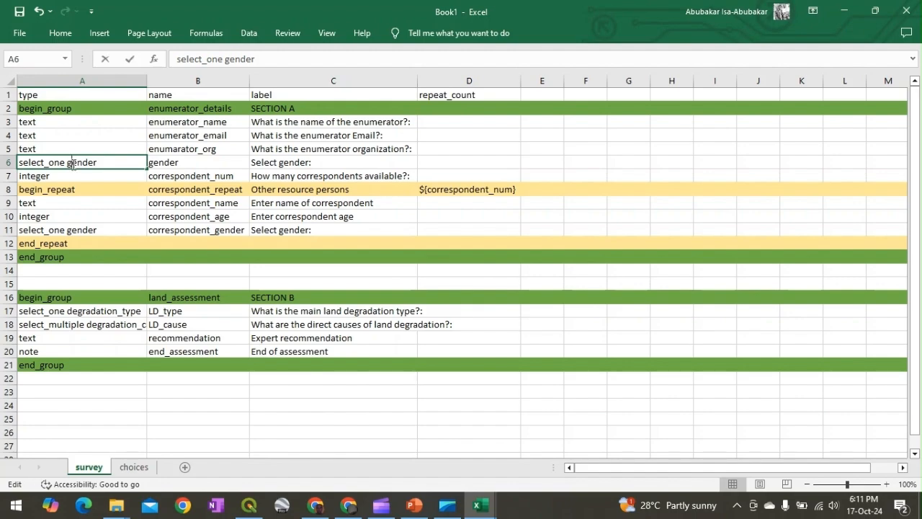
{"action": "left_click_drag", "start_coordinate": [97, 164], "coordinate": [67, 164]}
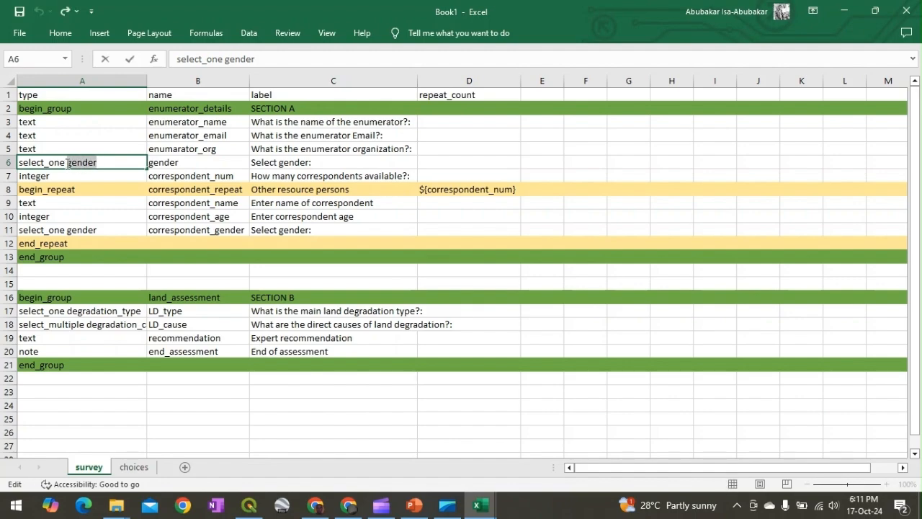
{"action": "left_click", "coordinate": [75, 177]}
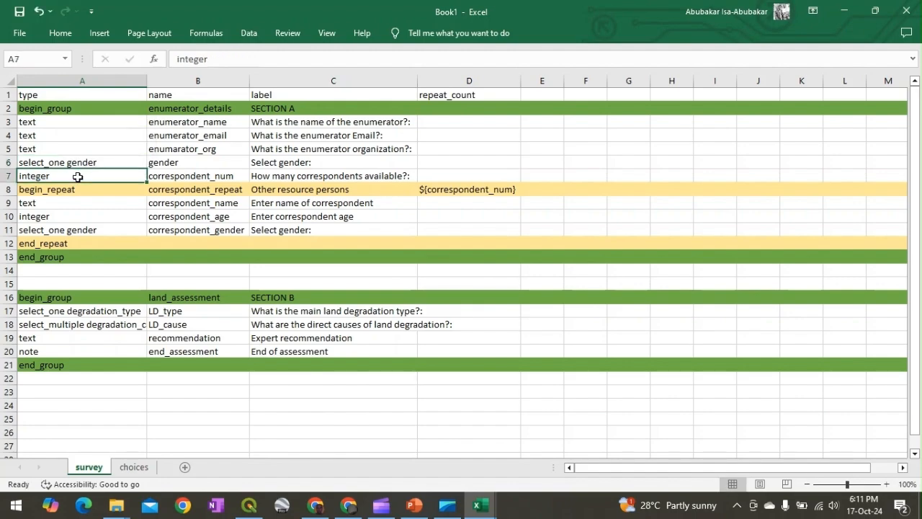
{"action": "double_click", "coordinate": [88, 162]}
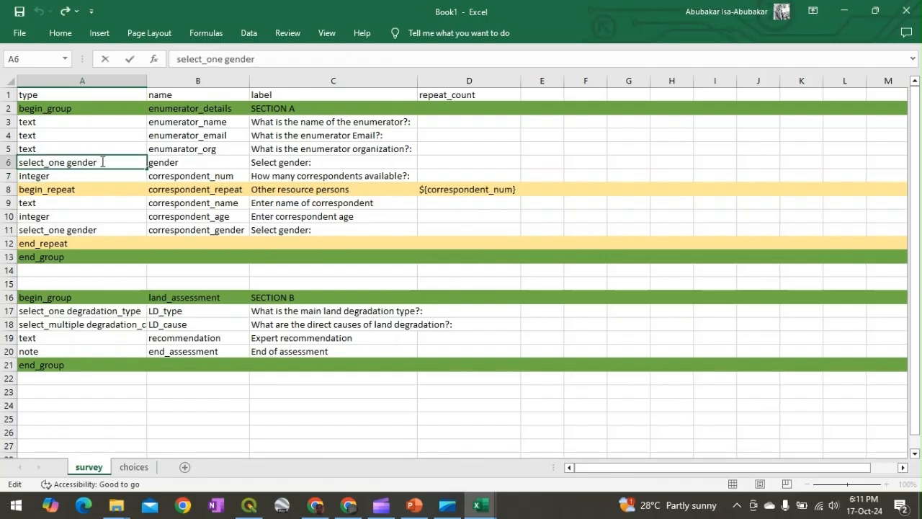
{"action": "left_click", "coordinate": [134, 466]}
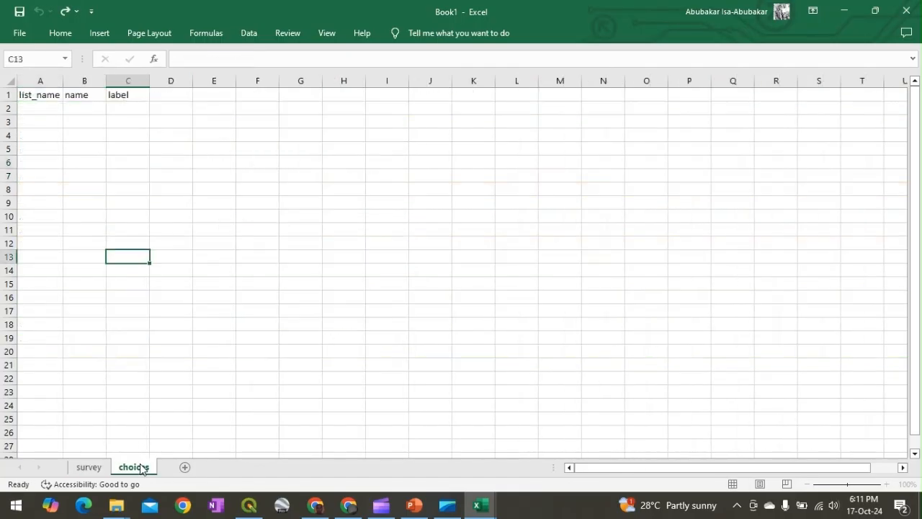
{"action": "left_click", "coordinate": [53, 110]}
{"action": "type", "text": "gender"}
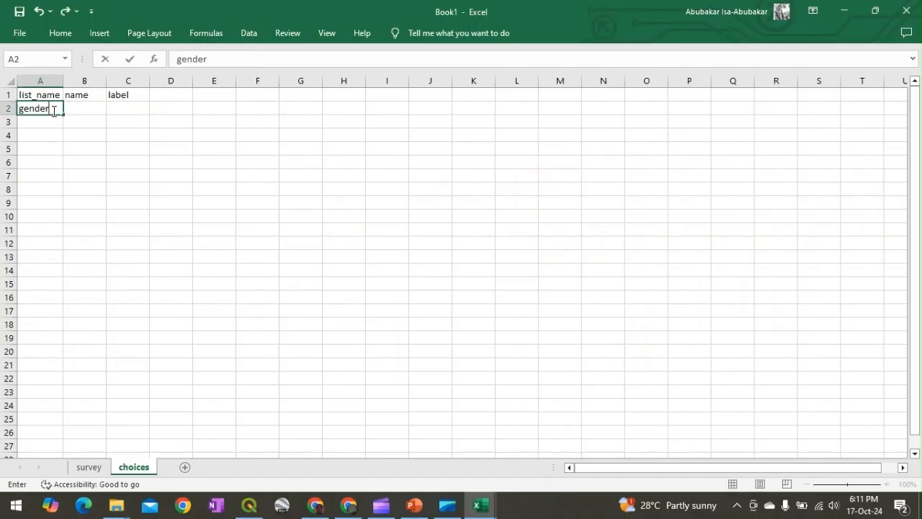
Complete the first gender choice in row 2 with female as the name and Female as the label
{"action": "left_click", "coordinate": [76, 109]}
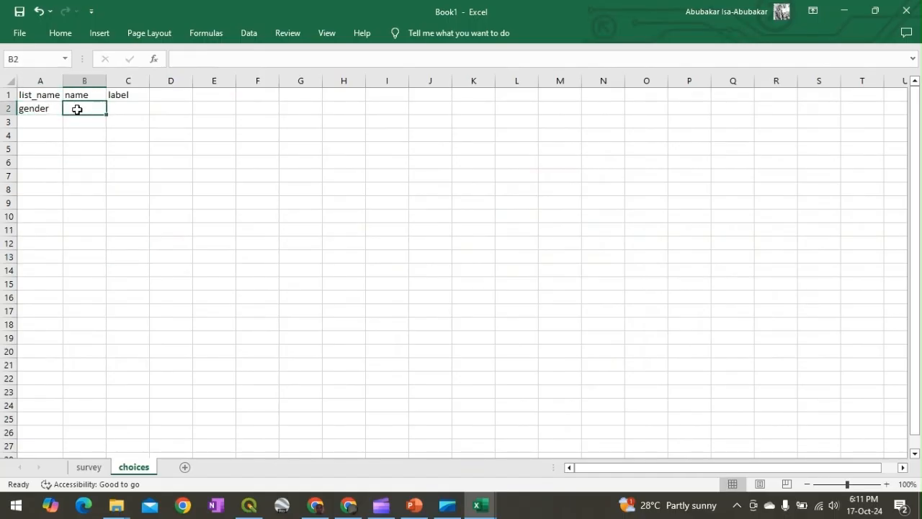
{"action": "left_click", "coordinate": [49, 108]}
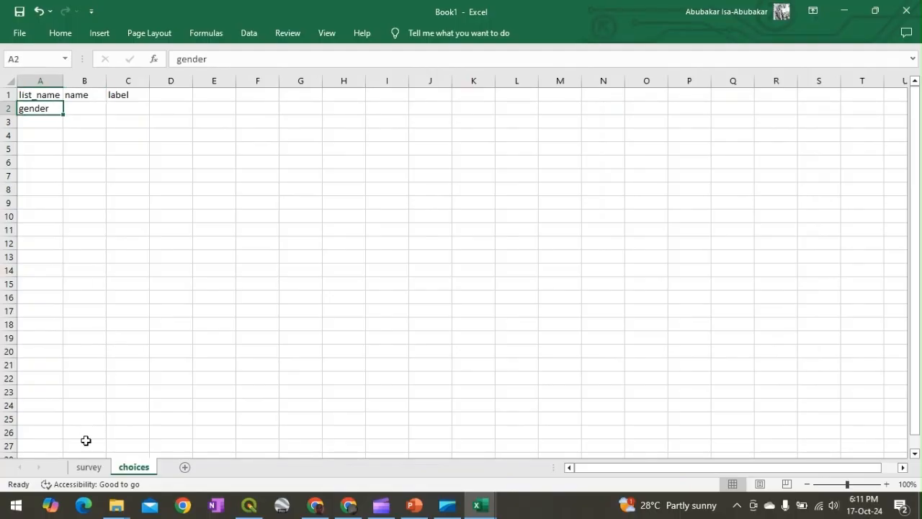
{"action": "left_click", "coordinate": [85, 466]}
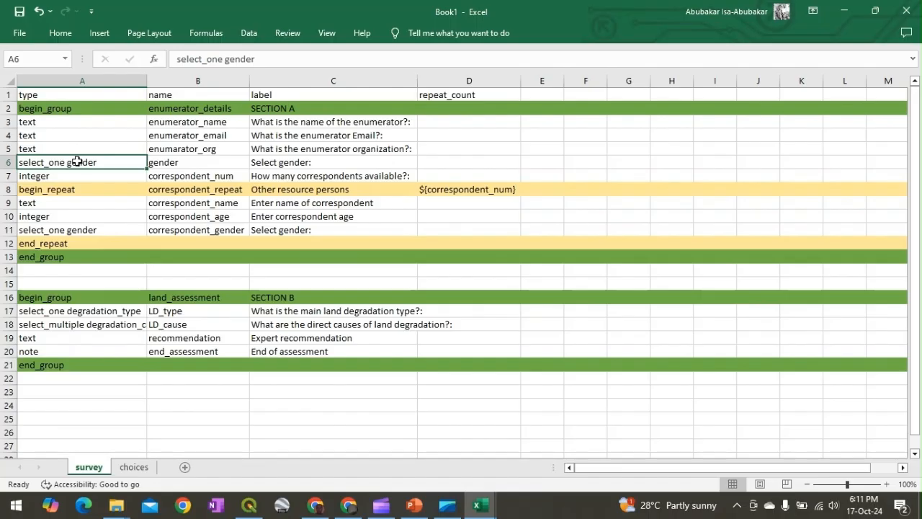
{"action": "left_click", "coordinate": [134, 466]}
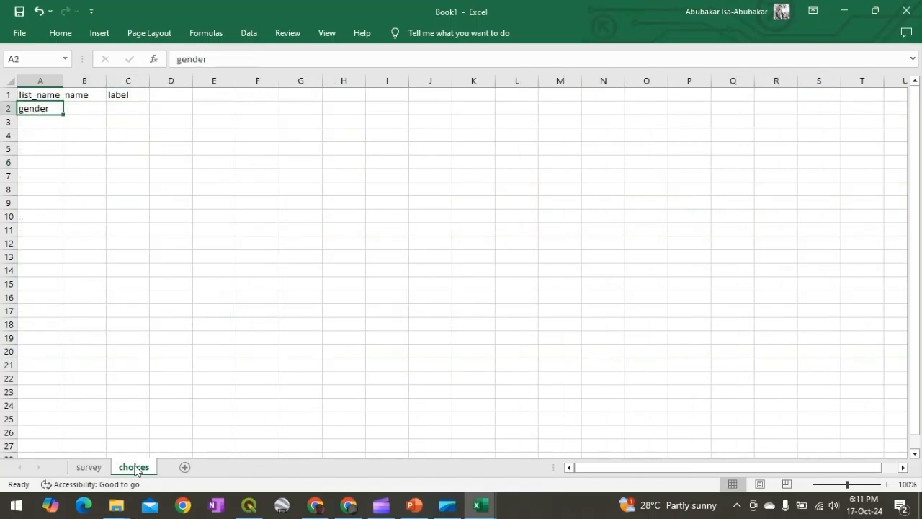
{"action": "left_click", "coordinate": [84, 111]}
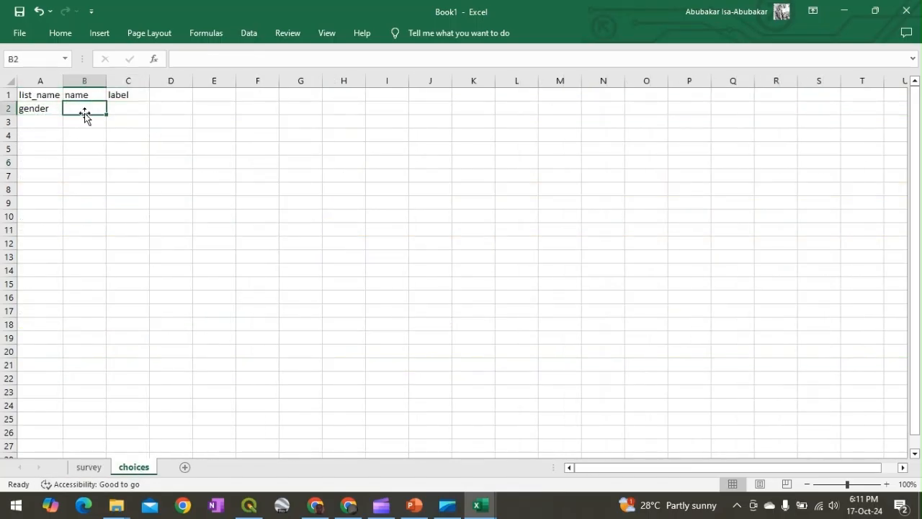
{"action": "type", "text": "female"}
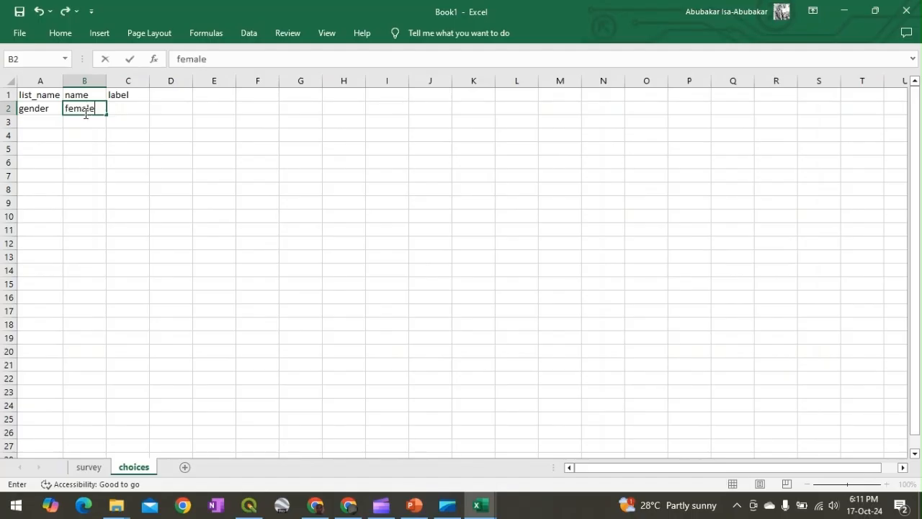
{"action": "left_click", "coordinate": [128, 108]}
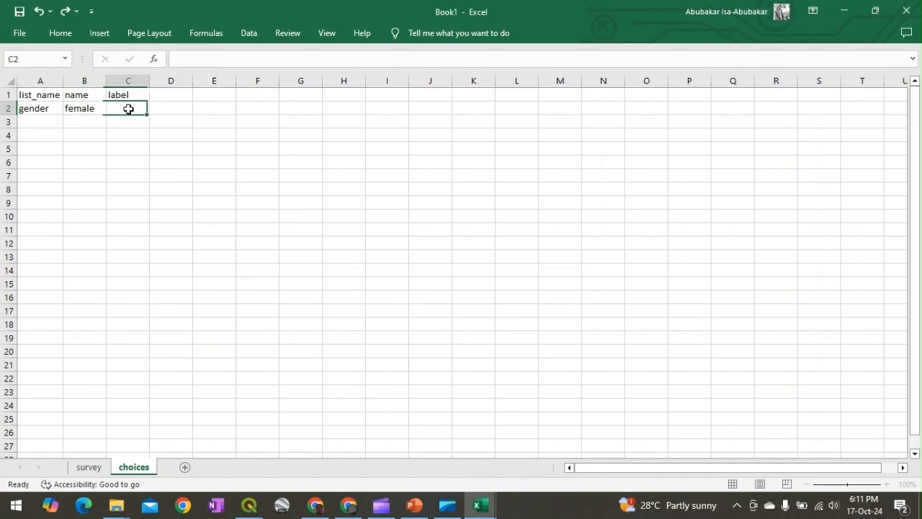
{"action": "type", "text": "Female"}
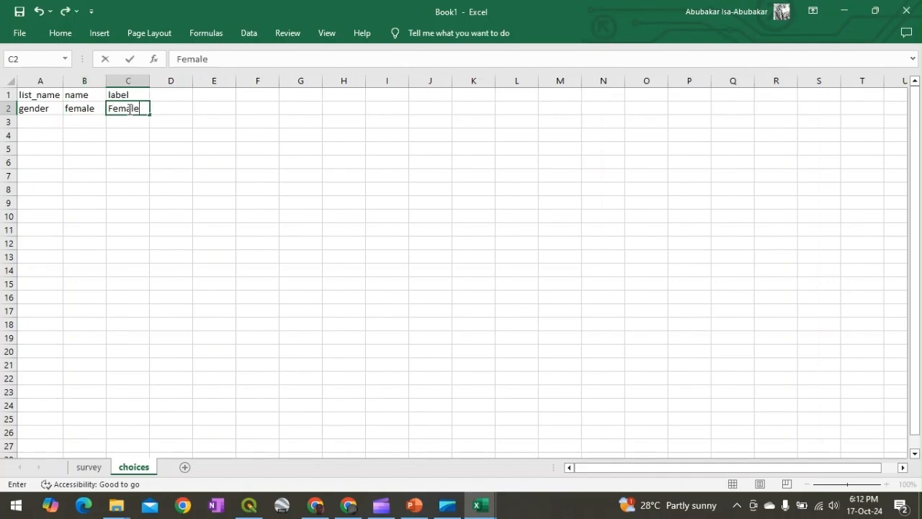
Add a second gender choice in row 3 with the name male and the label Male
{"action": "left_click", "coordinate": [46, 123]}
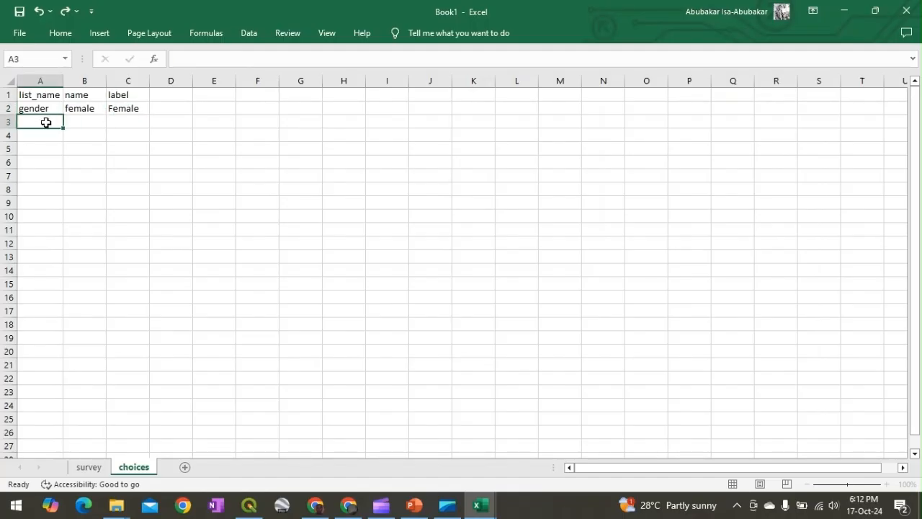
{"action": "type", "text": "gender"}
{"action": "key", "text": "Tab"}
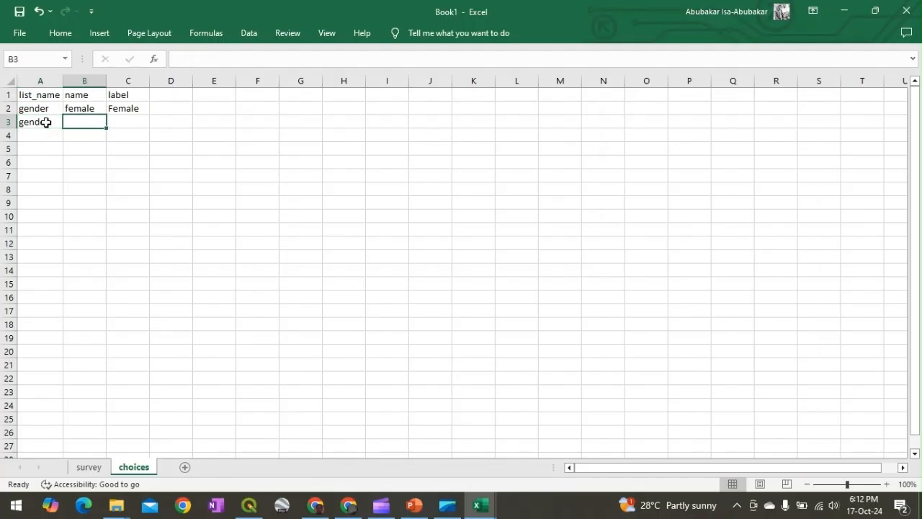
{"action": "type", "text": "male"}
{"action": "key", "text": "Tab"}
{"action": "type", "text": "M"}
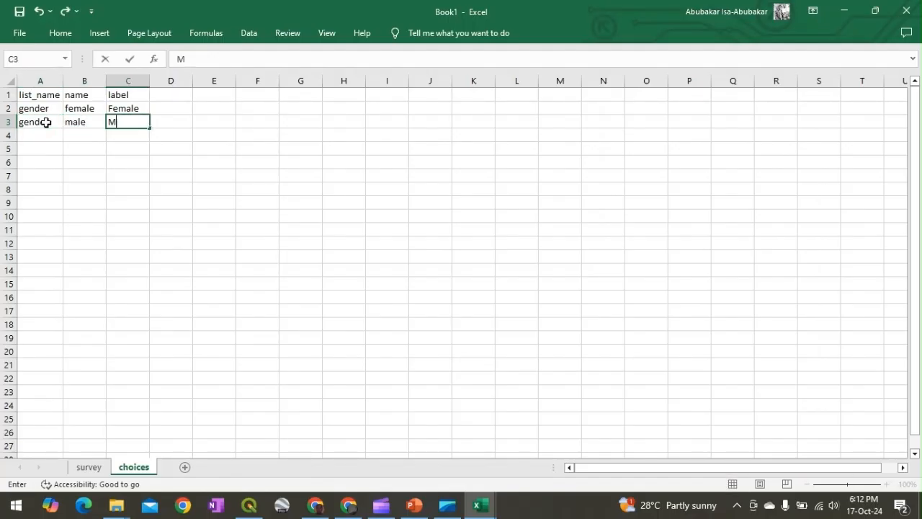
{"action": "type", "text": "ale"}
{"action": "key", "text": "Return"}
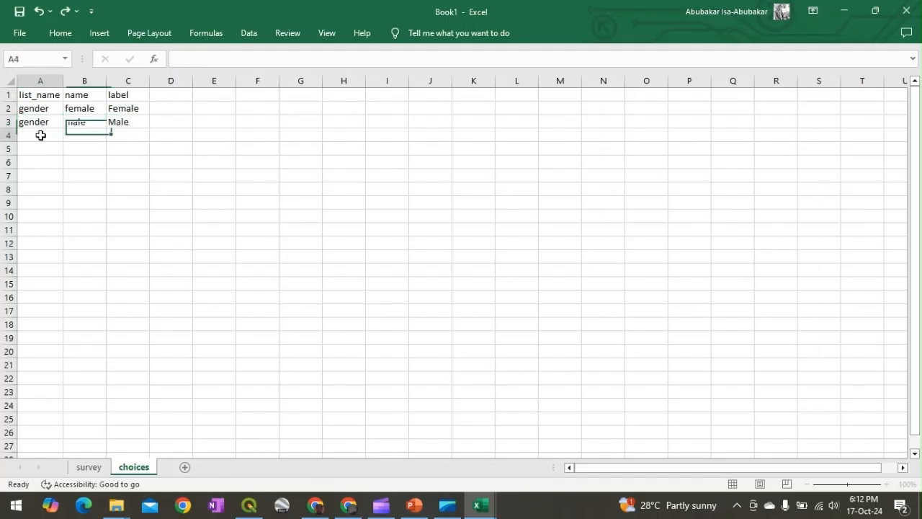
Add a third gender choice in row 4 with the name nonbinary and label Non binary, and autofit the label column
{"action": "type", "text": "gender"}
{"action": "key", "text": "Tab"}
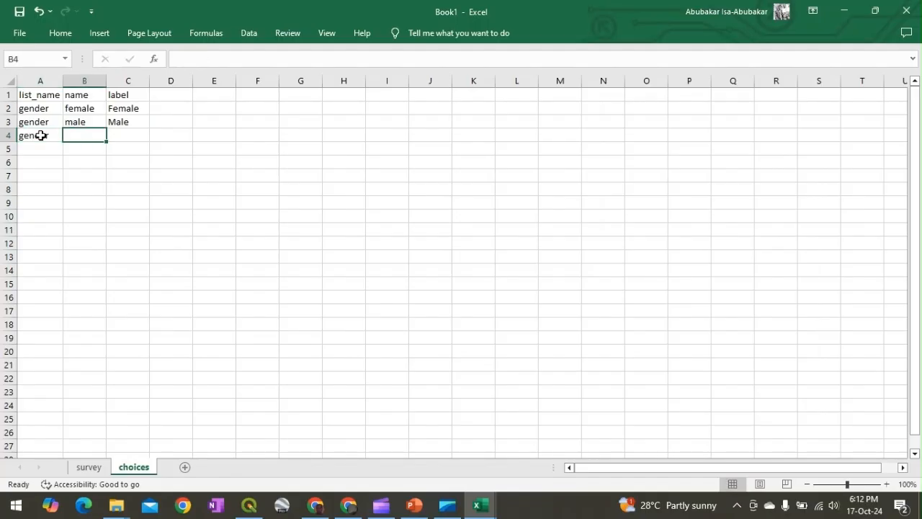
{"action": "type", "text": "nonbinary"}
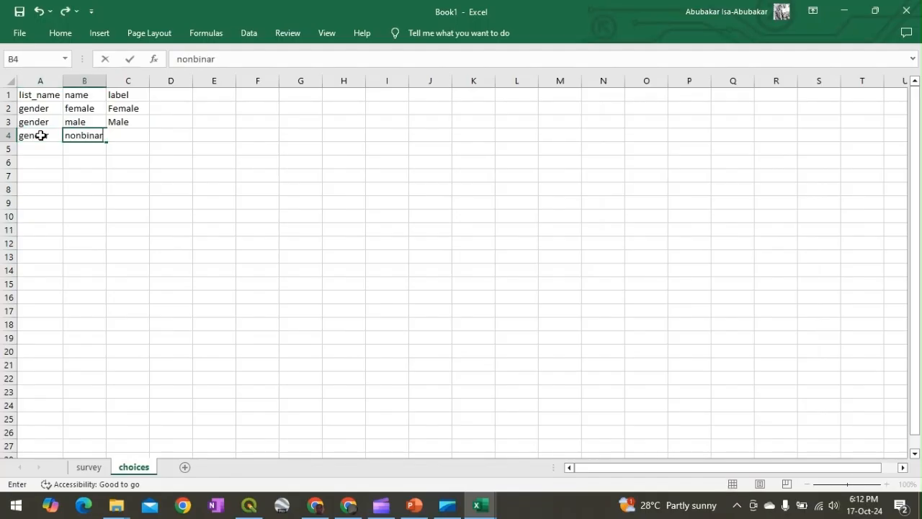
{"action": "key", "text": "Tab"}
{"action": "type", "text": "M"}
{"action": "key", "text": "BackSpace"}
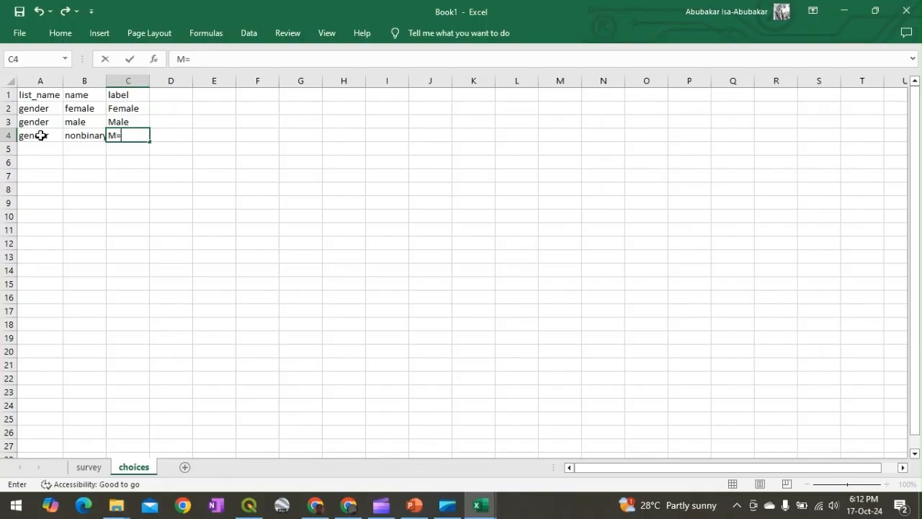
{"action": "key", "text": "BackSpace"}
{"action": "type", "text": "N"}
{"action": "key", "text": "BackSpace"}
{"action": "type", "text": "Non binary"}
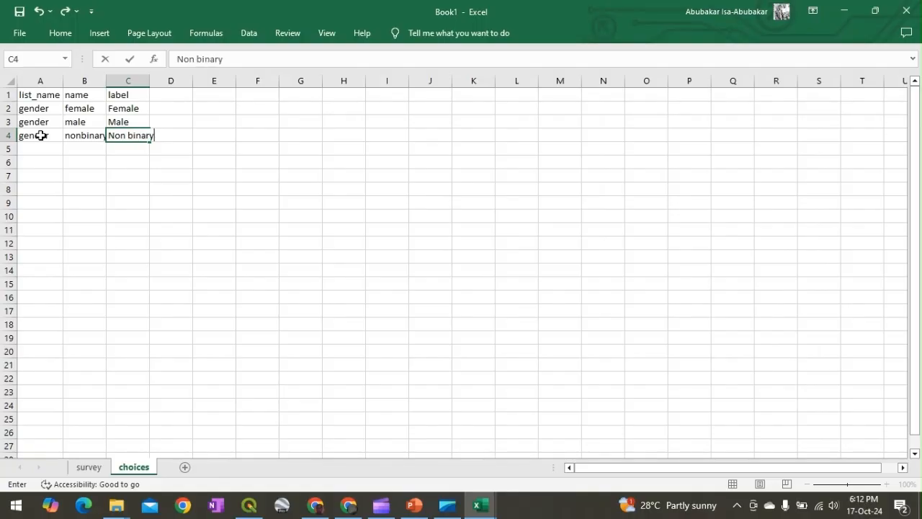
{"action": "left_click", "coordinate": [147, 80]}
{"action": "double_click", "coordinate": [149, 80]}
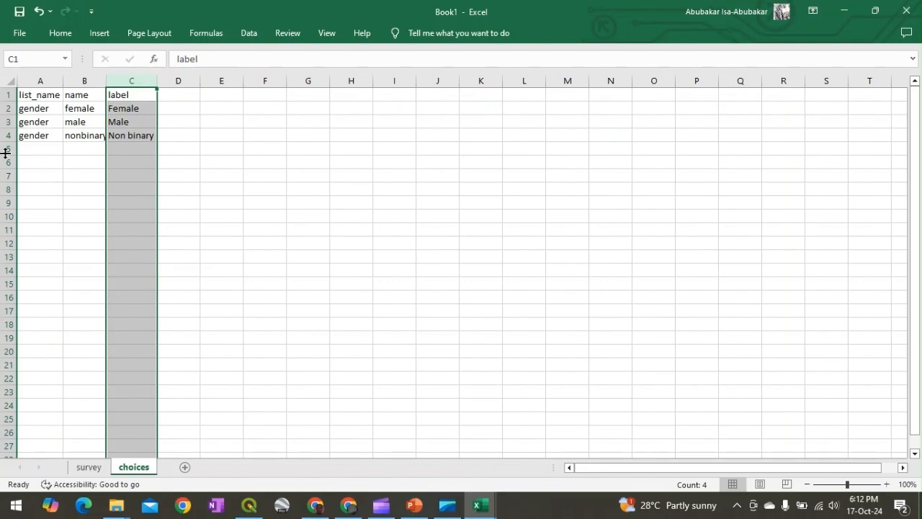
{"action": "left_click", "coordinate": [27, 145]}
{"action": "type", "text": "gender"}
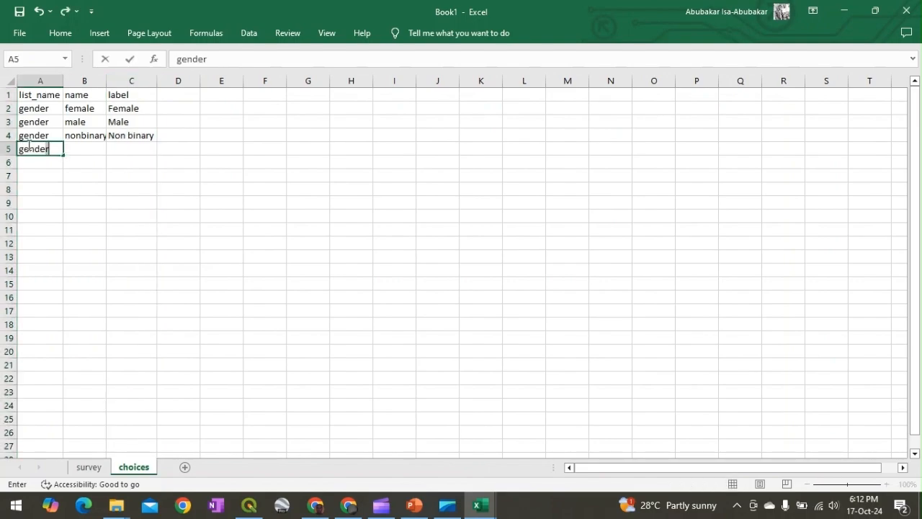
{"action": "key", "text": "Return"}
{"action": "type", "text": "gender"}
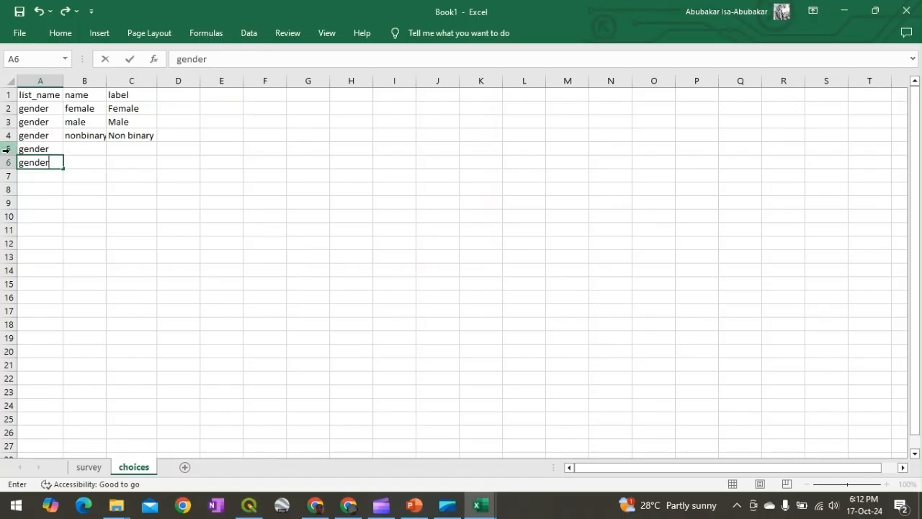
{"action": "left_click_drag", "start_coordinate": [8, 148], "coordinate": [6, 162]}
{"action": "key", "text": "Delete"}
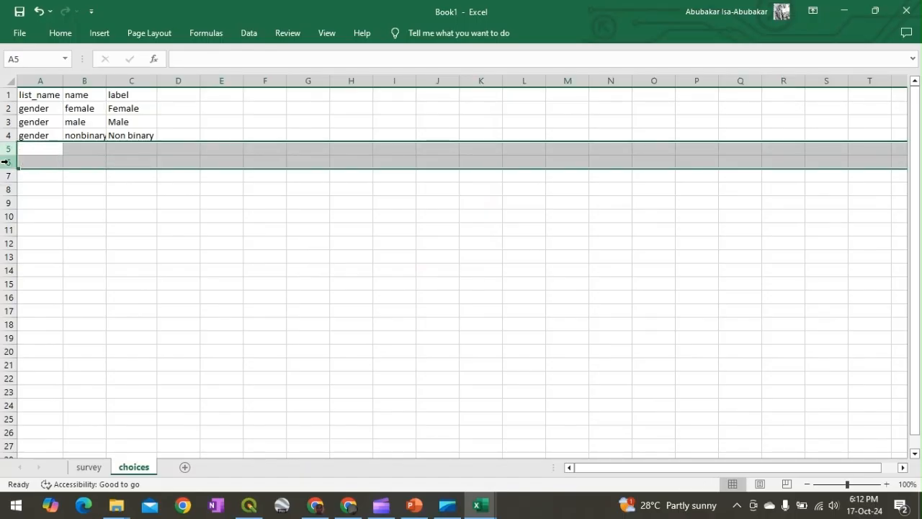
{"action": "left_click", "coordinate": [185, 206]}
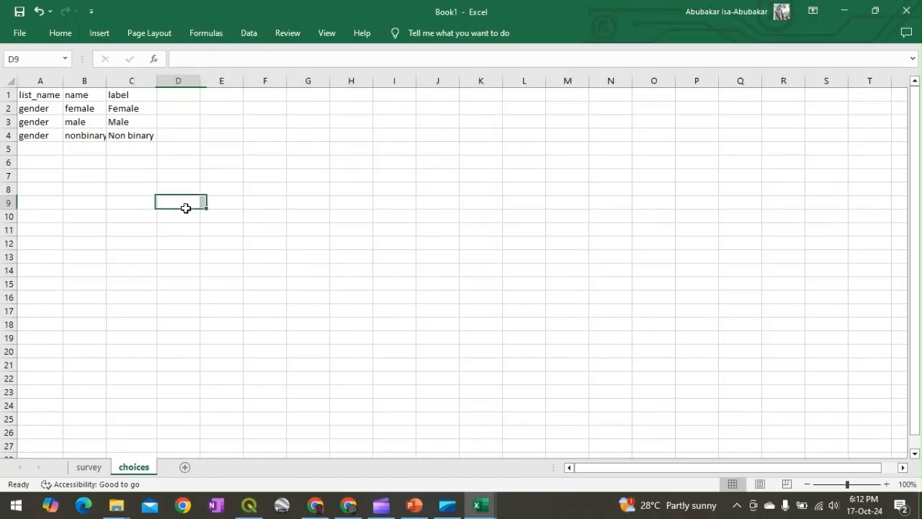
Check the select_one gender question in A11 of the survey sheet, and copy the list name degradation_type from A17
{"action": "left_click", "coordinate": [87, 467]}
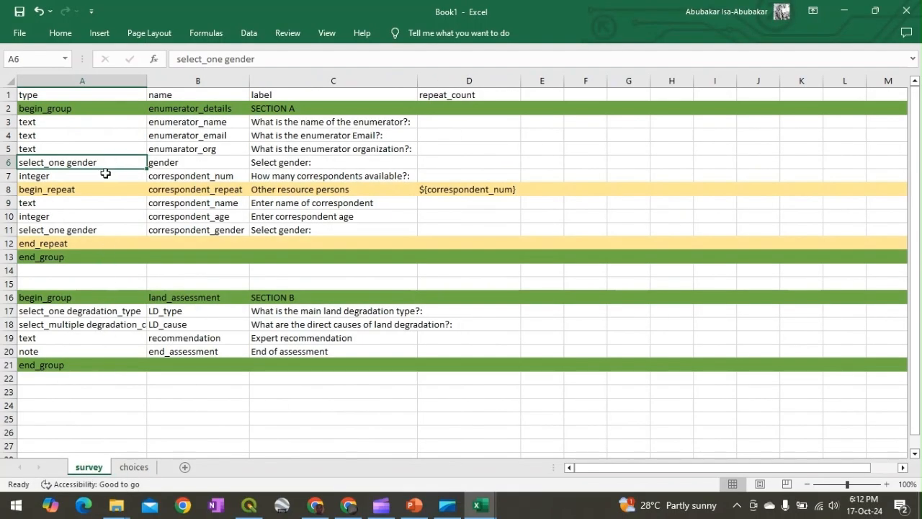
{"action": "left_click", "coordinate": [73, 230]}
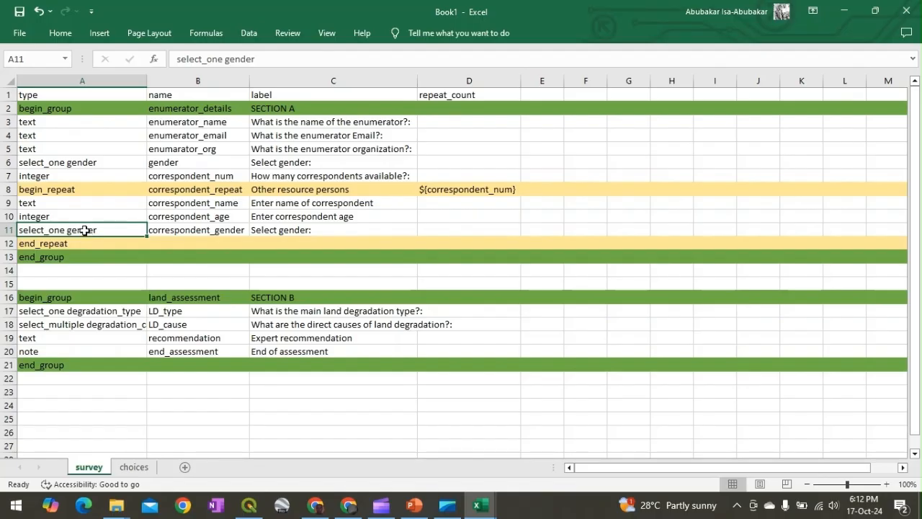
{"action": "left_click", "coordinate": [133, 466]}
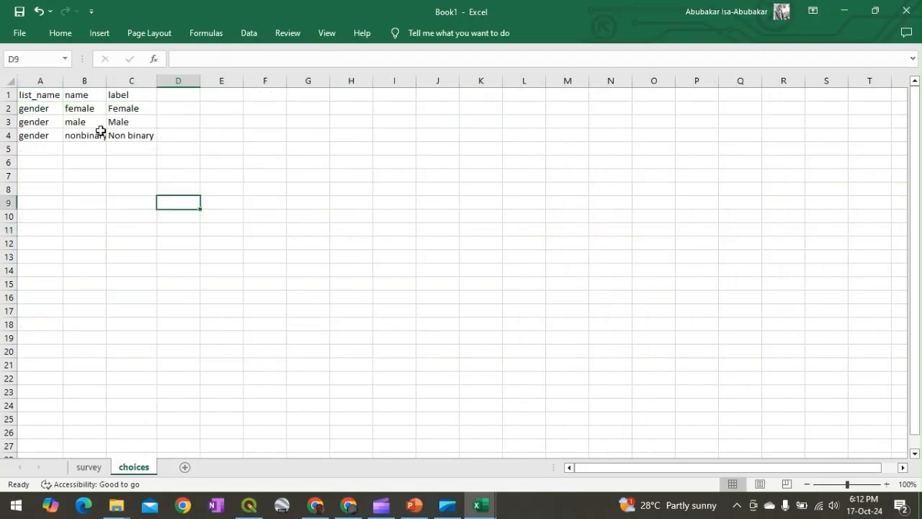
{"action": "left_click", "coordinate": [80, 468]}
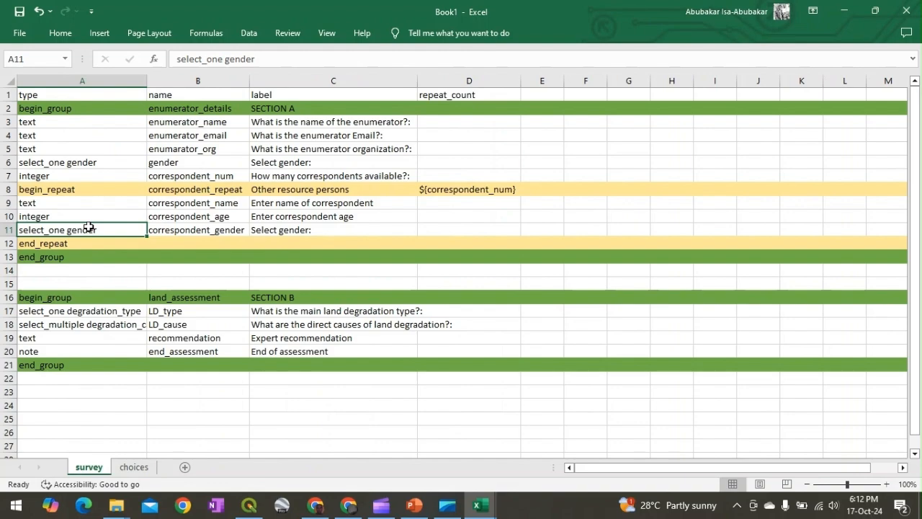
{"action": "left_click", "coordinate": [98, 310]}
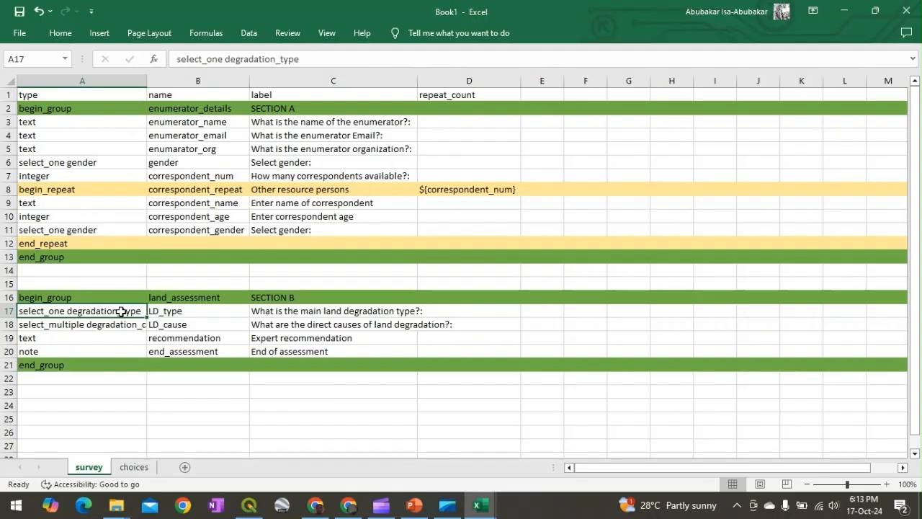
{"action": "double_click", "coordinate": [128, 311]}
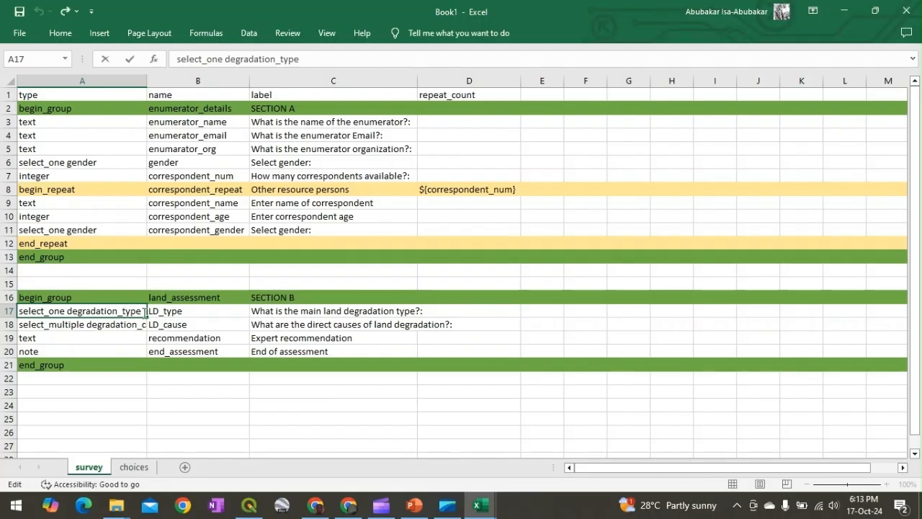
{"action": "left_click_drag", "start_coordinate": [144, 311], "coordinate": [70, 311]}
{"action": "key", "text": "ctrl+c"}
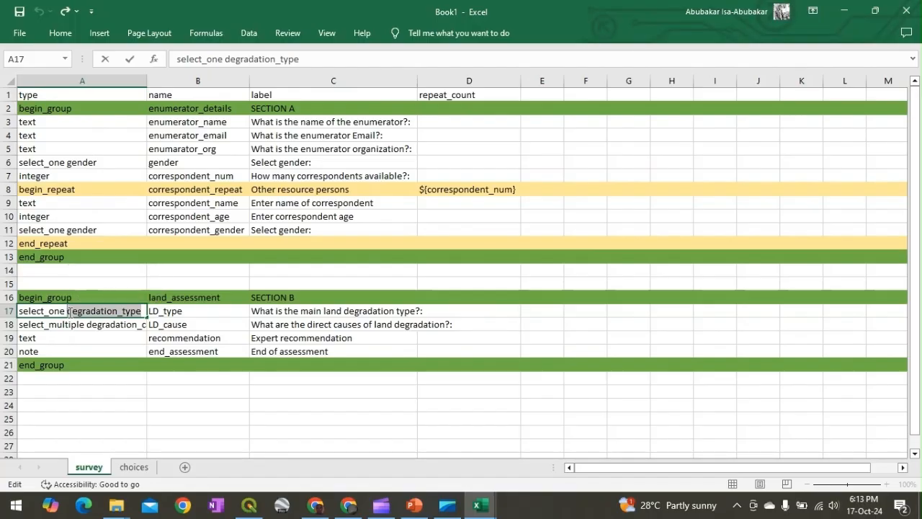
{"action": "left_click", "coordinate": [101, 336]}
Paste degradation_type into A6 of the choices sheet and autofit the list_name column
{"action": "left_click", "coordinate": [143, 469]}
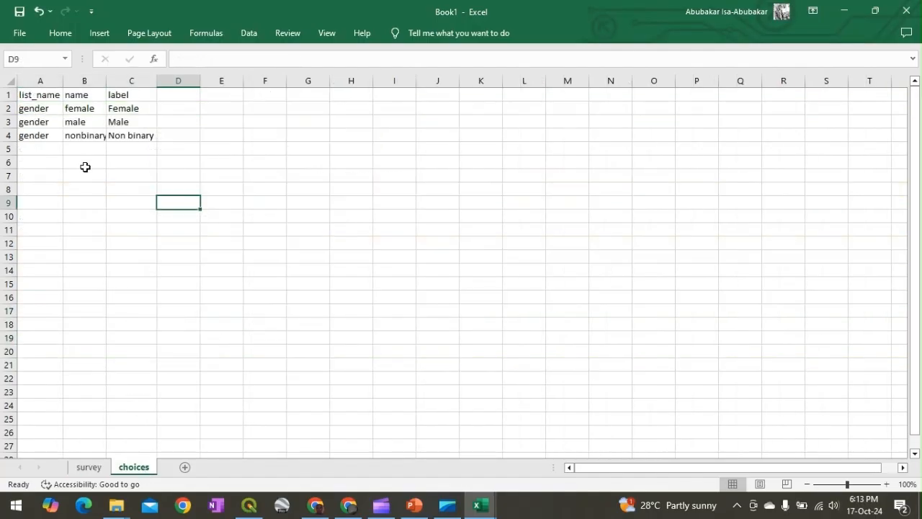
{"action": "left_click", "coordinate": [49, 159]}
{"action": "key", "text": "ctrl+v"}
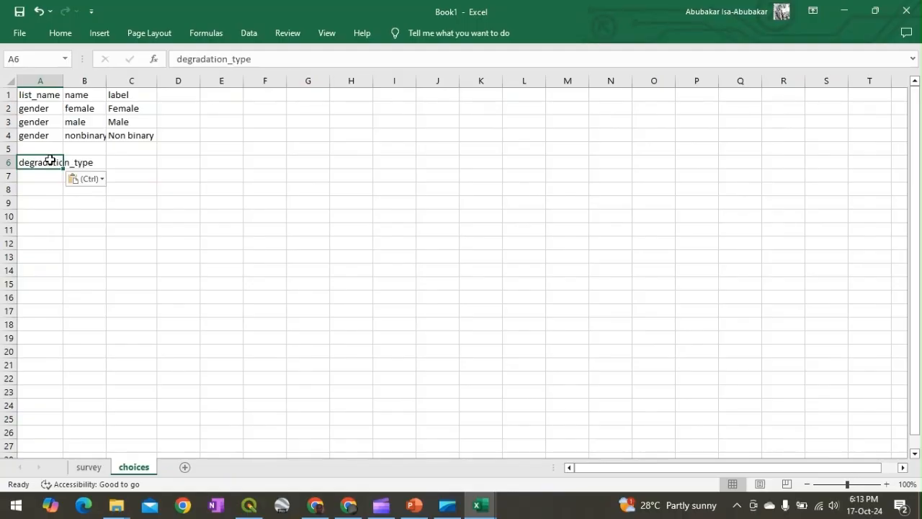
{"action": "double_click", "coordinate": [62, 80]}
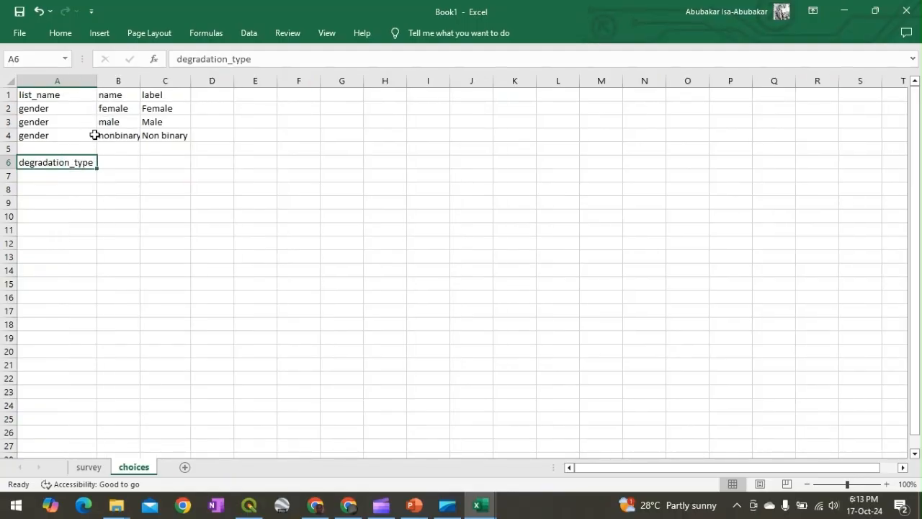
Complete the first degradation_type choice in row 6 with the label No degradation and the name O, and autofit the label column
{"action": "left_click", "coordinate": [122, 162]}
{"action": "left_click", "coordinate": [155, 163]}
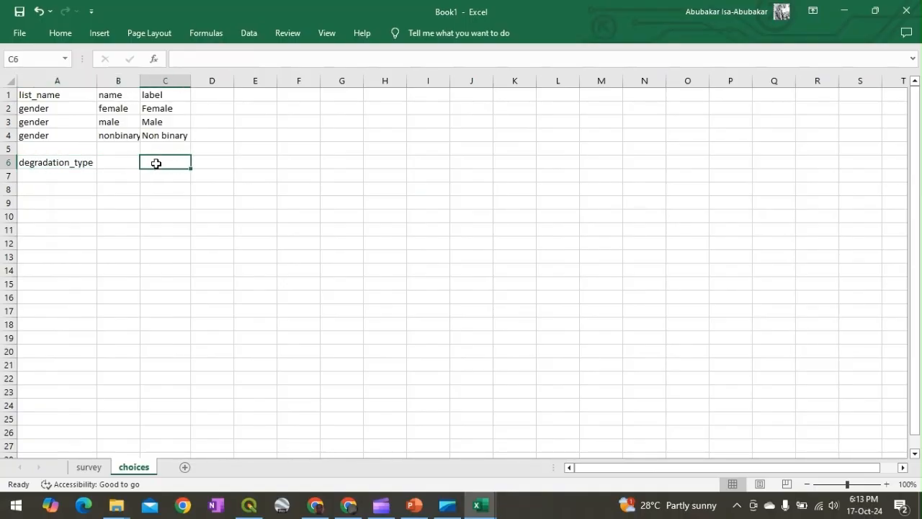
{"action": "type", "text": "No"}
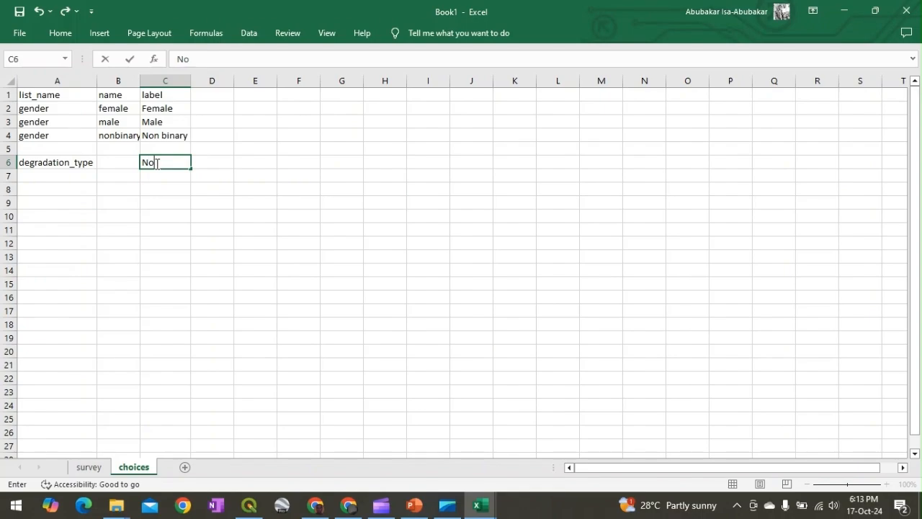
{"action": "type", "text": " degradation"}
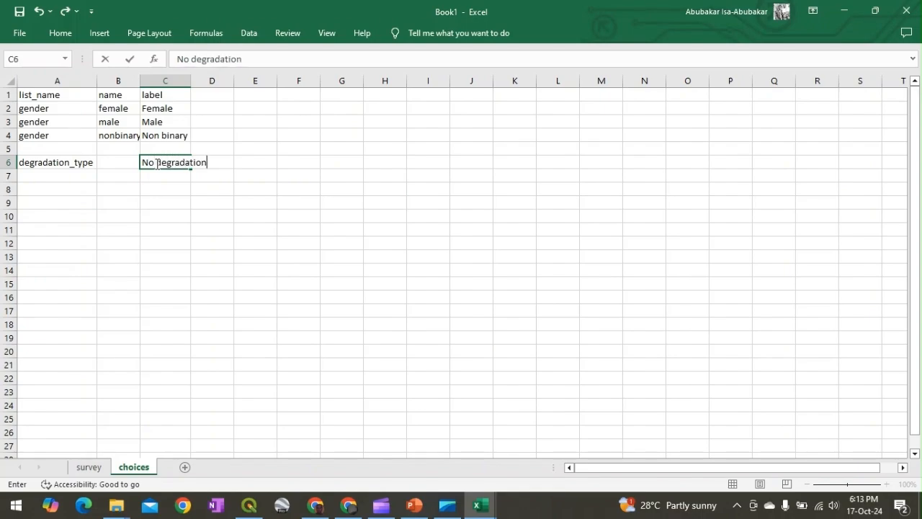
{"action": "left_click", "coordinate": [189, 80]}
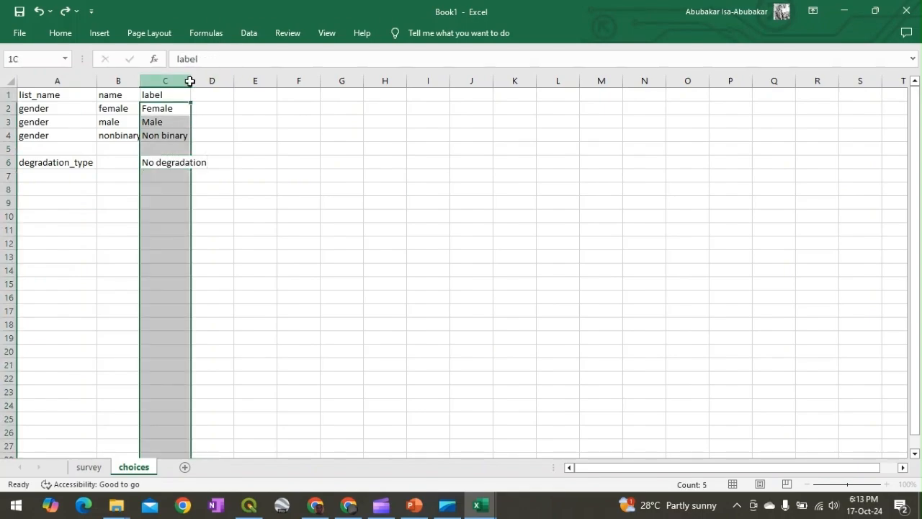
{"action": "double_click", "coordinate": [190, 80]}
{"action": "left_click", "coordinate": [130, 161]}
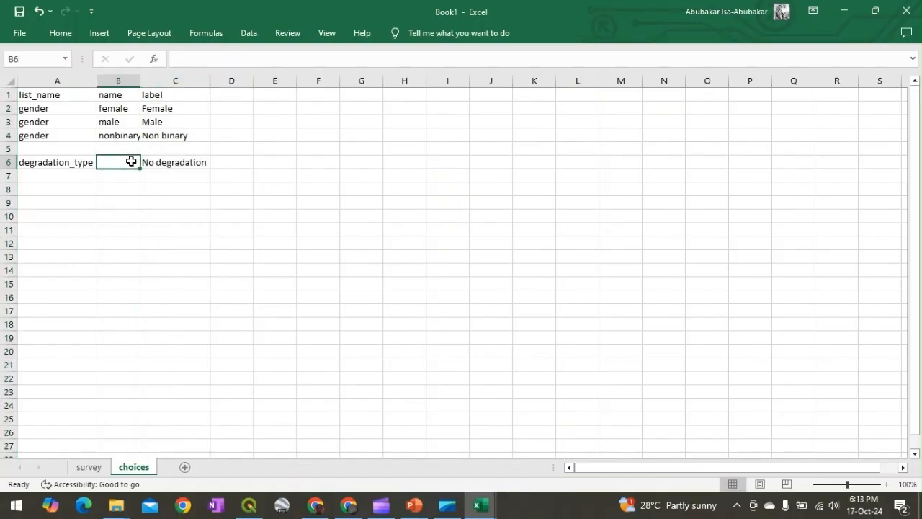
{"action": "type", "text": "O"}
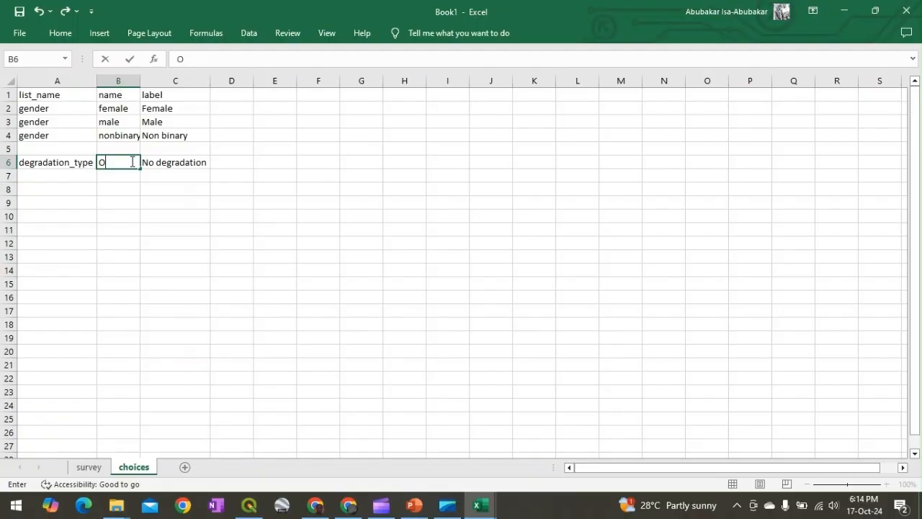
Add a second degradation_type choice in row 7 with the name W and the label Ware erosion
{"action": "left_click", "coordinate": [54, 178]}
{"action": "type", "text": "degradation_type"}
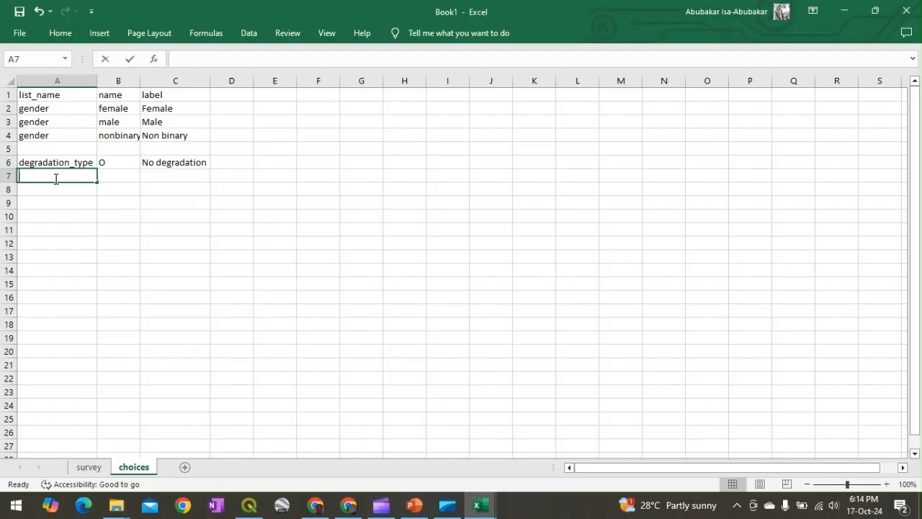
{"action": "key", "text": "Tab"}
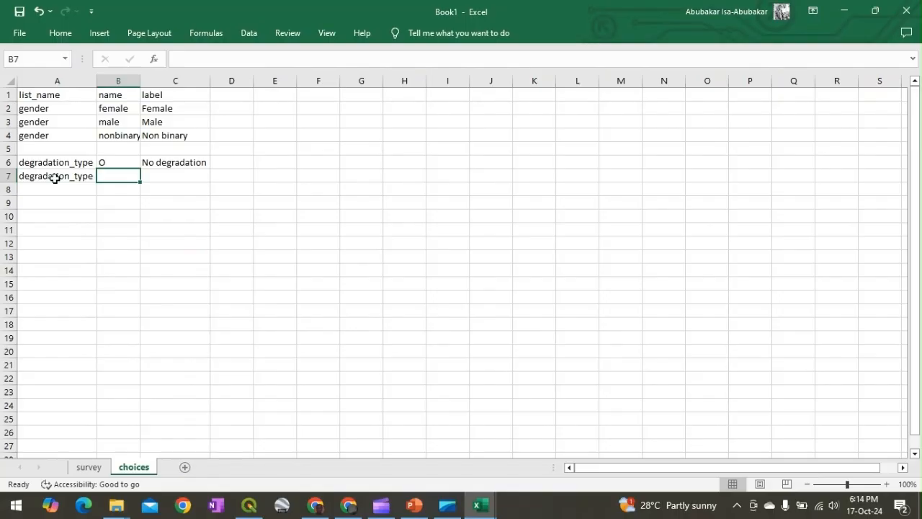
{"action": "type", "text": "W"}
{"action": "key", "text": "Tab"}
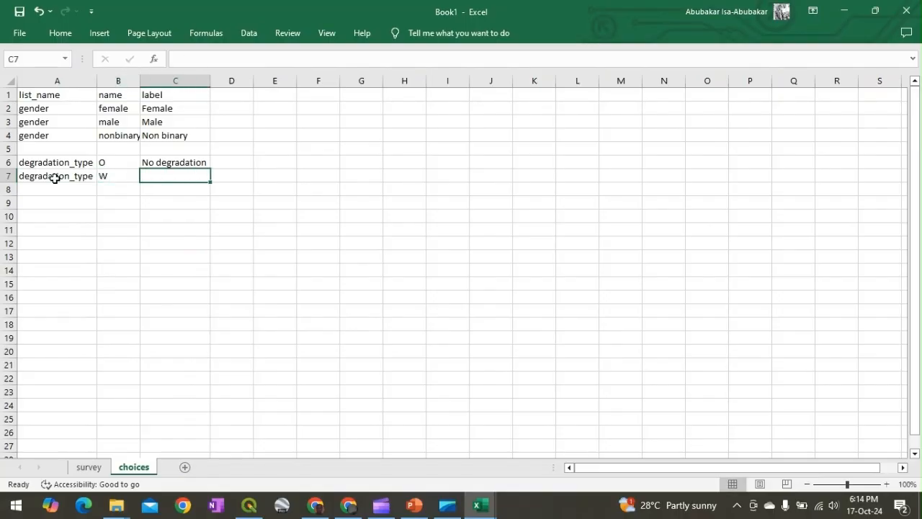
{"action": "type", "text": "Ware"}
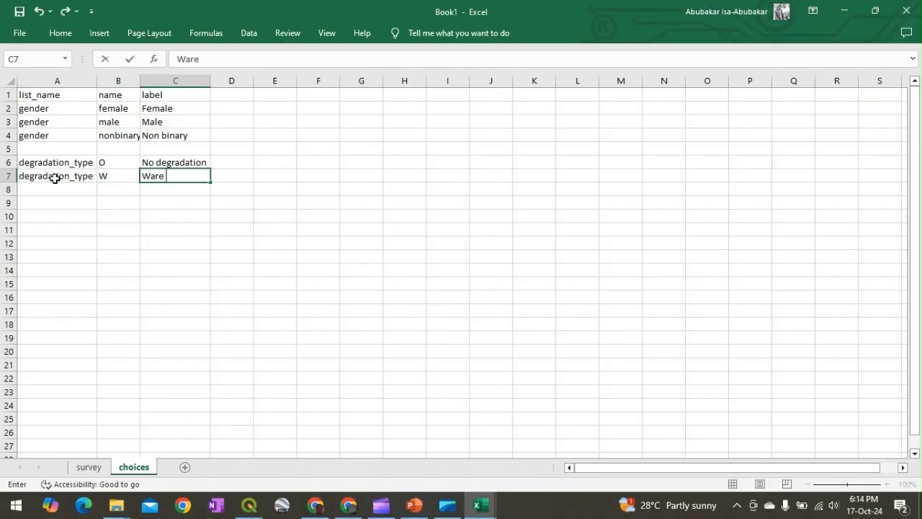
{"action": "type", "text": " erosion"}
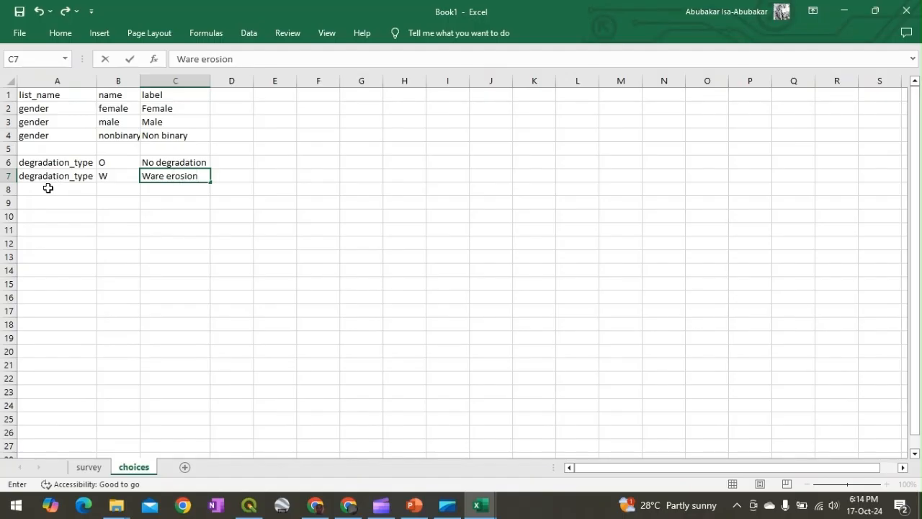
Start a third degradation_type choice in row 8 with the name E
{"action": "left_click", "coordinate": [48, 189]}
{"action": "type", "text": "degradation_type"}
{"action": "key", "text": "Tab"}
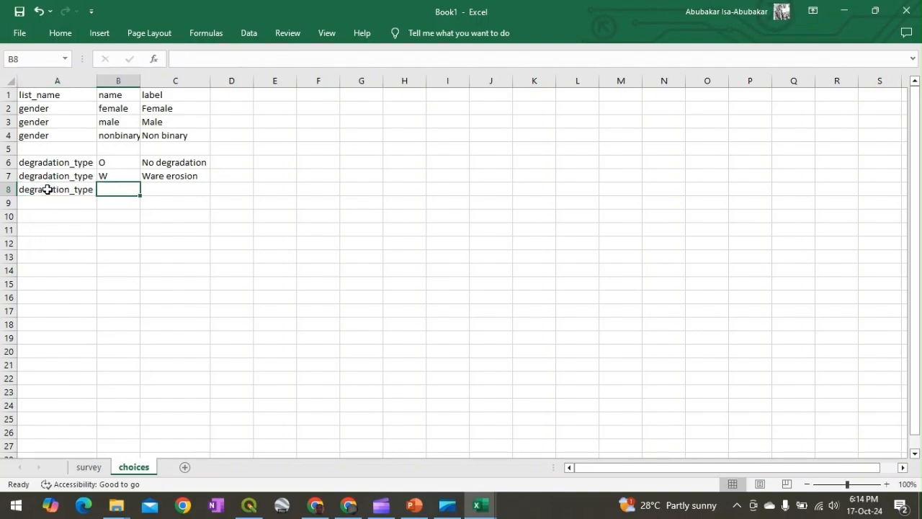
{"action": "type", "text": "E"}
{"action": "key", "text": "Tab"}
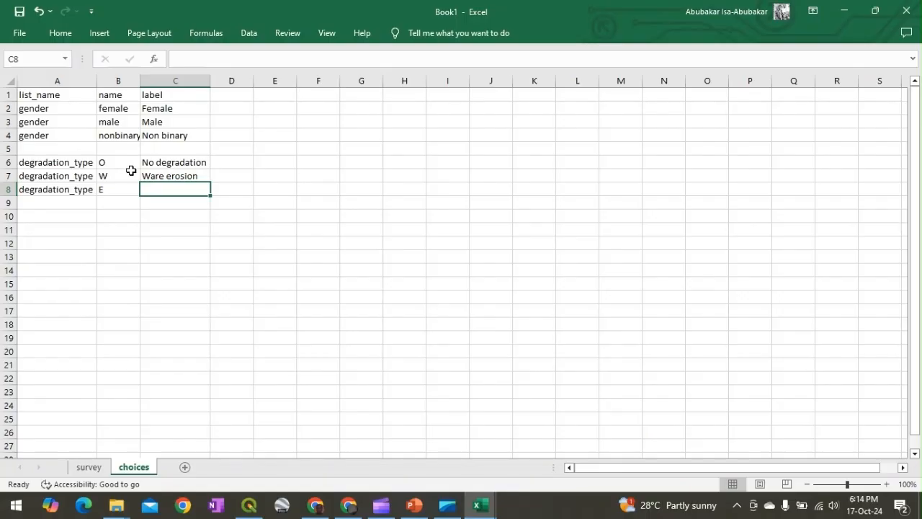
Correct the label of choice W in C7 to Water erosion
{"action": "left_click", "coordinate": [156, 176]}
{"action": "double_click", "coordinate": [164, 176]}
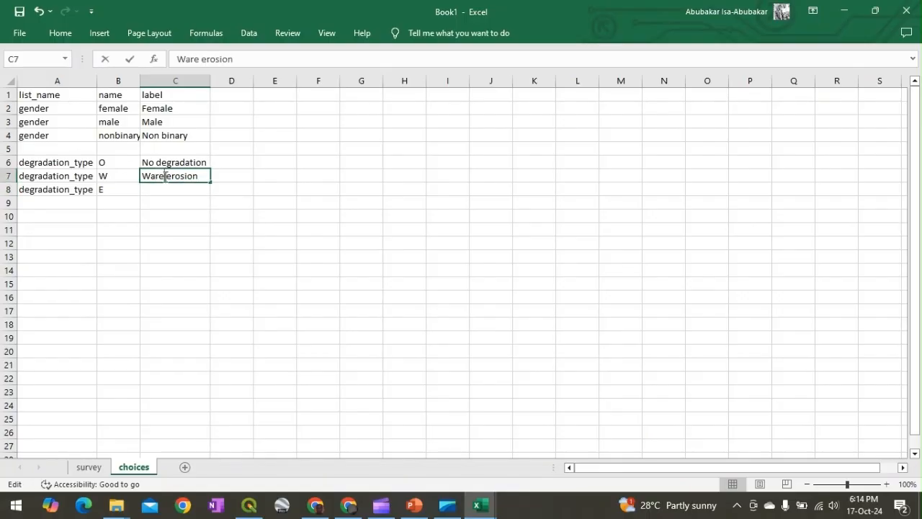
{"action": "key", "text": "BackSpace"}
{"action": "key", "text": "BackSpace"}
{"action": "type", "text": "ter"}
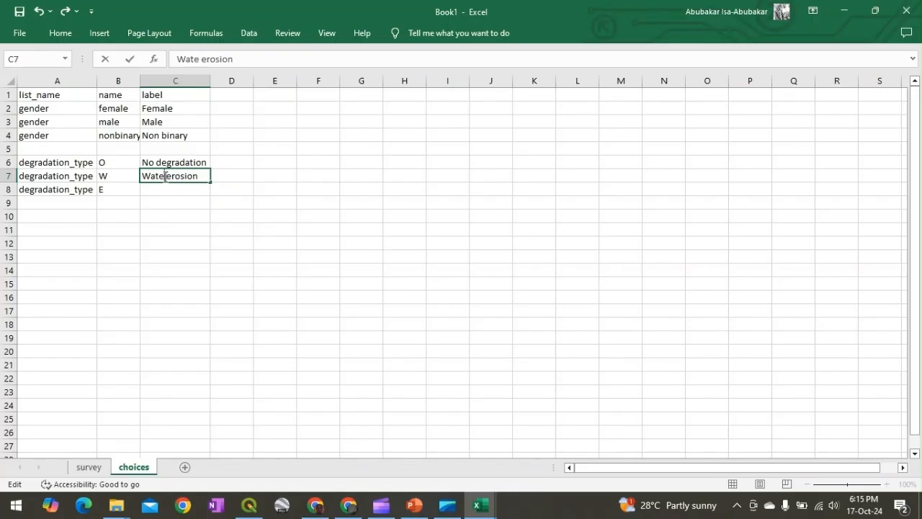
{"action": "key", "text": "Return"}
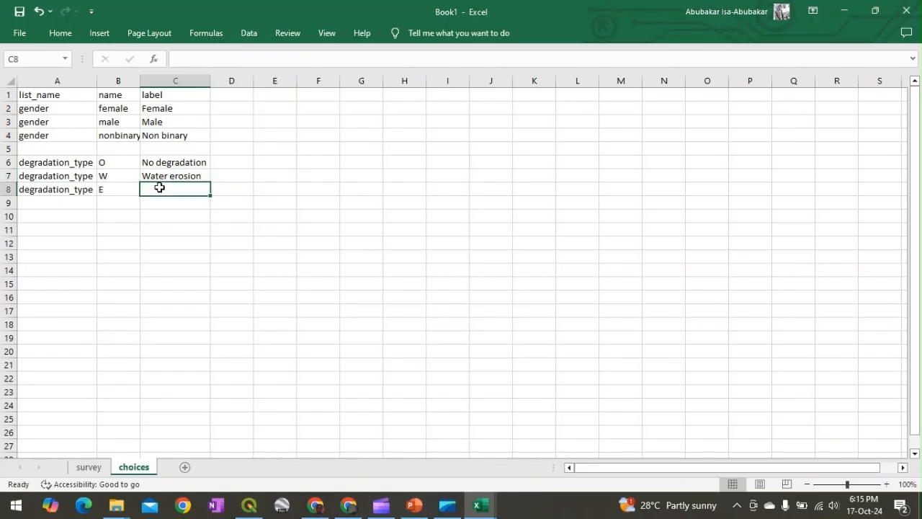
Enter Soil Erosion by wind as the label of choice E in C8, and autofit the label column
{"action": "type", "text": "Soil E"}
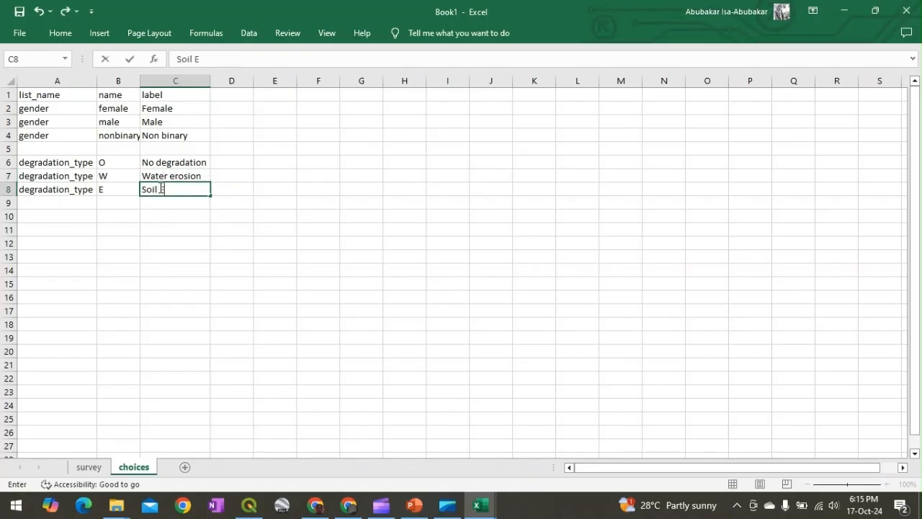
{"action": "type", "text": "ro"}
{"action": "type", "text": "sion by "}
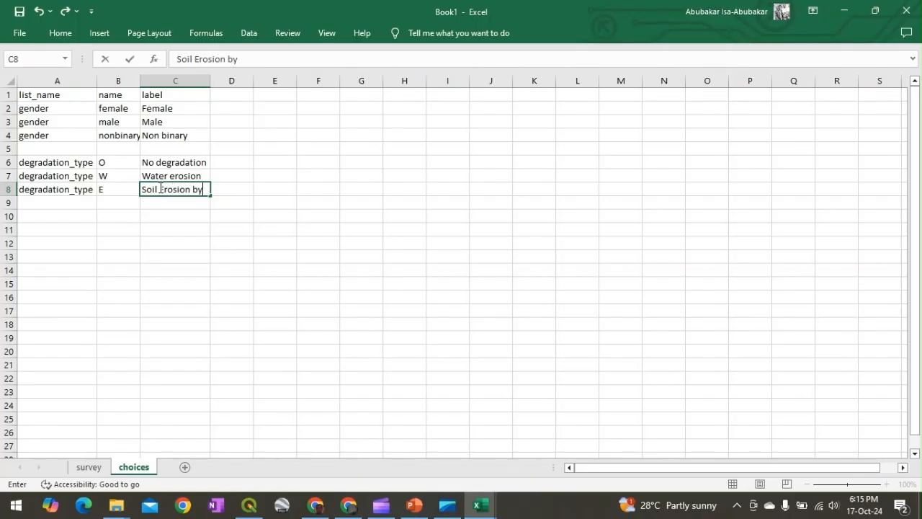
{"action": "type", "text": "wind"}
{"action": "left_click", "coordinate": [208, 80]}
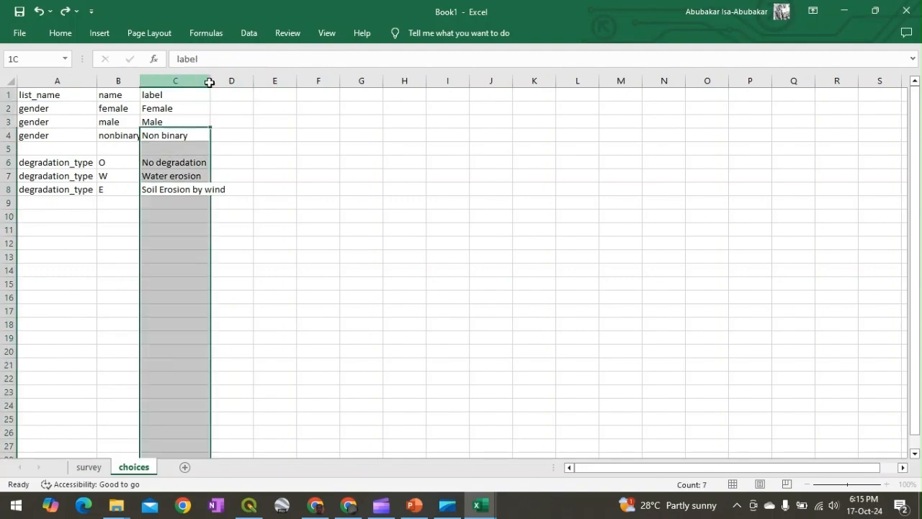
{"action": "double_click", "coordinate": [210, 80]}
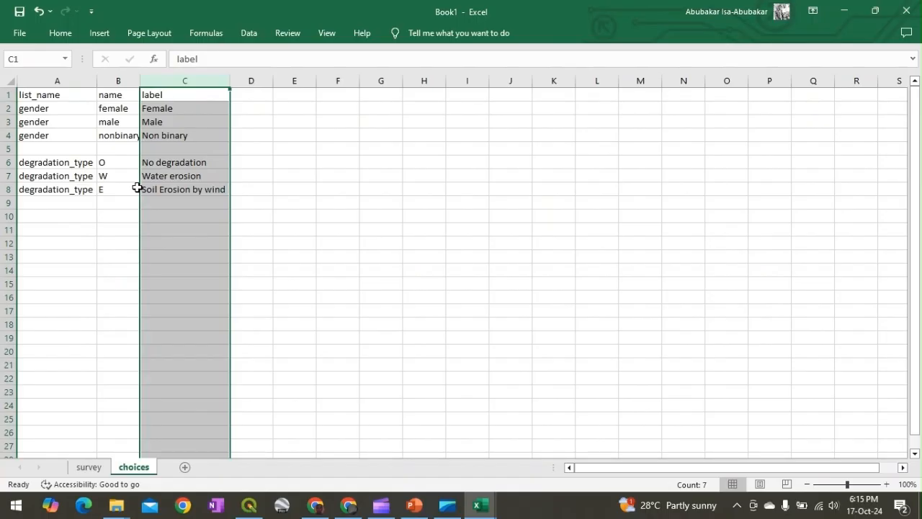
Start a fourth degradation_type choice in row 9 of the choices sheet with the name B
{"action": "left_click", "coordinate": [70, 199]}
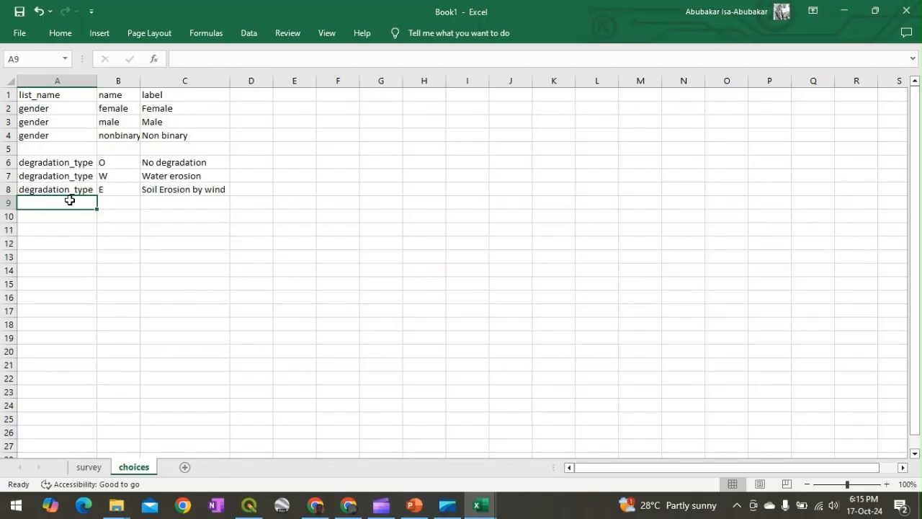
{"action": "type", "text": "degradation_type"}
{"action": "key", "text": "Tab"}
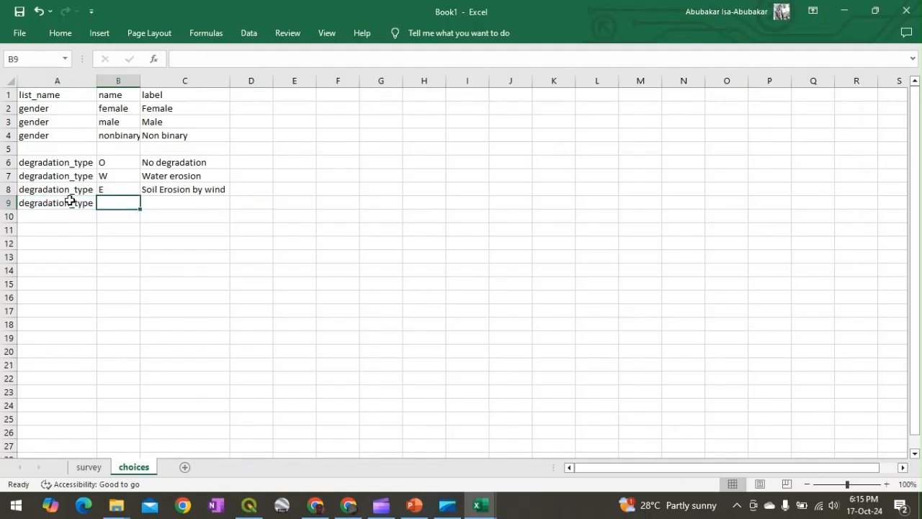
{"action": "type", "text": "B"}
{"action": "key", "text": "Tab"}
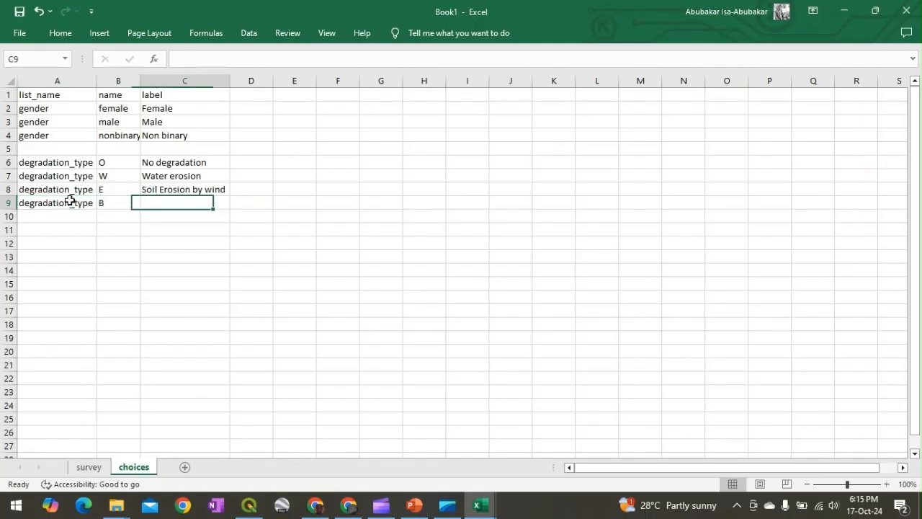
Enter Biological degradation as the label of choice B in C9
{"action": "type", "text": "Bi"}
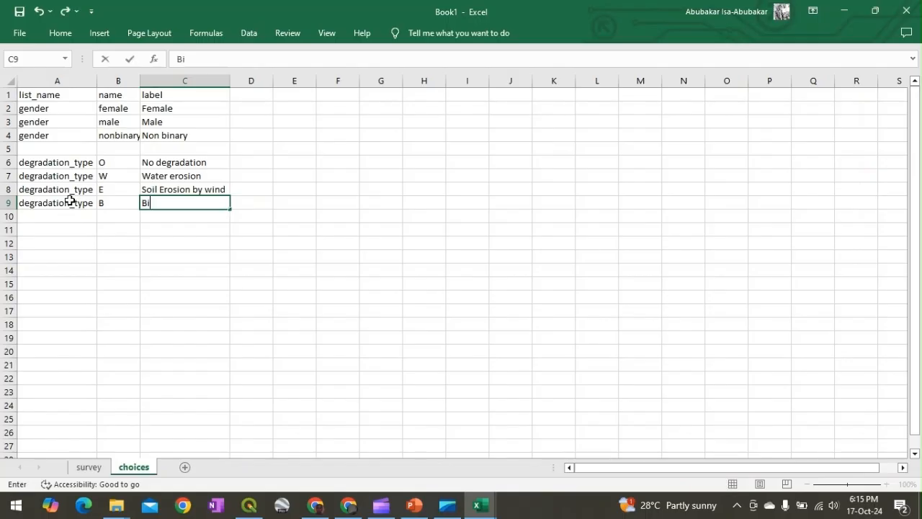
{"action": "type", "text": "ological d"}
{"action": "type", "text": "egr"}
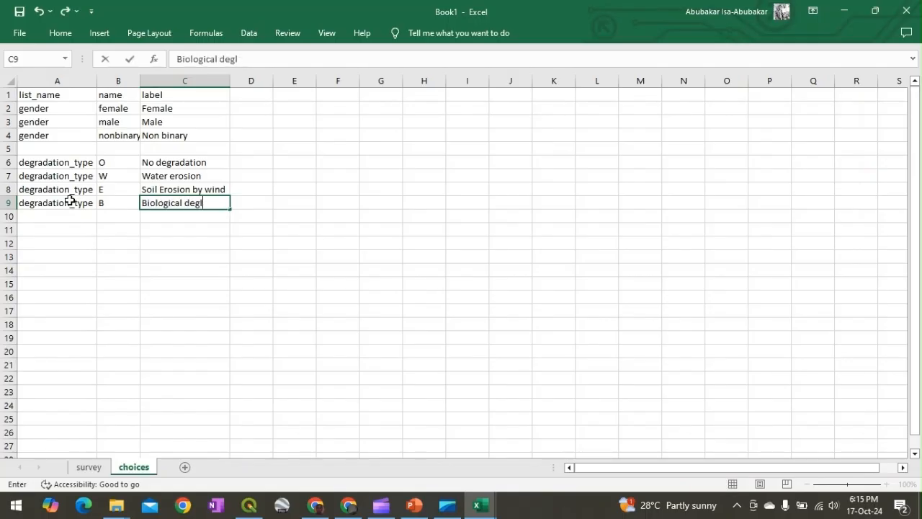
{"action": "type", "text": "edation"}
{"action": "left_click", "coordinate": [208, 204]}
{"action": "key", "text": "BackSpace"}
{"action": "type", "text": "a"}
{"action": "key", "text": "Return"}
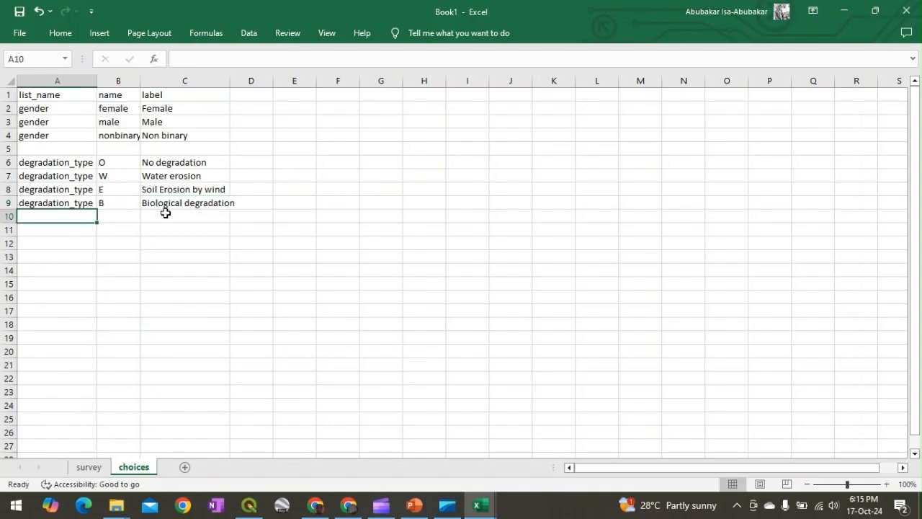
Copy the list name degradation_cause from the select_multiple question in A18 of the survey sheet into A12 of the choices sheet
{"action": "left_click", "coordinate": [88, 467]}
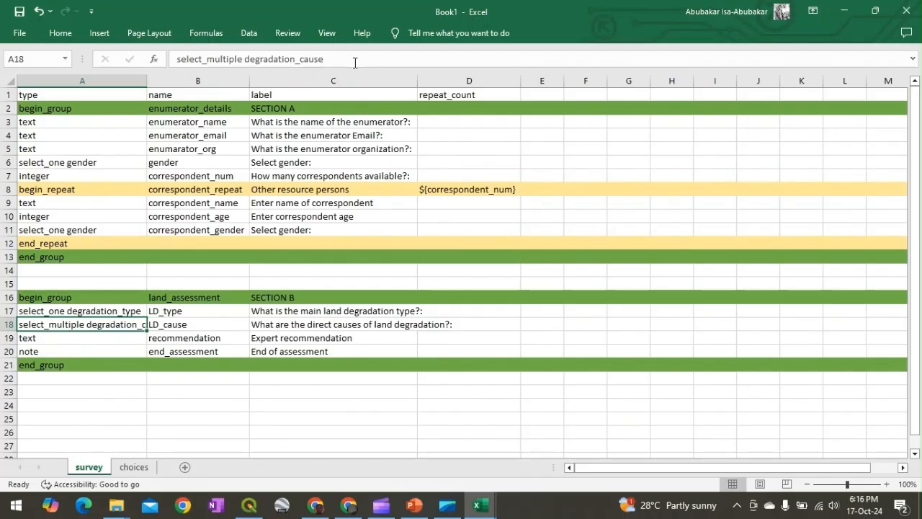
{"action": "left_click_drag", "start_coordinate": [354, 62], "coordinate": [248, 61]}
{"action": "key", "text": "ctrl+c"}
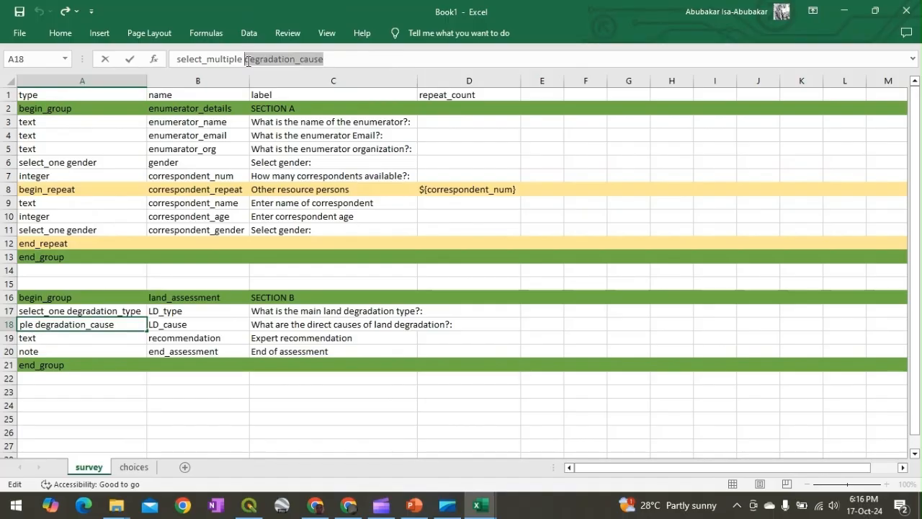
{"action": "left_click", "coordinate": [133, 467]}
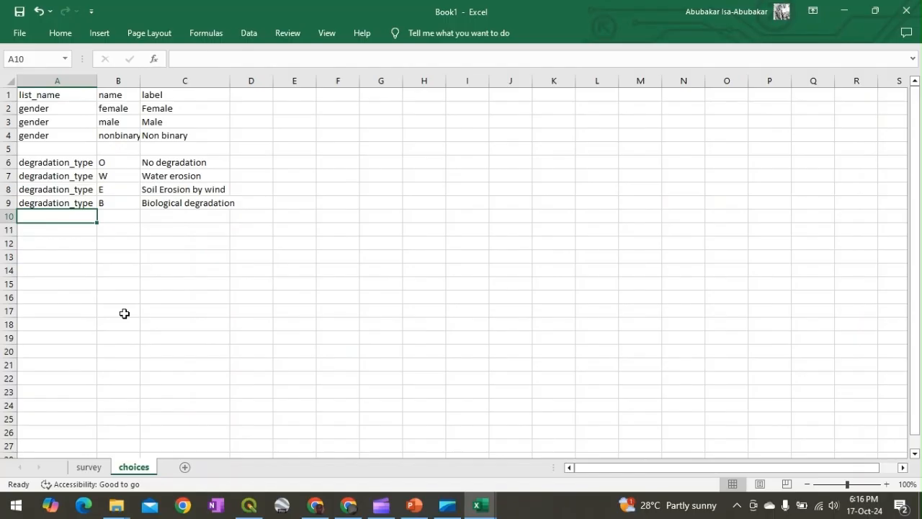
{"action": "left_click", "coordinate": [64, 234]}
{"action": "left_click", "coordinate": [54, 244]}
{"action": "key", "text": "ctrl+v"}
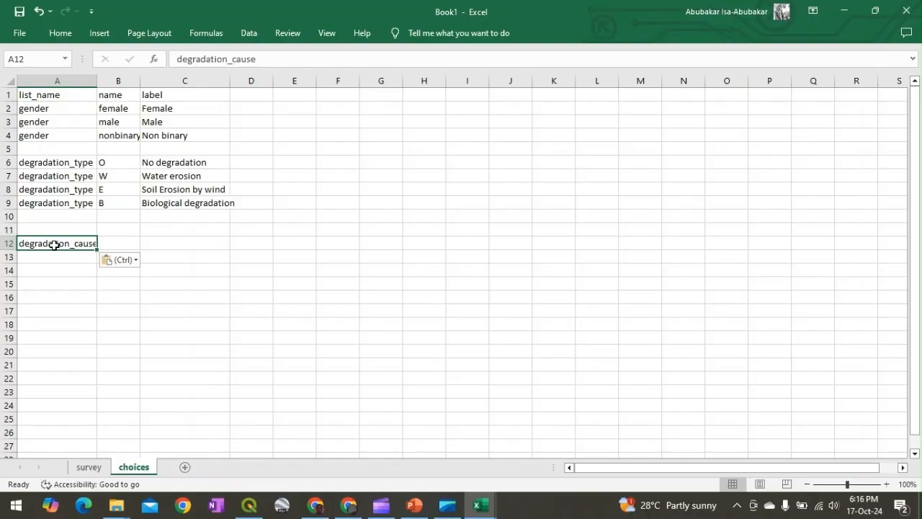
Give the degradation_cause choice in row 12 the label Deforestation and removal of natural vegetation and the name f
{"action": "left_click", "coordinate": [153, 244]}
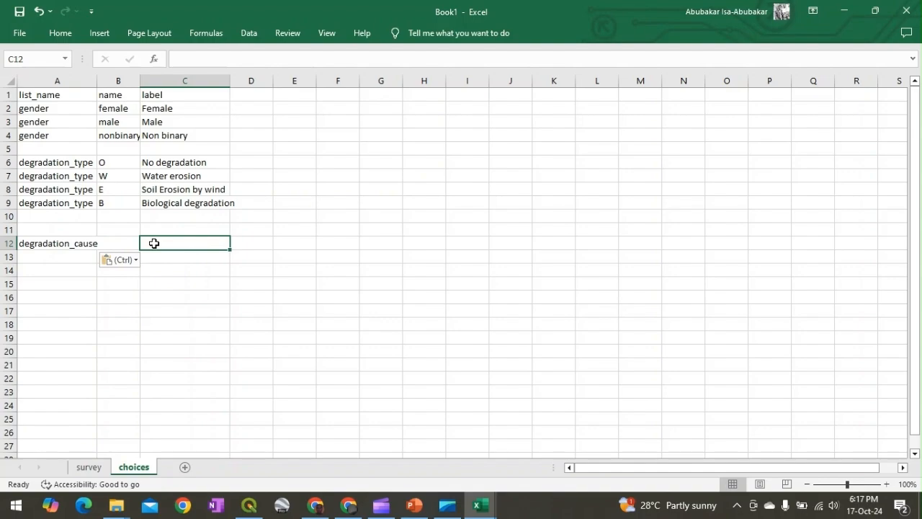
{"action": "type", "text": "De"}
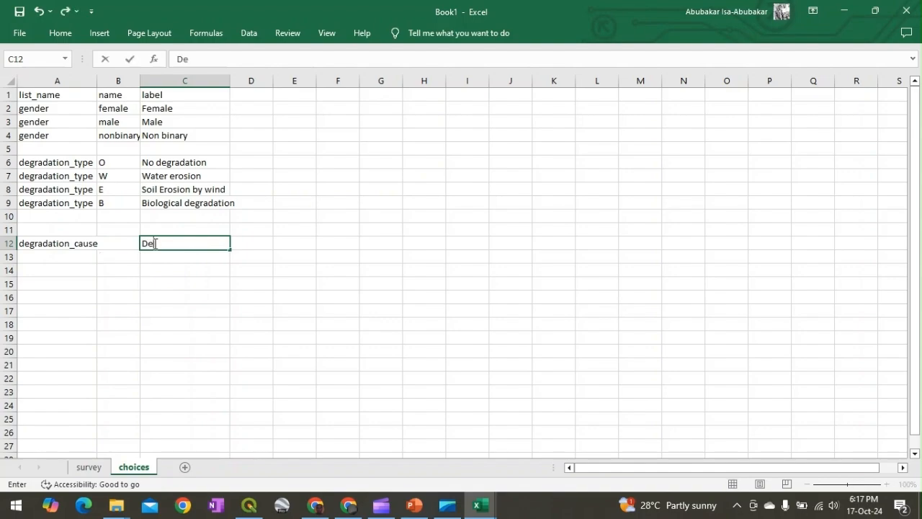
{"action": "type", "text": "n"}
{"action": "key", "text": "BackSpace"}
{"action": "key", "text": "BackSpace"}
{"action": "type", "text": "f"}
{"action": "key", "text": "BackSpace"}
{"action": "type", "text": "eforestation"}
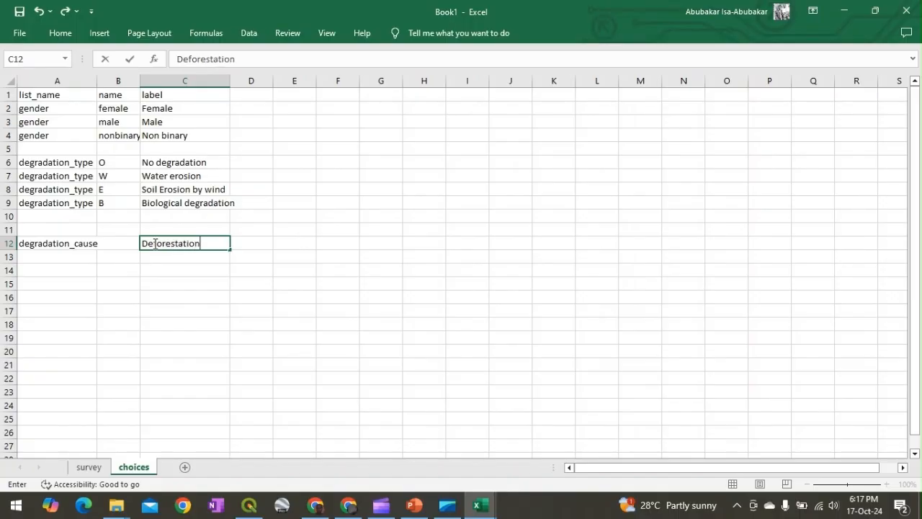
{"action": "type", "text": "s"}
{"action": "key", "text": "BackSpace"}
{"action": "type", "text": "and remov"}
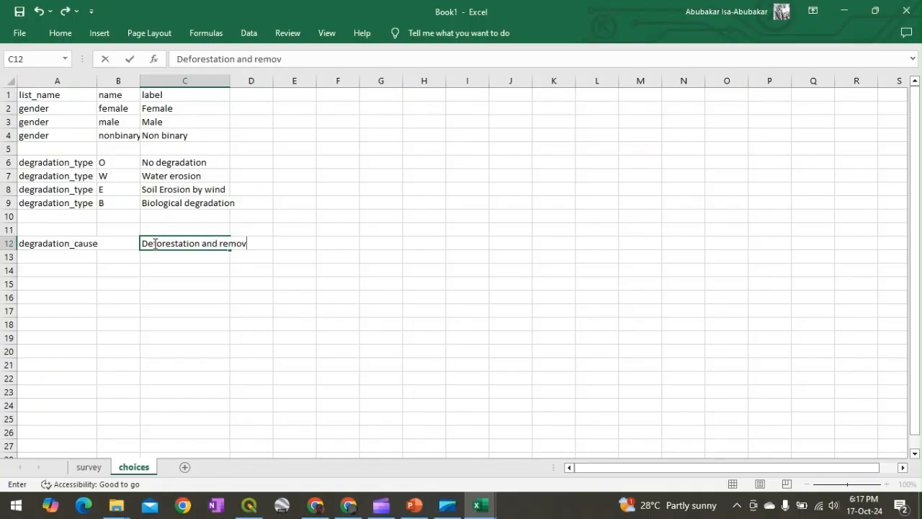
{"action": "type", "text": "al of natural "}
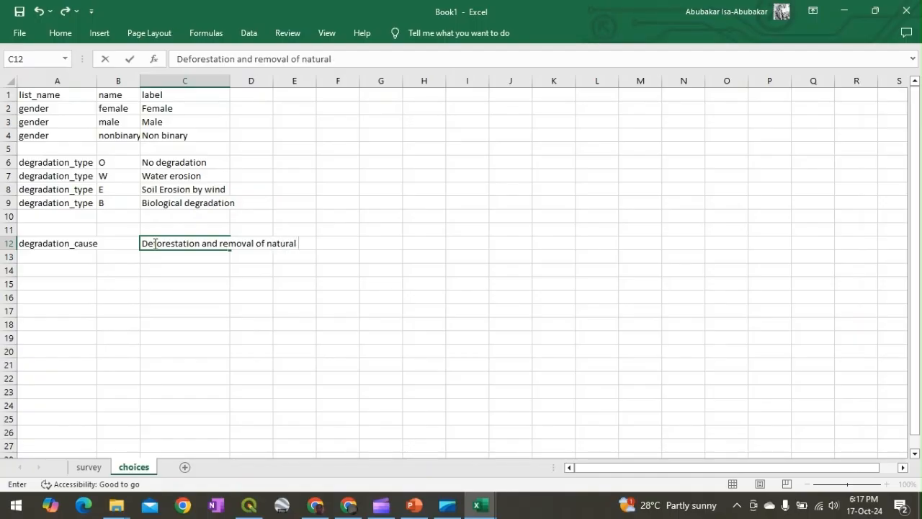
{"action": "type", "text": "vegetation"}
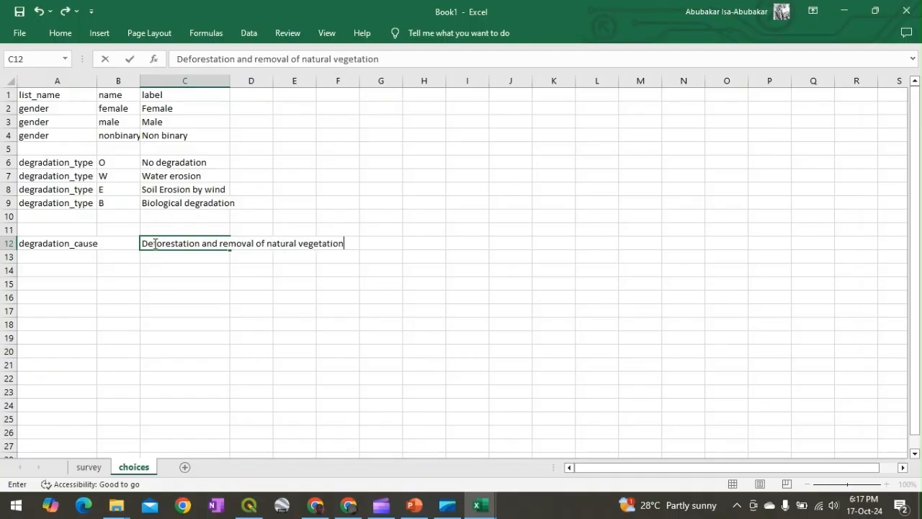
{"action": "left_click", "coordinate": [131, 243]}
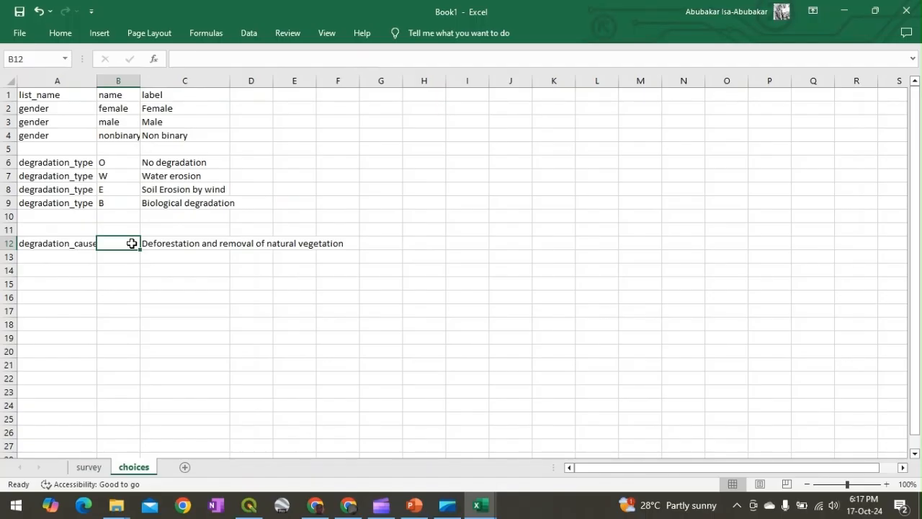
{"action": "type", "text": "f"}
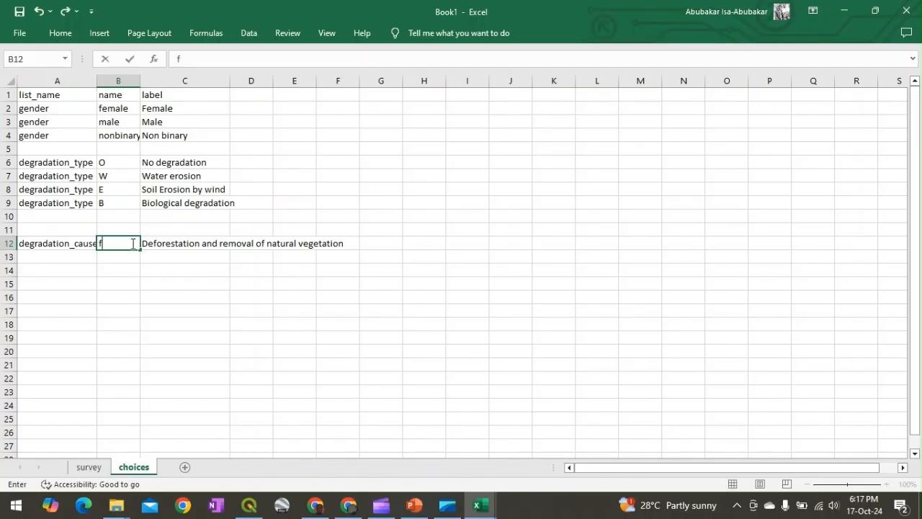
Add a second degradation_cause choice in row 13 with the name s and the label Soil management
{"action": "left_click", "coordinate": [80, 261]}
{"action": "type", "text": "degradation_cause"}
{"action": "key", "text": "Tab"}
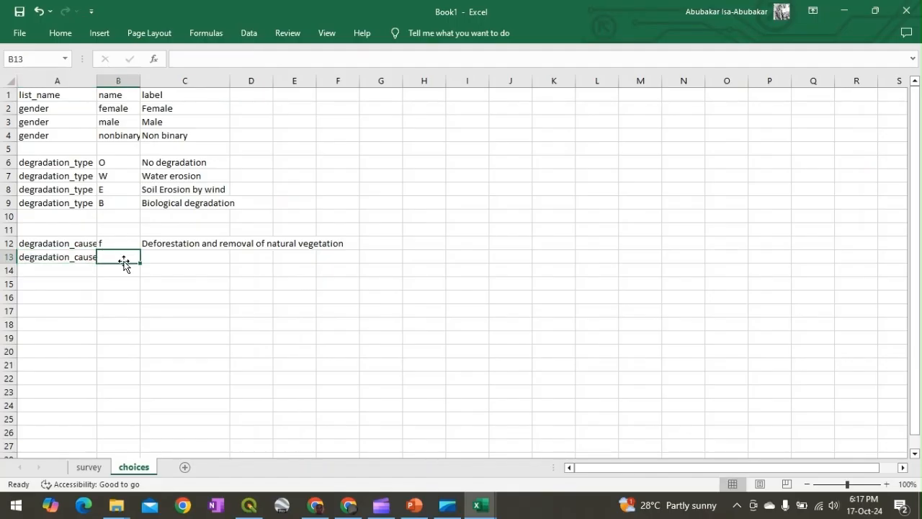
{"action": "type", "text": "s"}
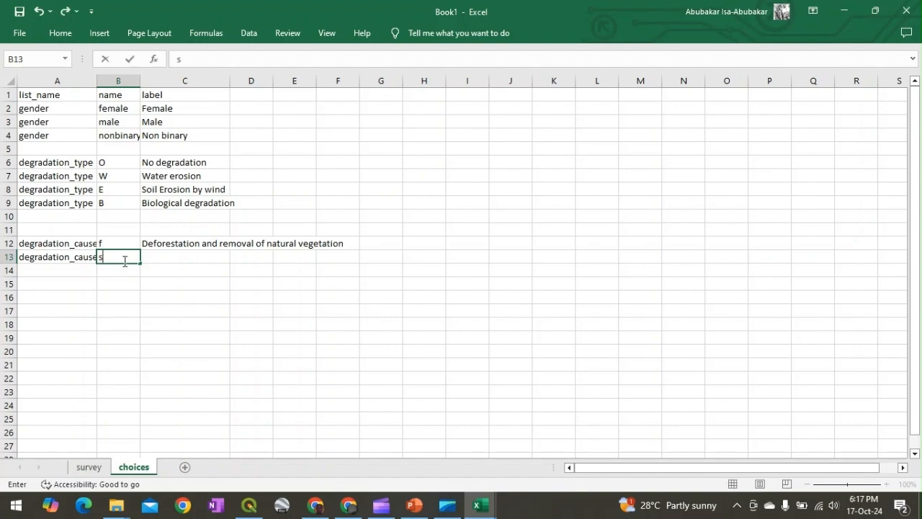
{"action": "key", "text": "Tab"}
{"action": "type", "text": "Soil mana"}
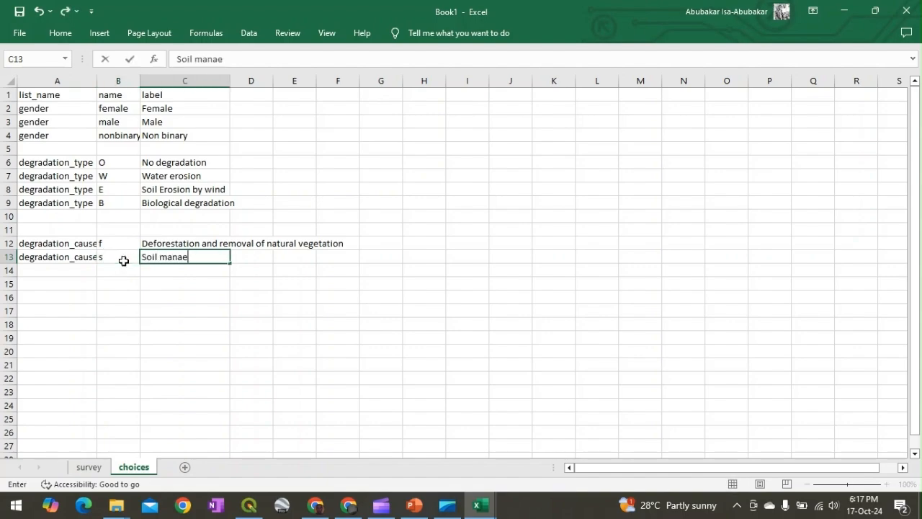
{"action": "type", "text": "gement"}
{"action": "left_click_drag", "start_coordinate": [123, 261], "coordinate": [63, 257]}
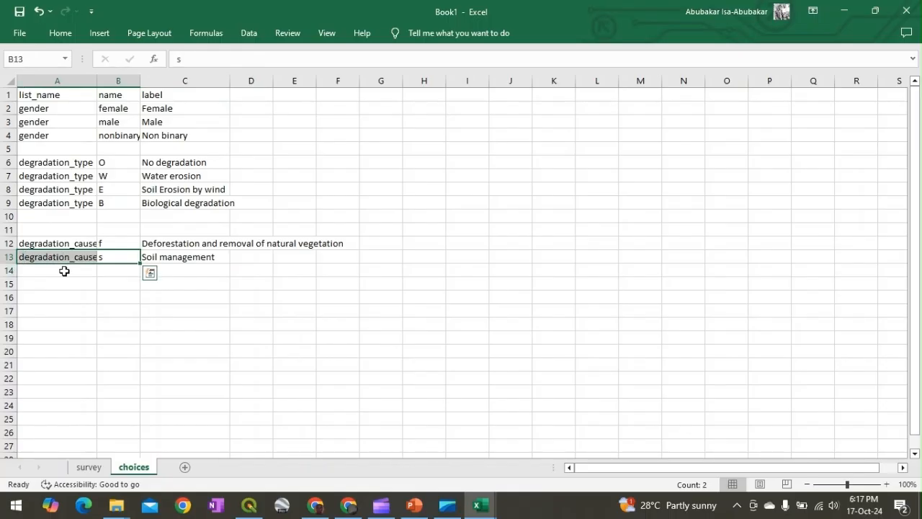
Add a third degradation_cause choice in row 14 with the name g and the label Overgrazing
{"action": "left_click", "coordinate": [64, 270]}
{"action": "type", "text": "degradation_cause"}
{"action": "key", "text": "Tab"}
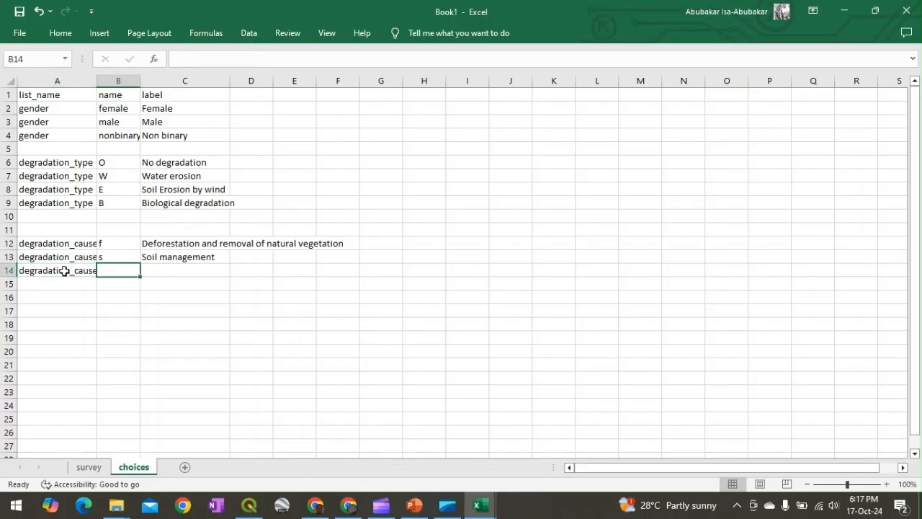
{"action": "type", "text": "g"}
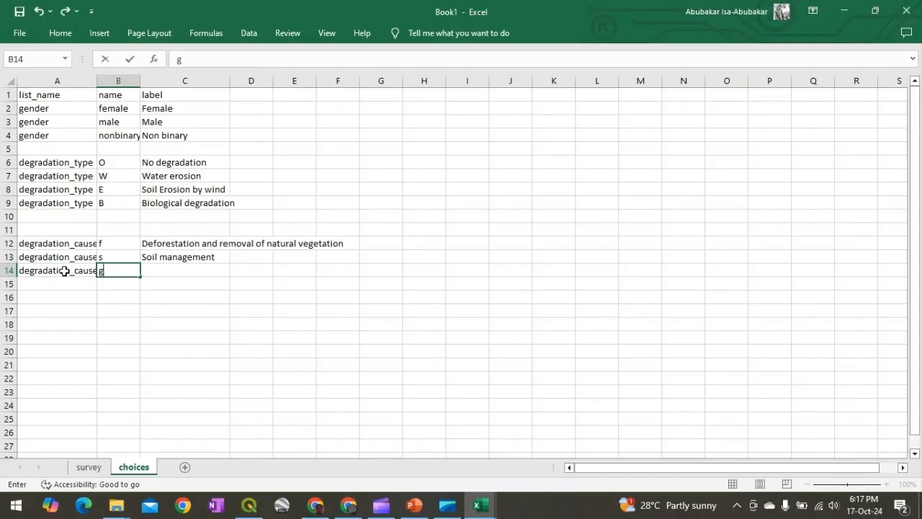
{"action": "key", "text": "Tab"}
{"action": "type", "text": "Overg"}
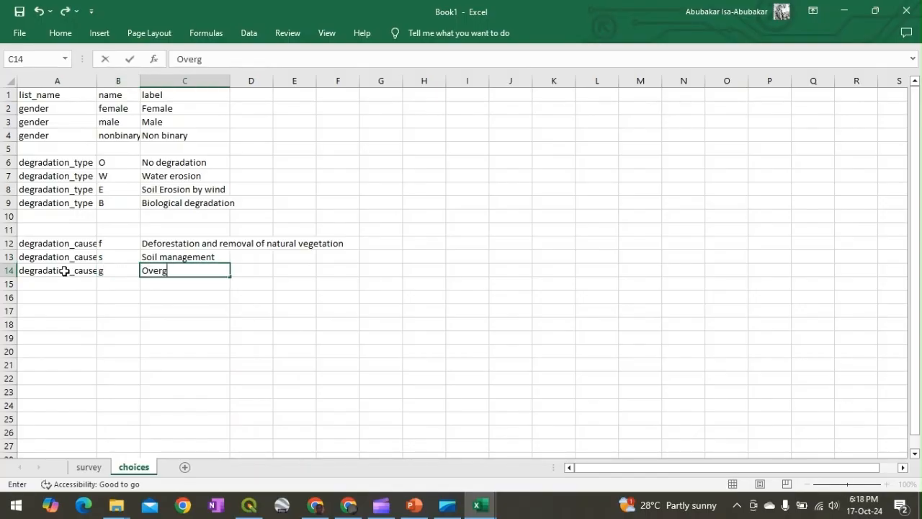
{"action": "type", "text": "razing"}
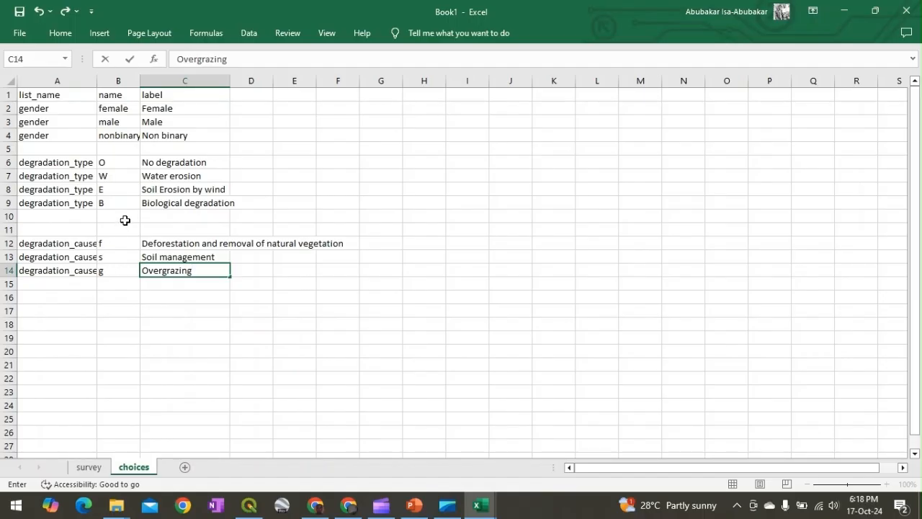
{"action": "left_click", "coordinate": [123, 253]}
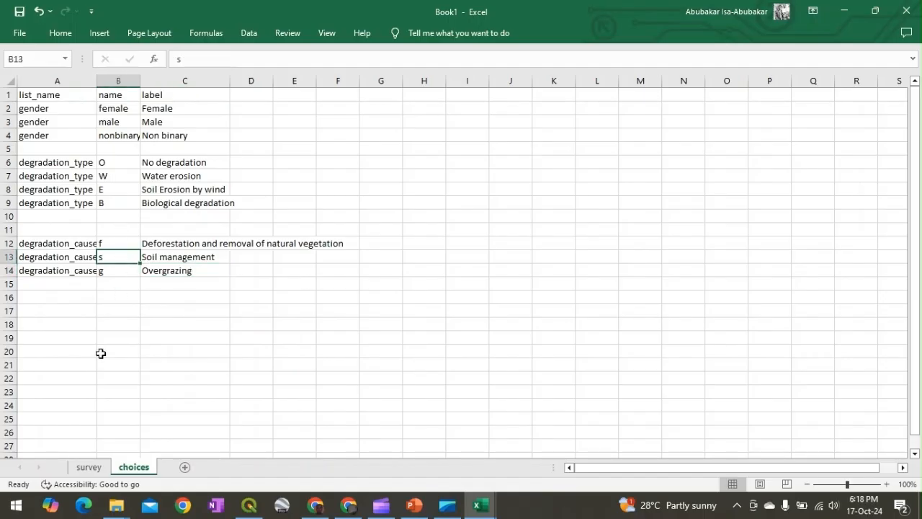
Return to the survey sheet and start saving the workbook
{"action": "left_click", "coordinate": [89, 467]}
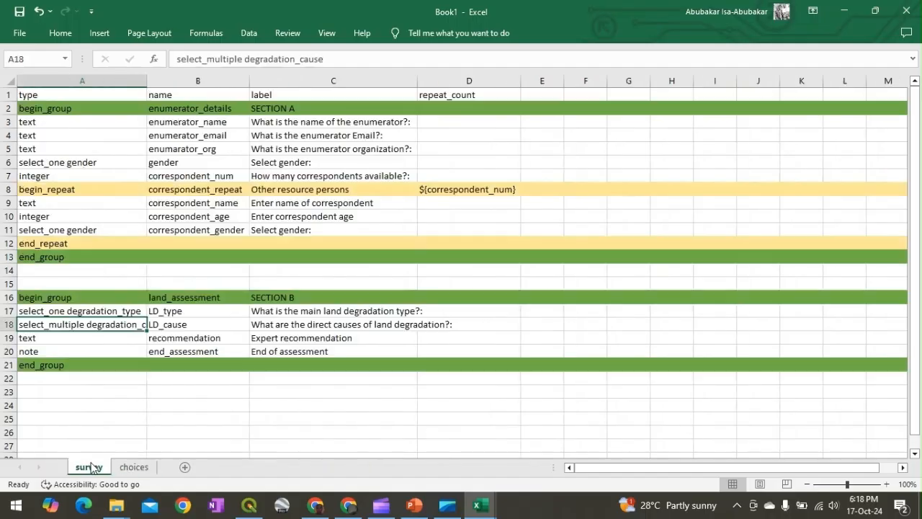
{"action": "left_click", "coordinate": [107, 308]}
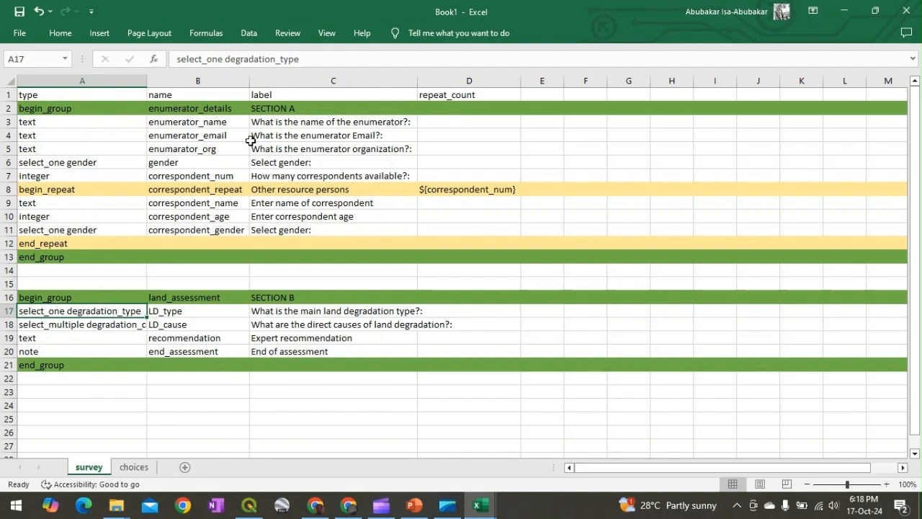
{"action": "left_click", "coordinate": [30, 34]}
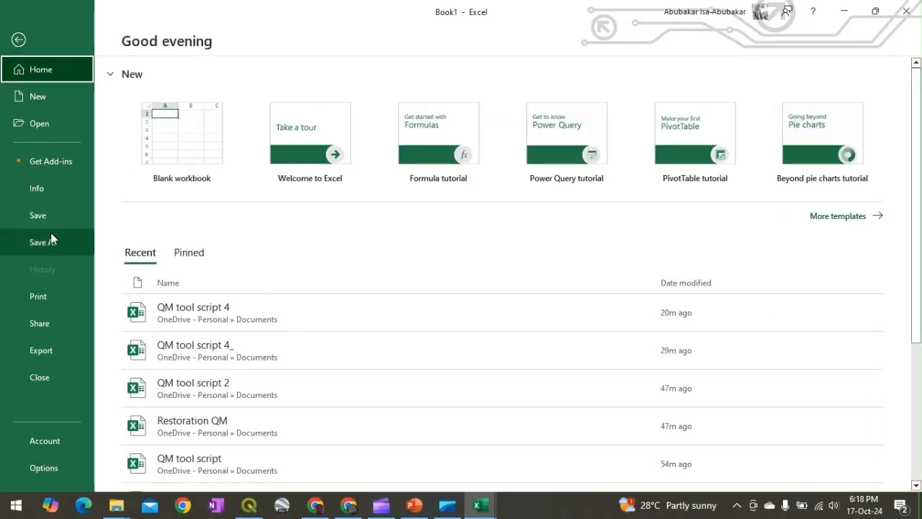
{"action": "left_click", "coordinate": [50, 218]}
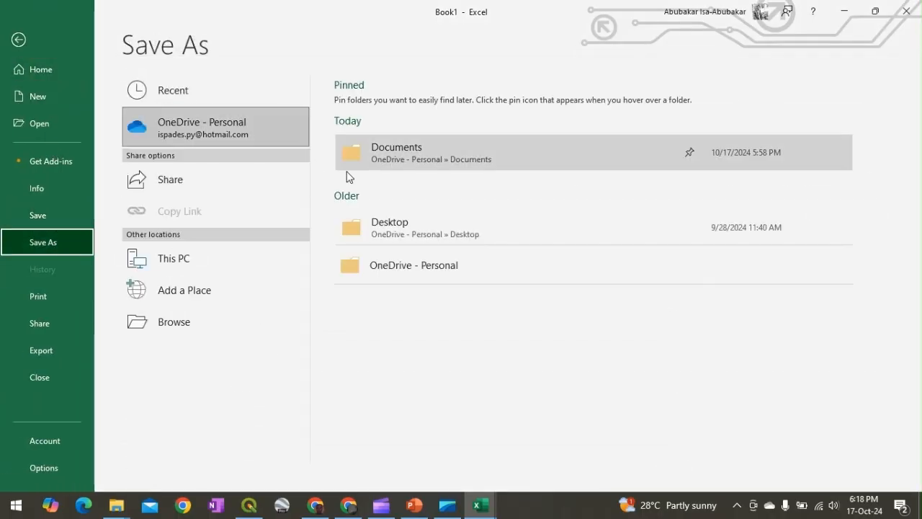